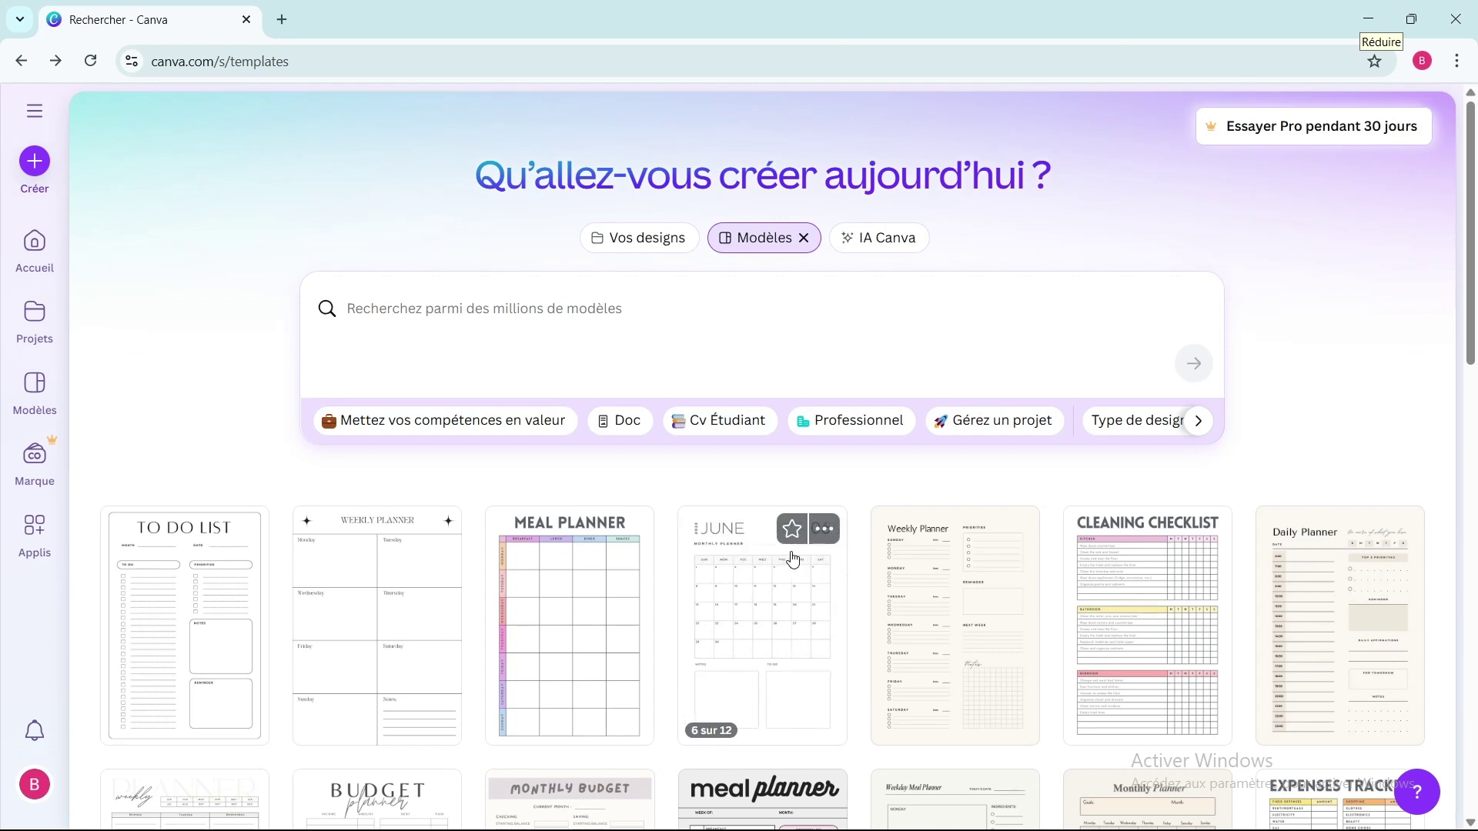
Step: Search the Canva templates for "livre d'histoire pour enfant"
left_click(361, 307)
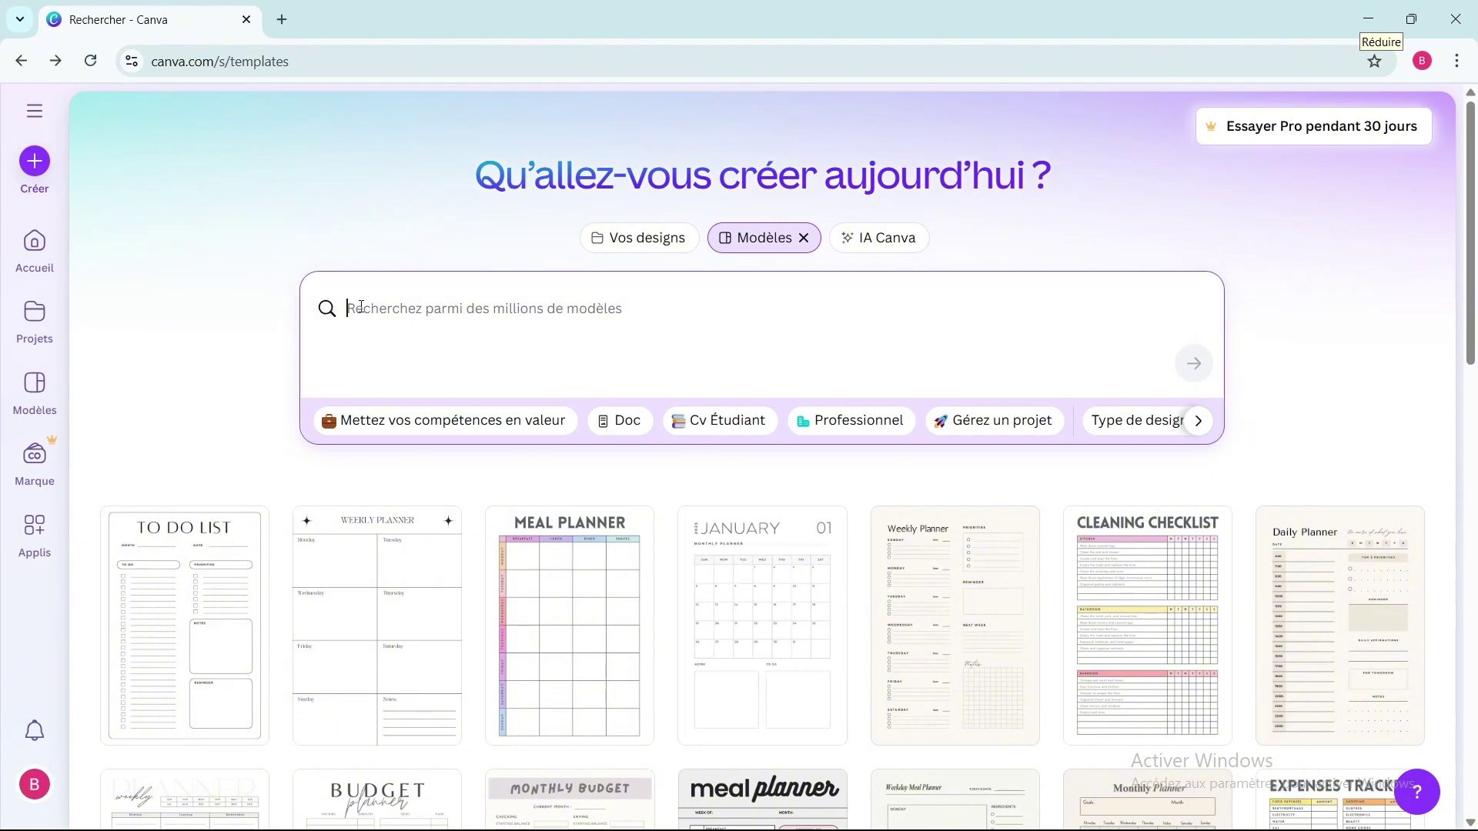
type("l")
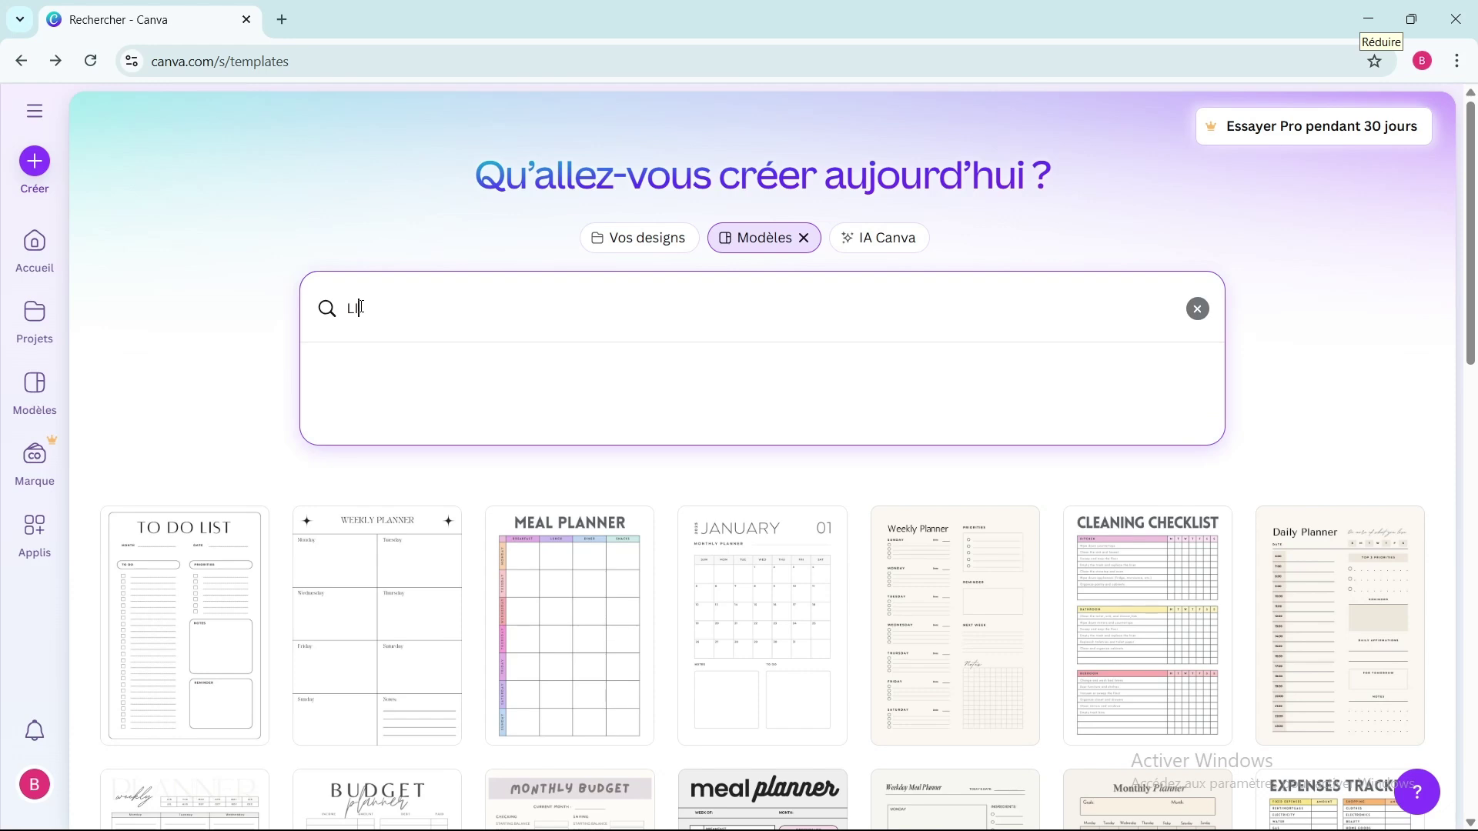
type("IVRE D'histoi")
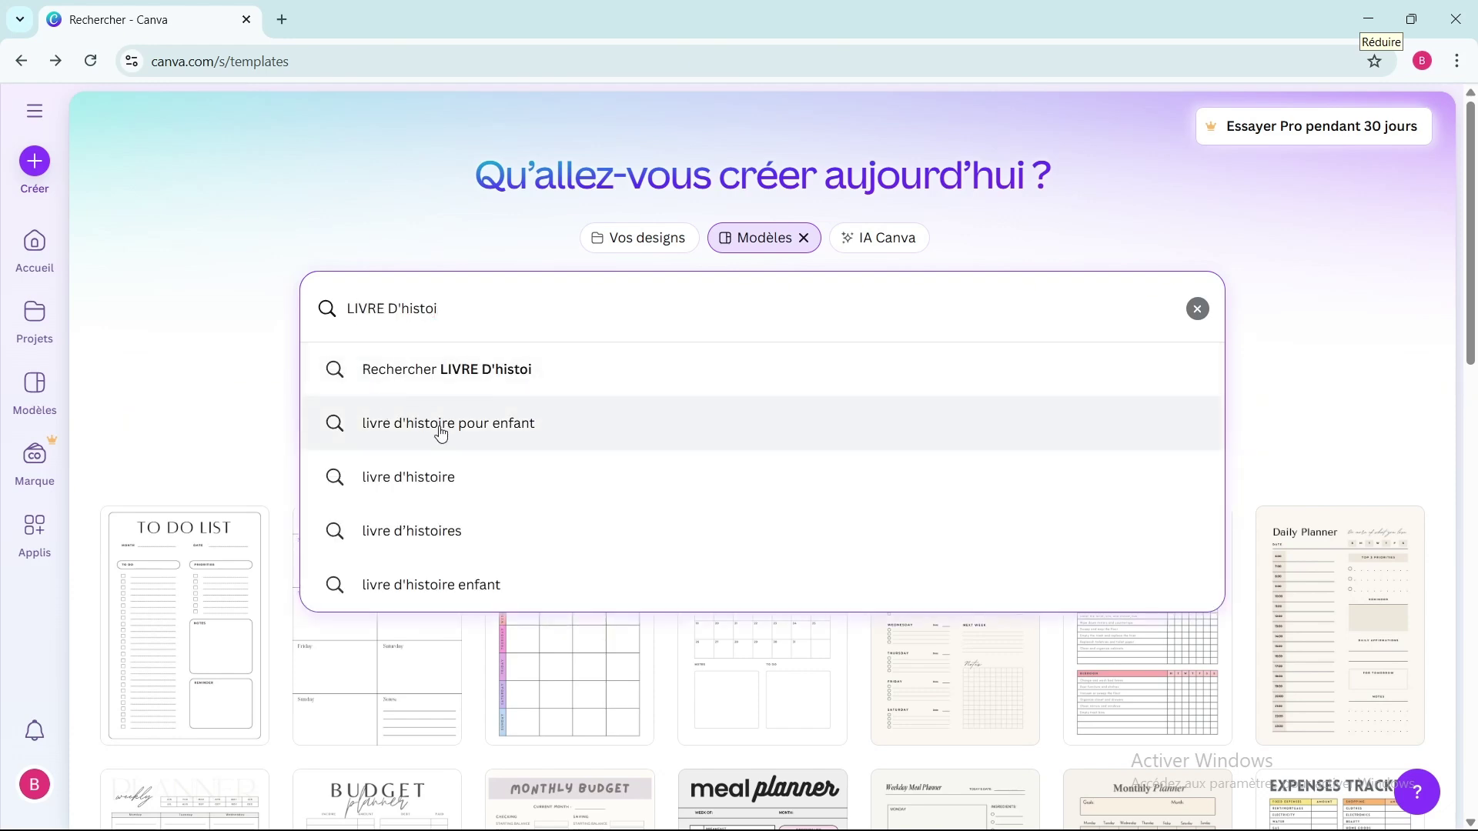
left_click(441, 424)
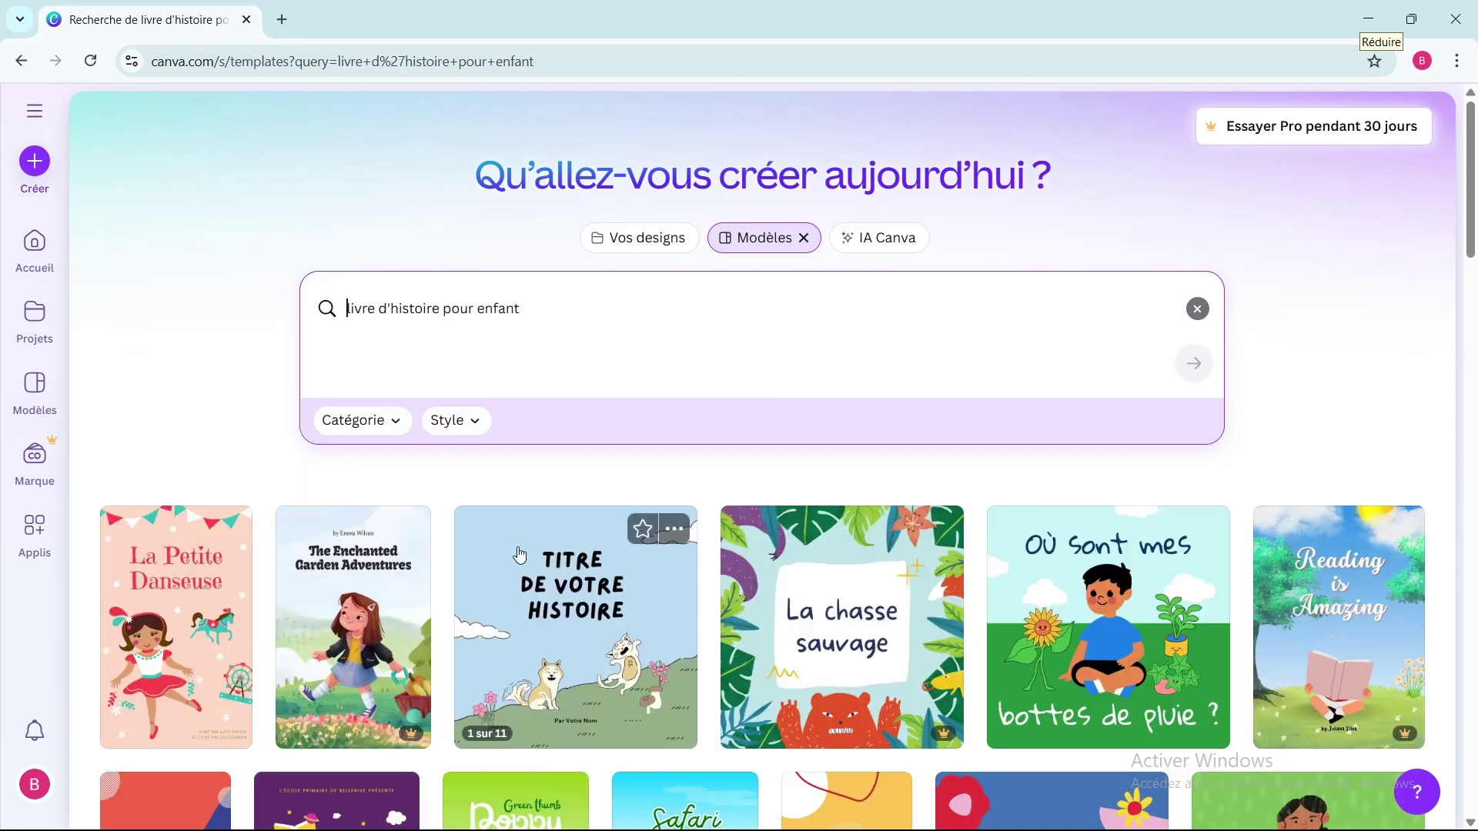
Step: Browse the children's storybook template results to compare the available cover designs
scroll(519, 554, "down", 2)
scroll(519, 554, "down", 2)
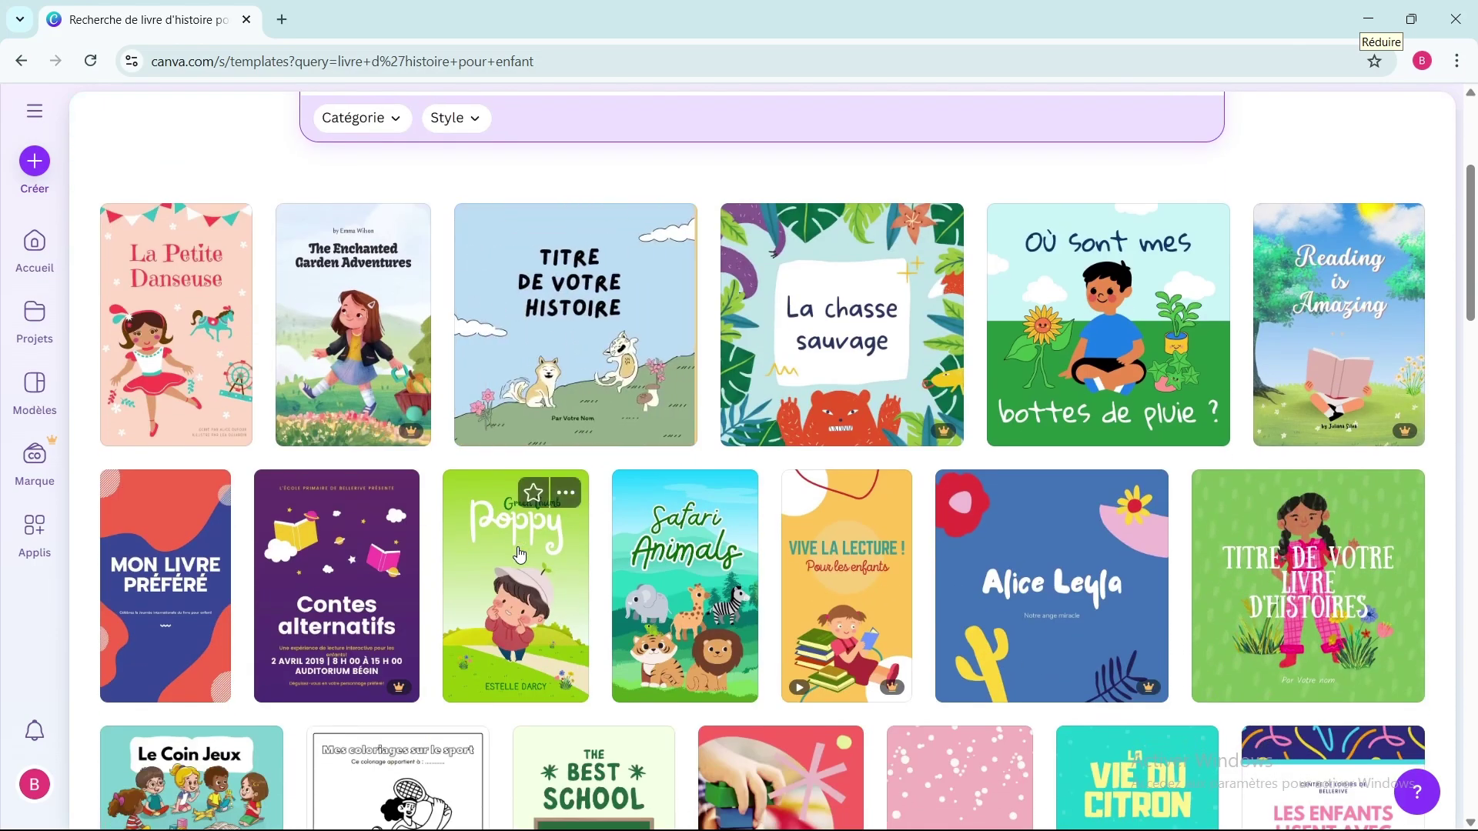
scroll(520, 554, "down", 3)
scroll(520, 554, "up", 2)
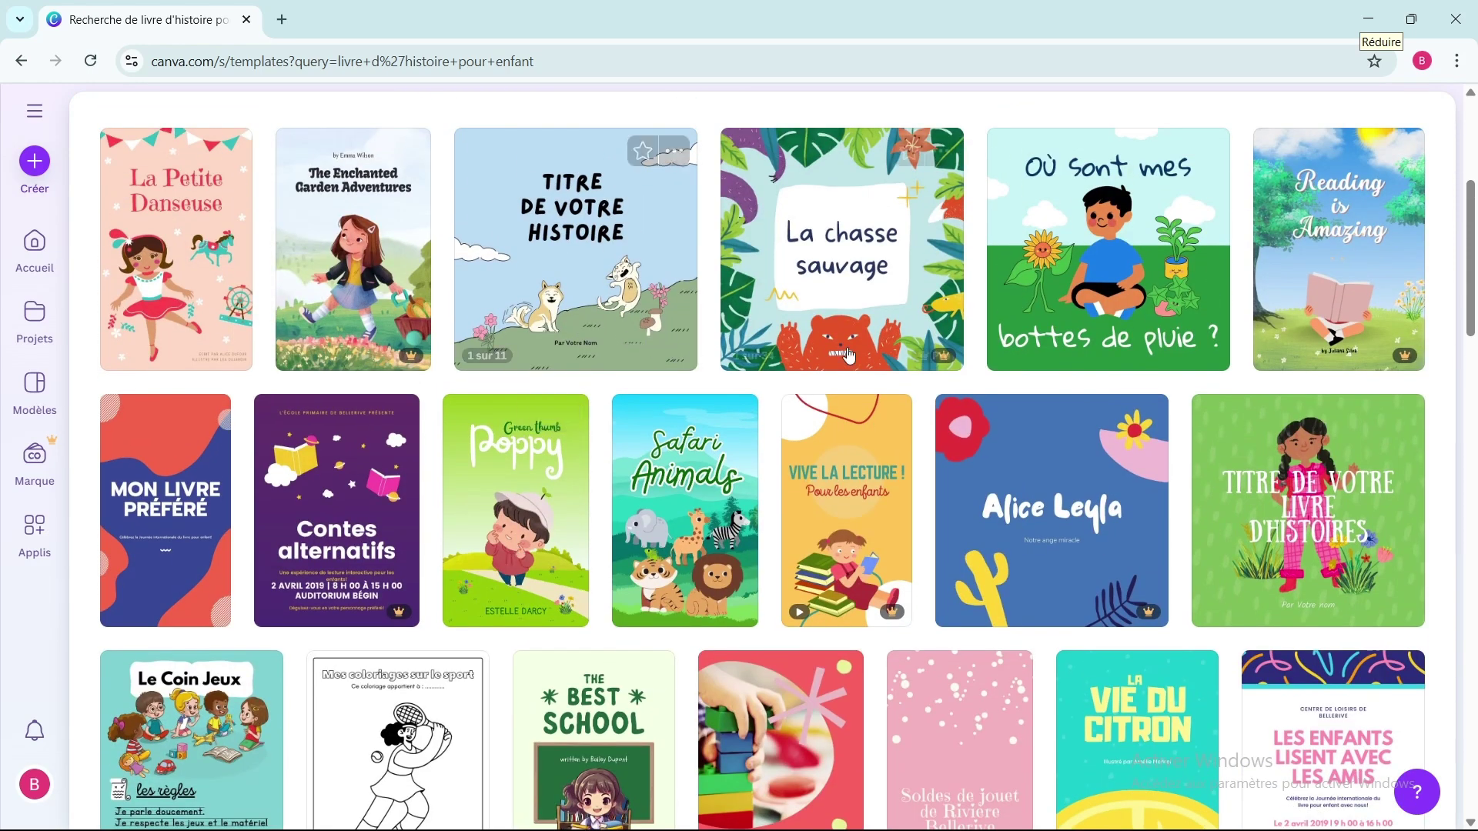
mouse_move(587, 284)
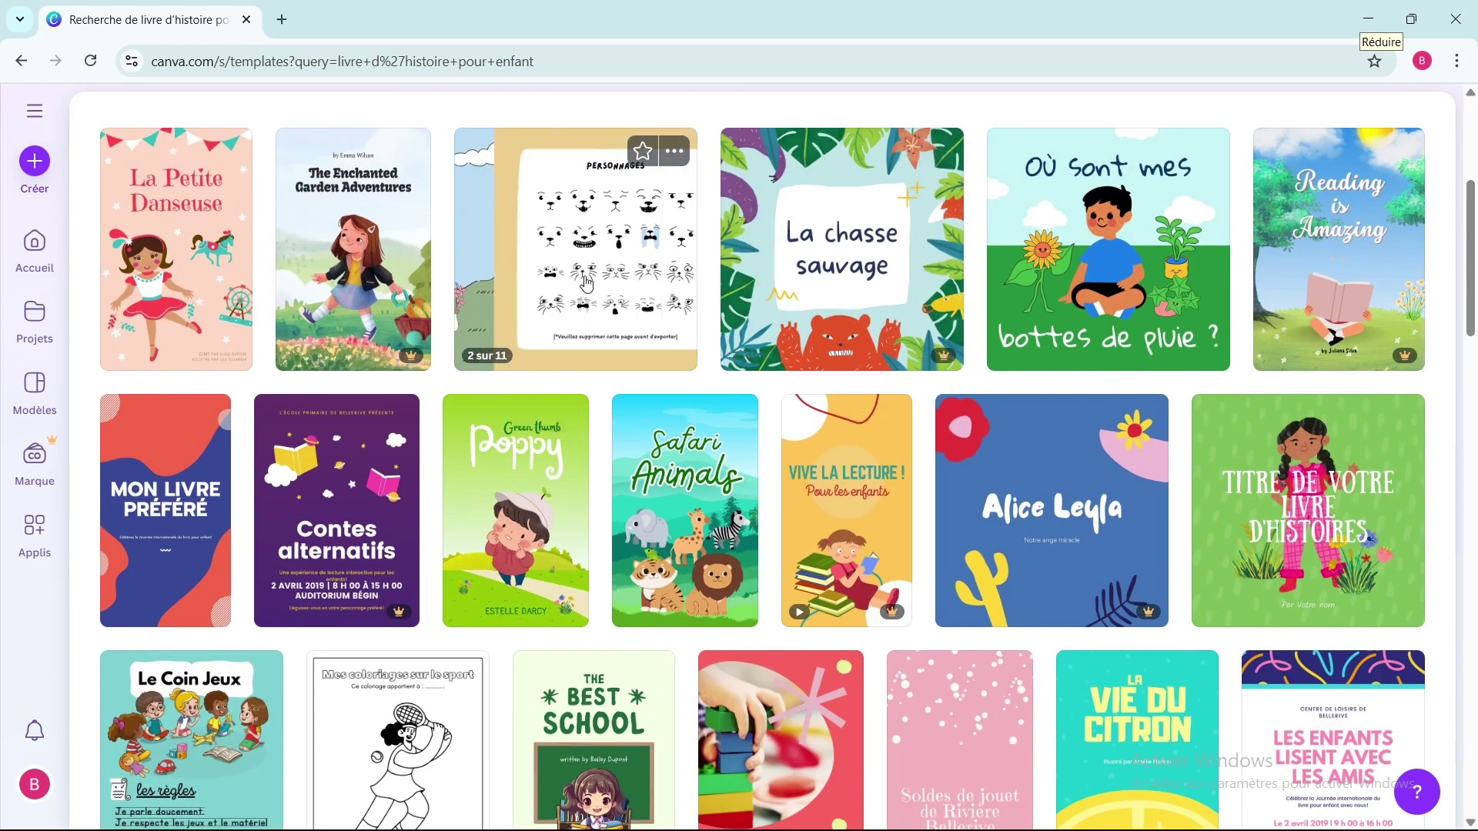
scroll(657, 445, "down", 8)
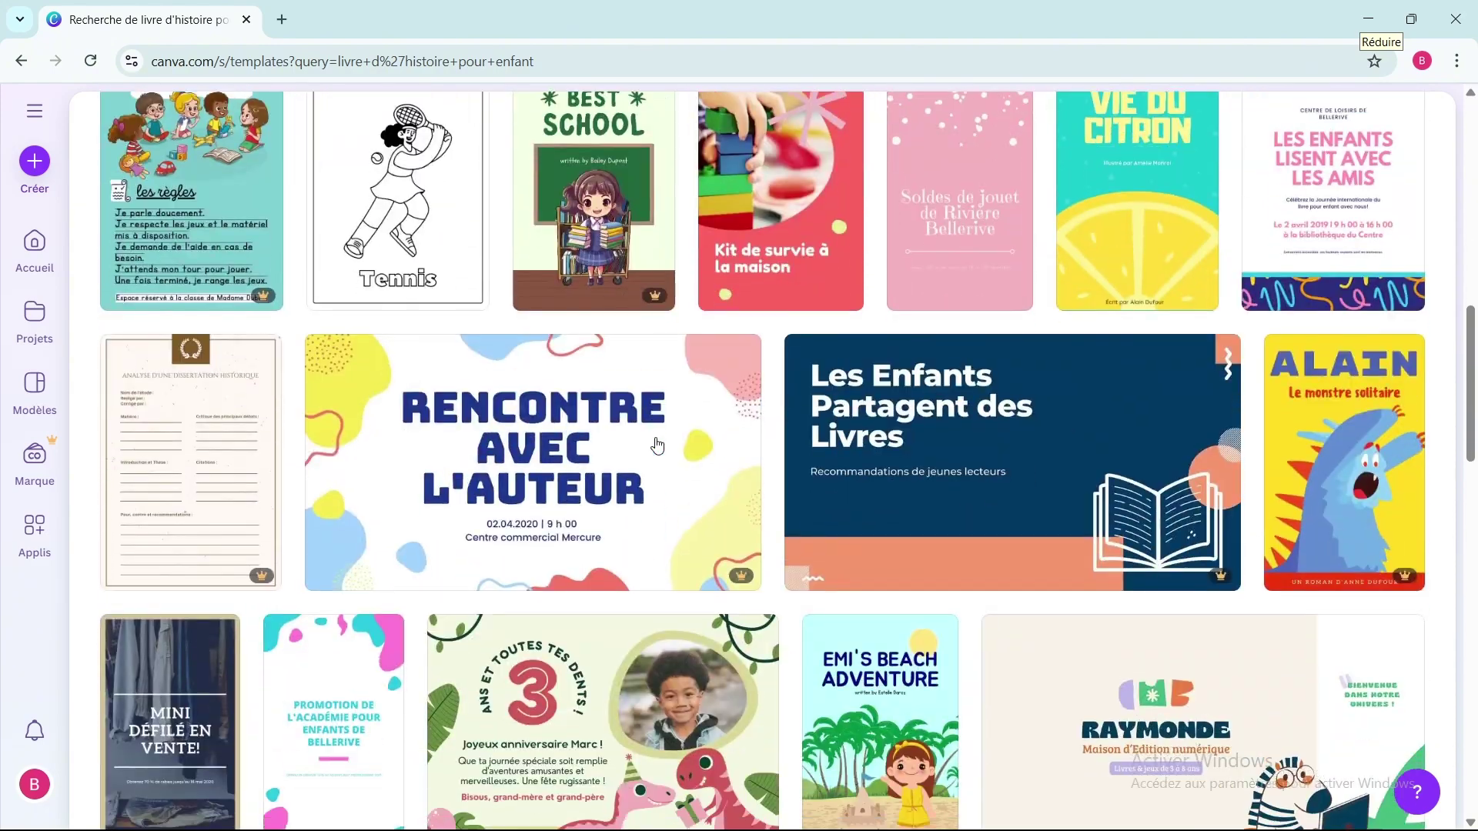
scroll(657, 445, "down", 3)
scroll(656, 445, "up", 6)
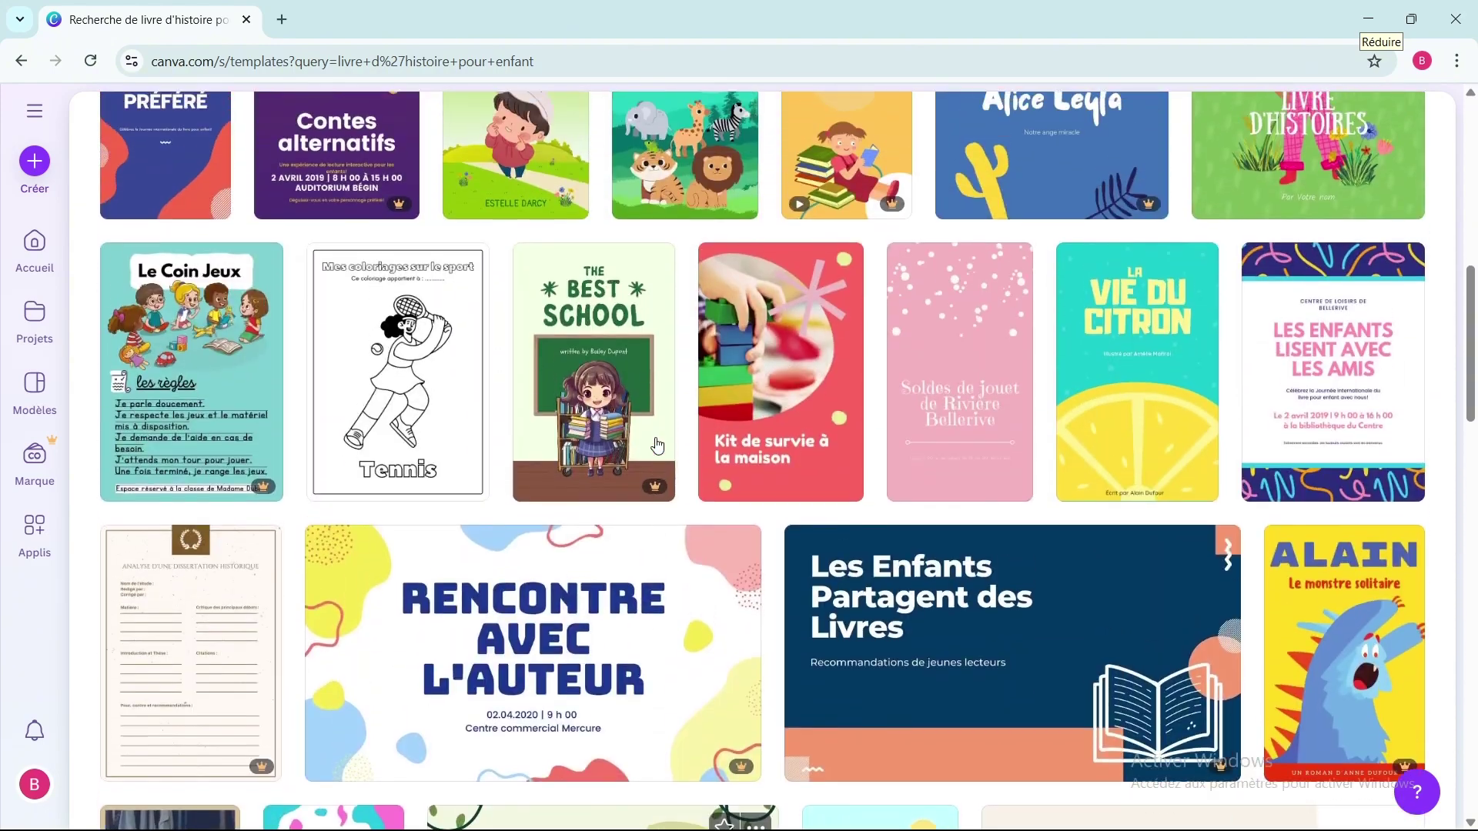
scroll(656, 445, "up", 1)
scroll(657, 445, "down", 5)
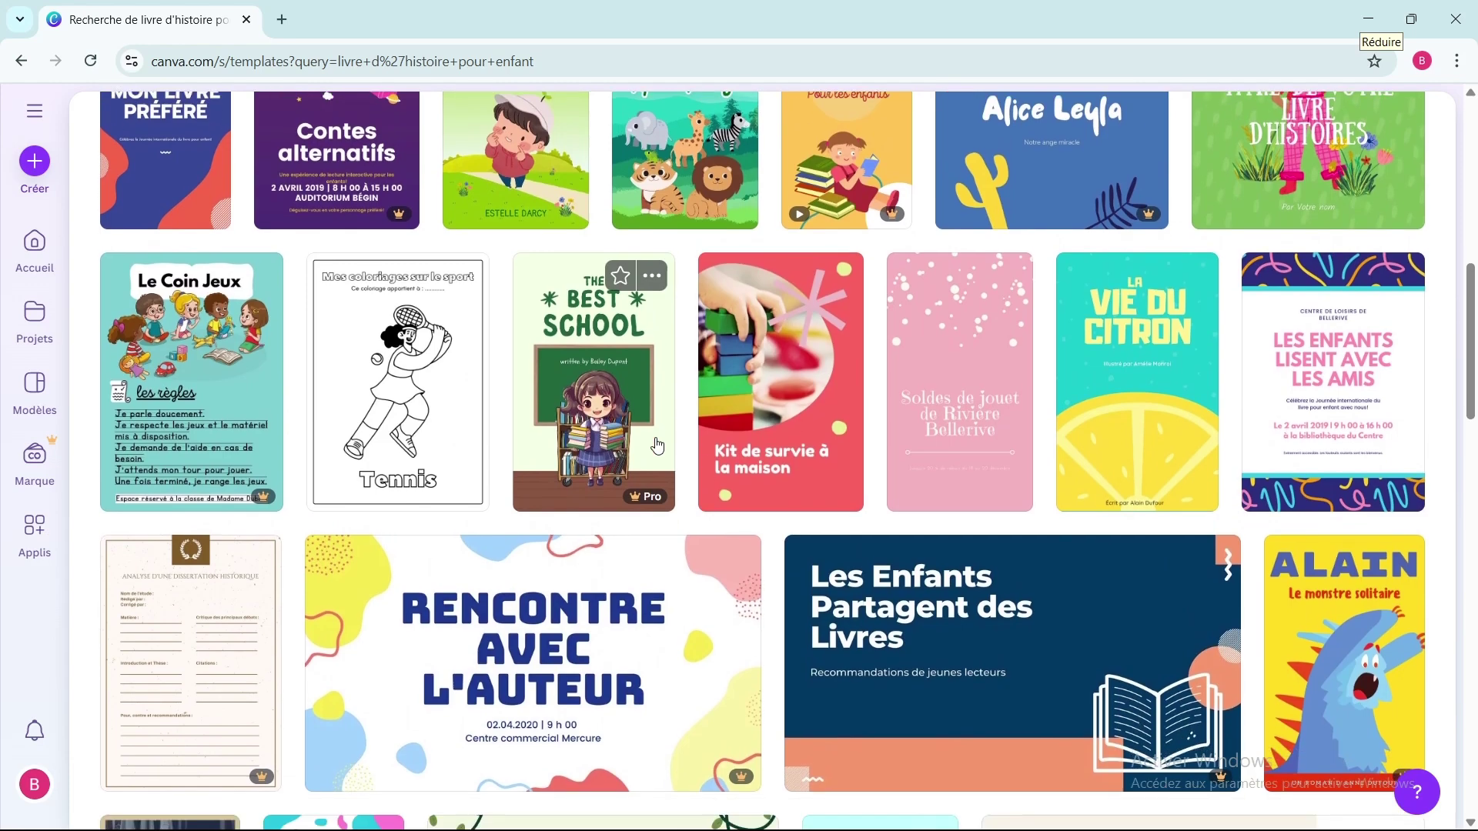
scroll(657, 445, "down", 3)
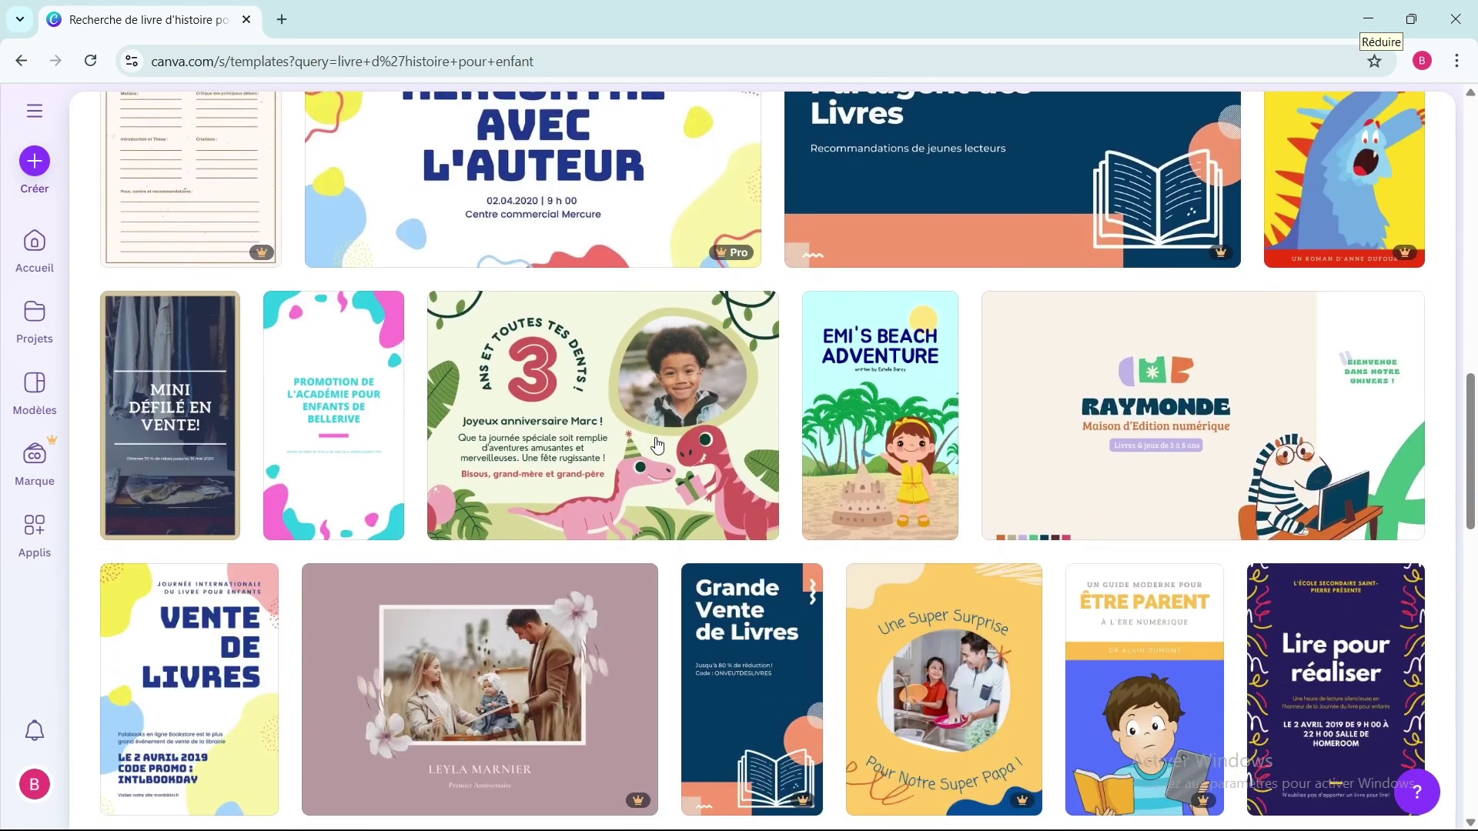
scroll(656, 445, "down", 5)
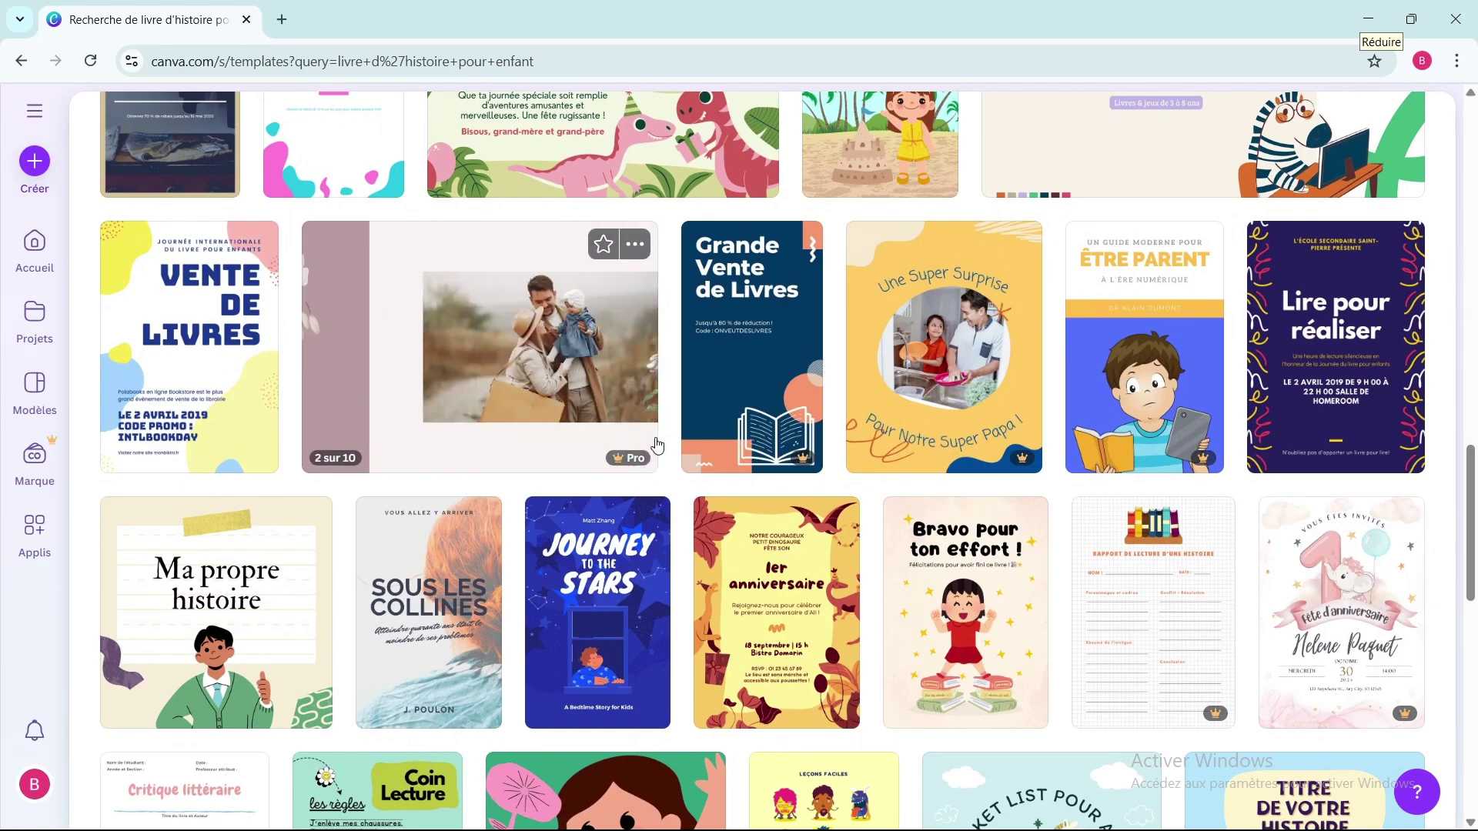
scroll(657, 445, "down", 4)
scroll(657, 445, "down", 10)
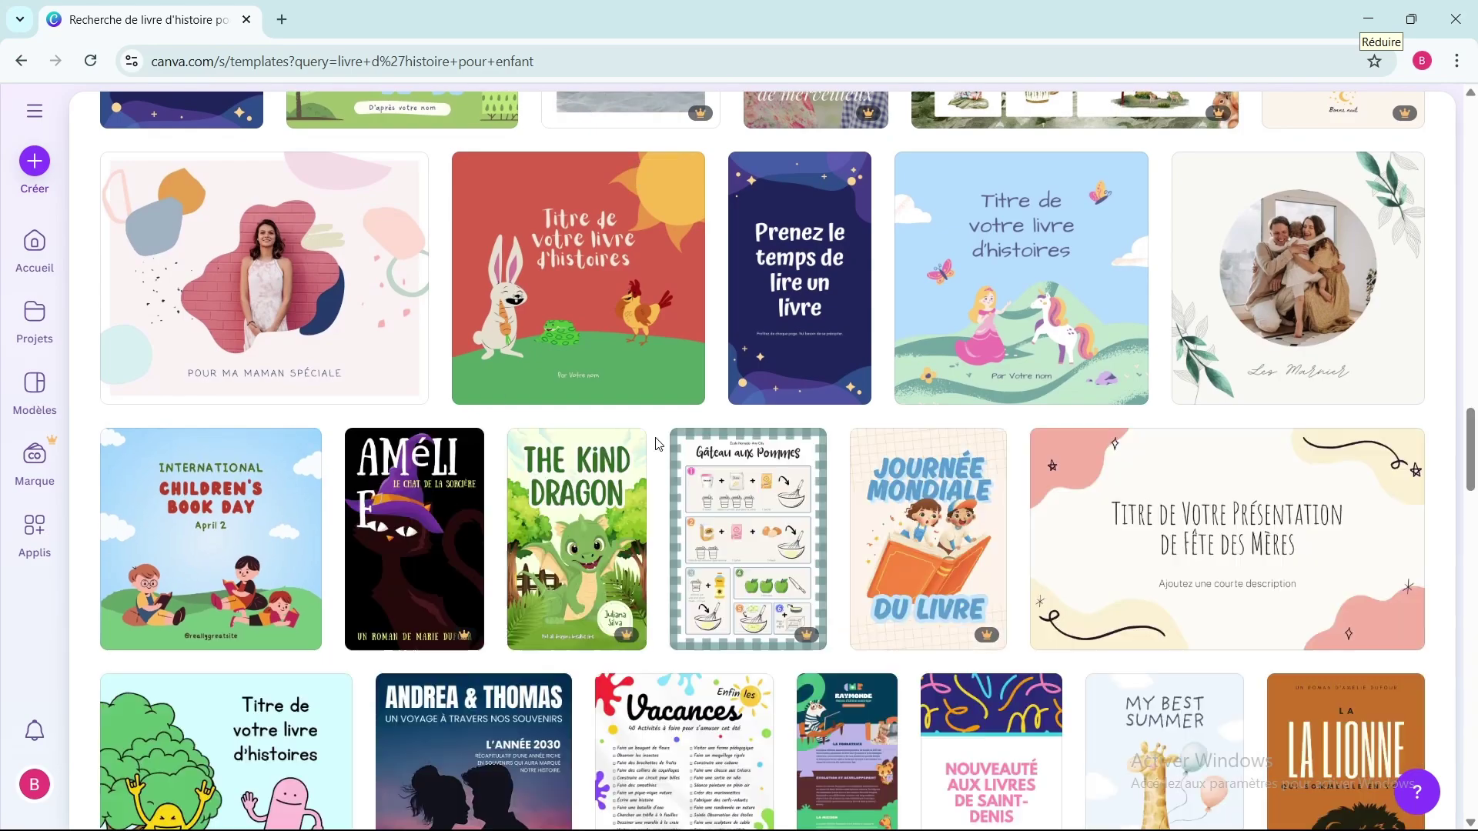
scroll(657, 445, "up", 20)
scroll(656, 445, "up", 15)
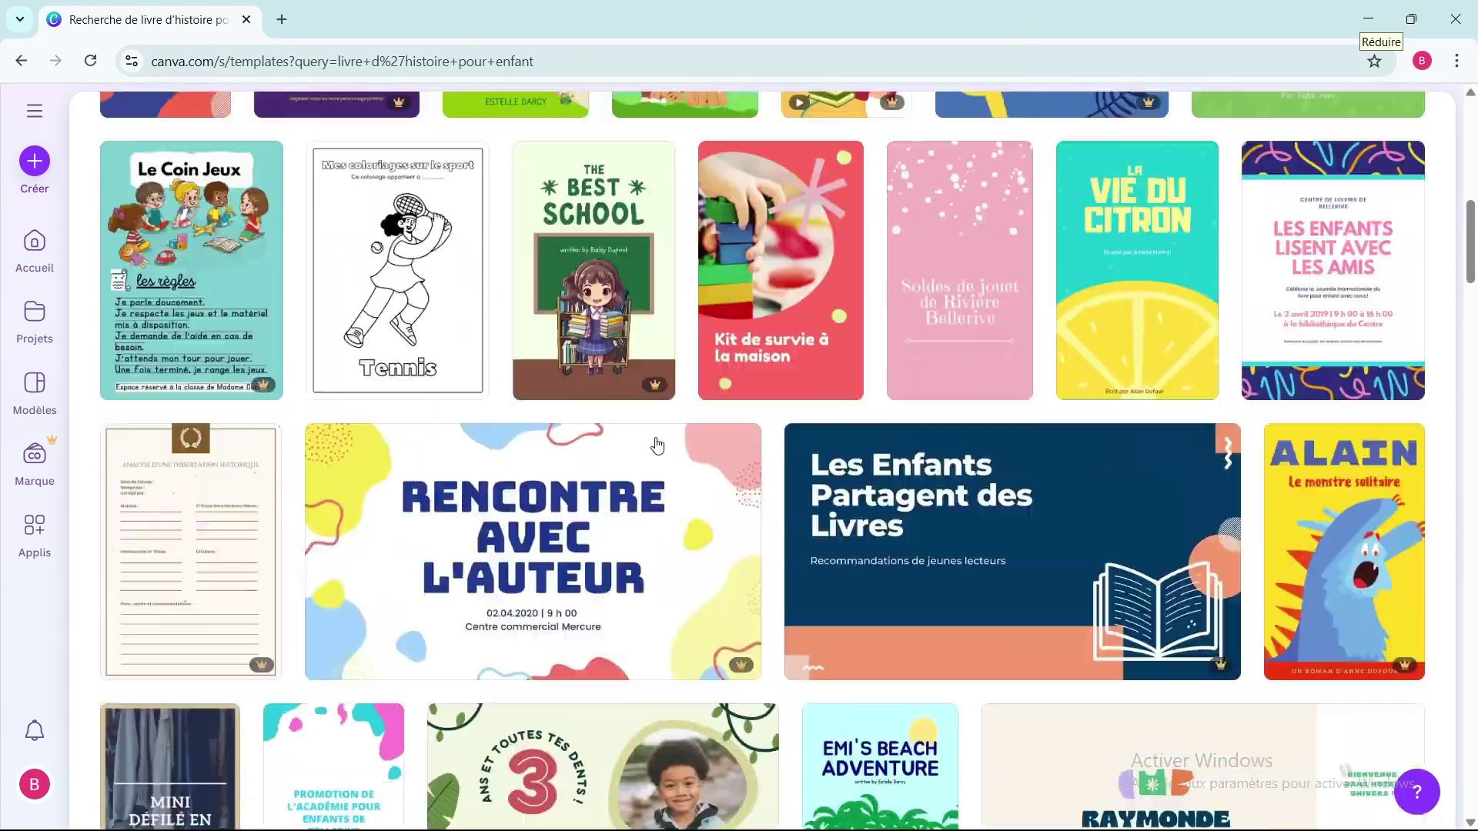
Step: Open the "Titre de votre histoire" dog-and-cat storybook template and start customizing it in the editor
scroll(657, 445, "down", 2)
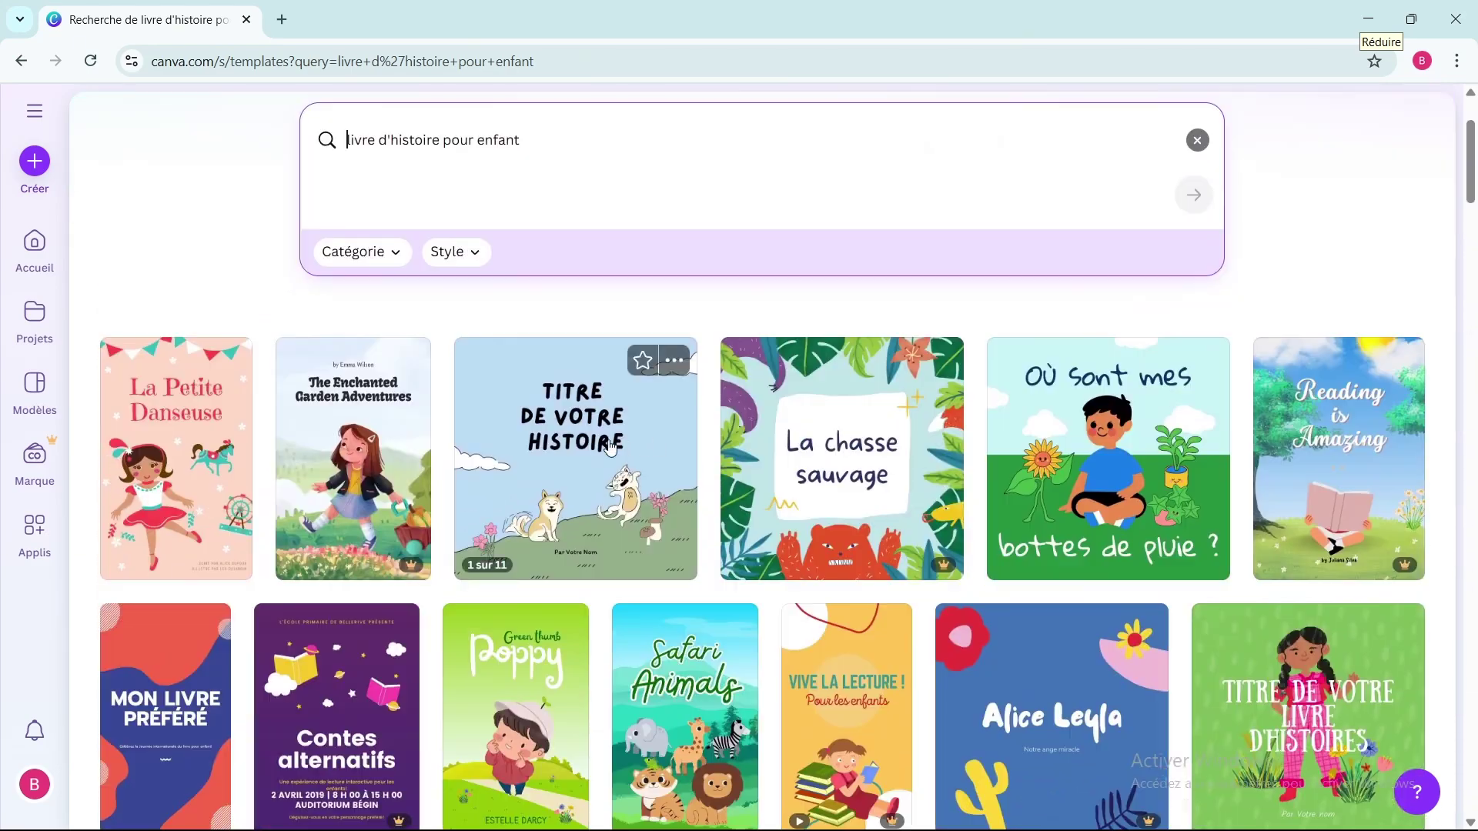
left_click(657, 445)
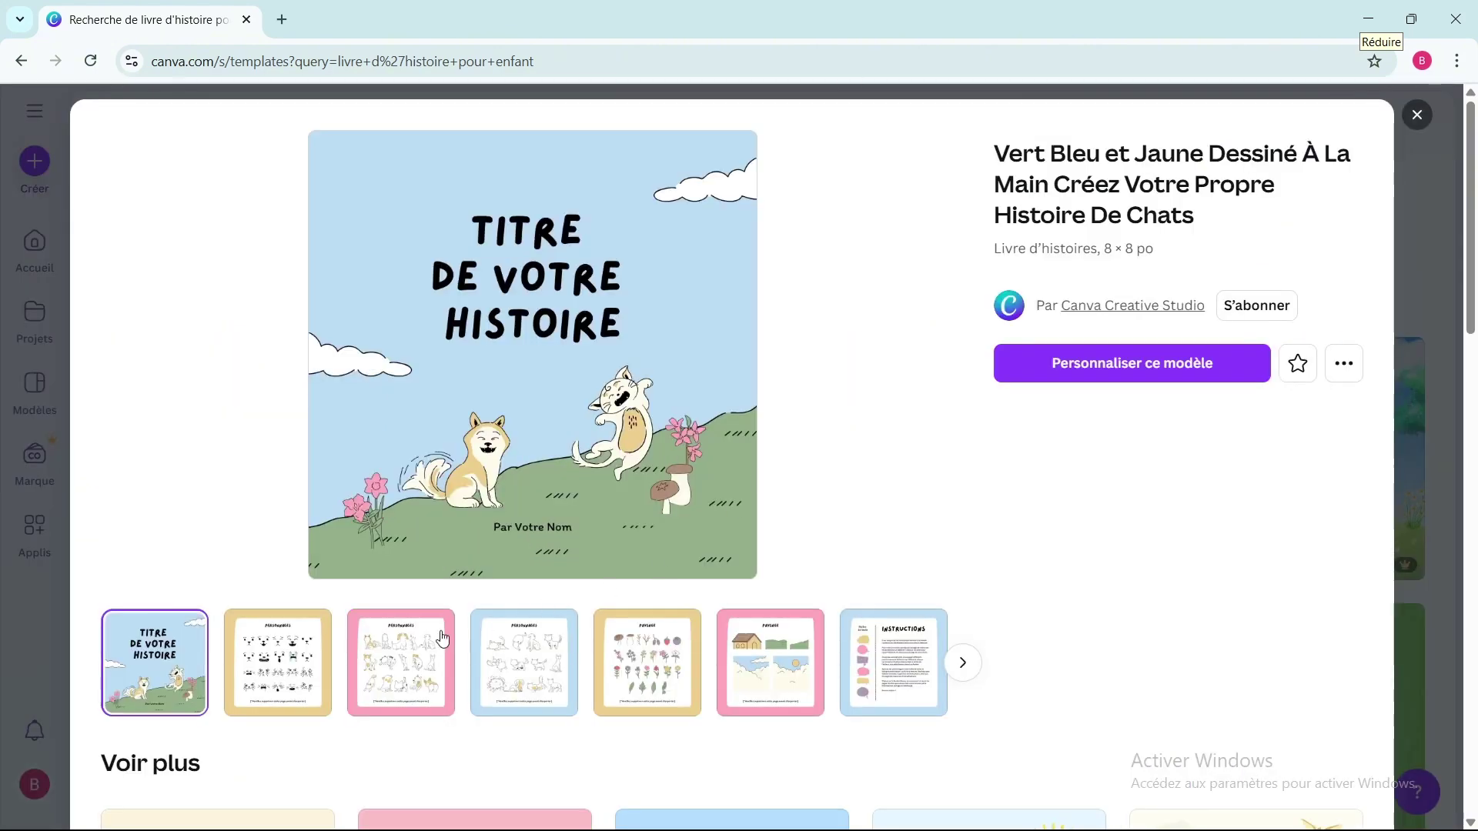
left_click(1109, 375)
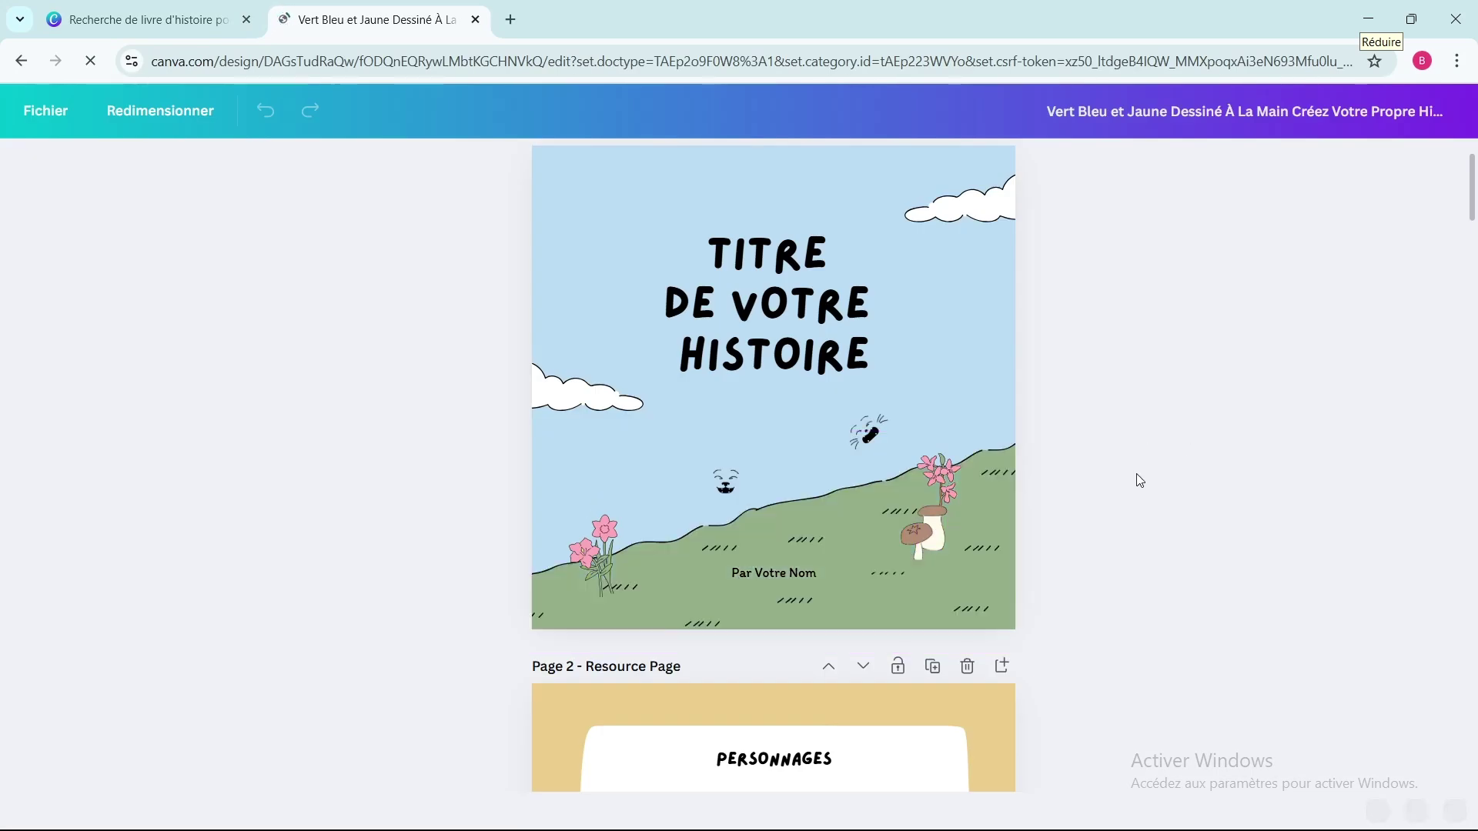
Step: Look through the template's cover and its character and landscape resource pages
scroll(1132, 475, "down", 5)
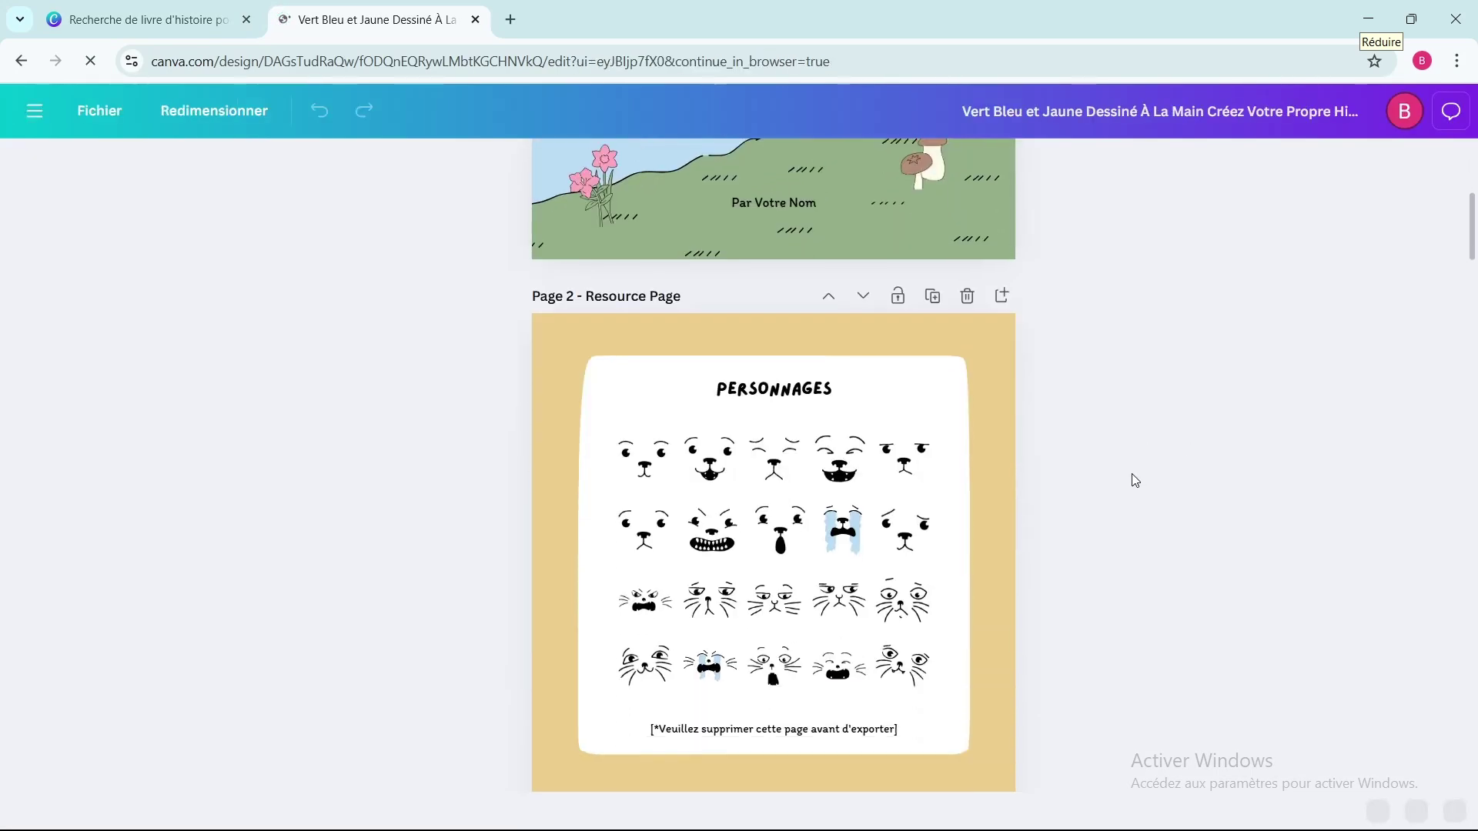
scroll(1134, 480, "down", 9)
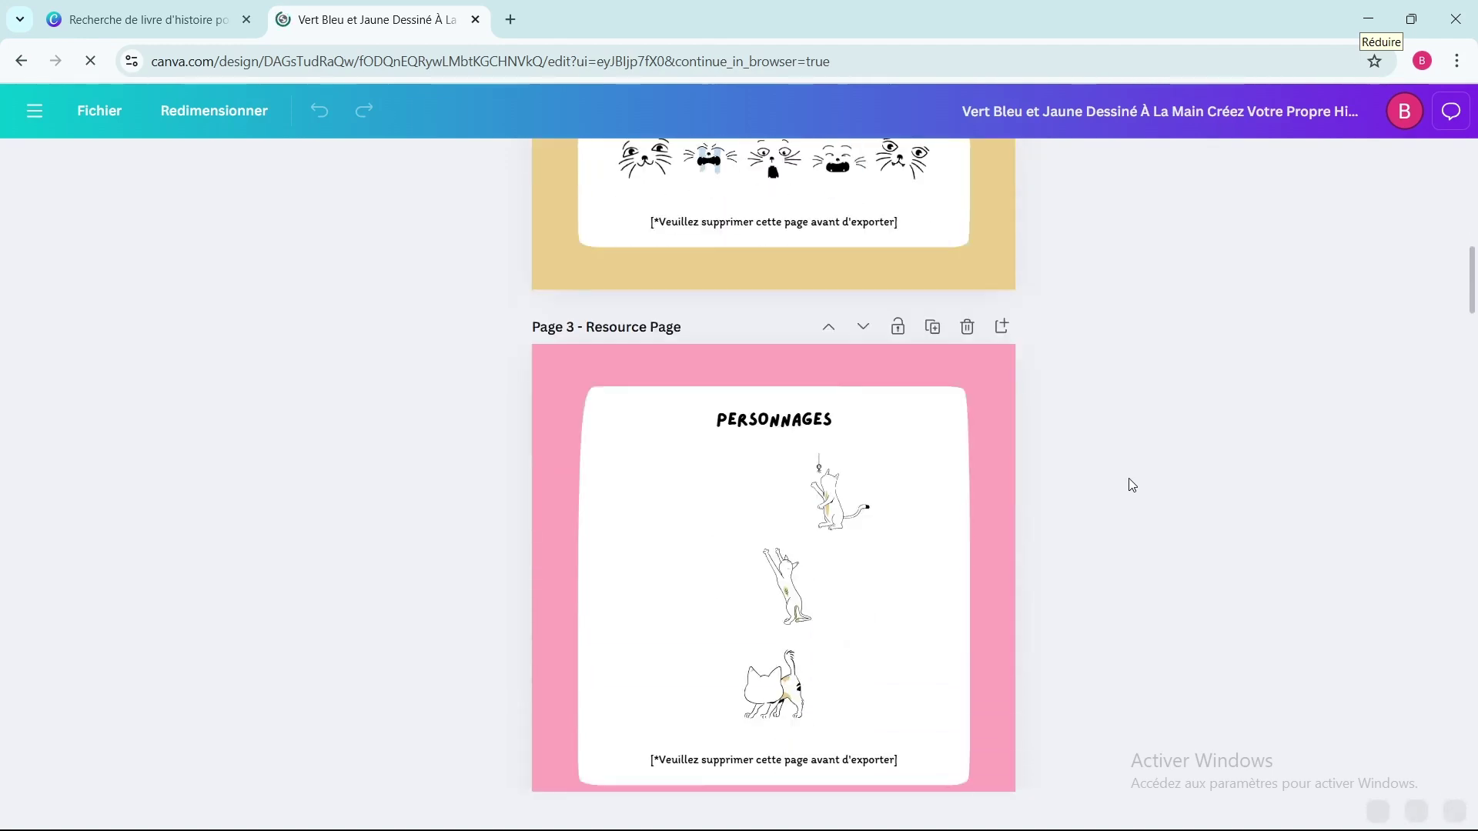
scroll(1132, 484, "down", 13)
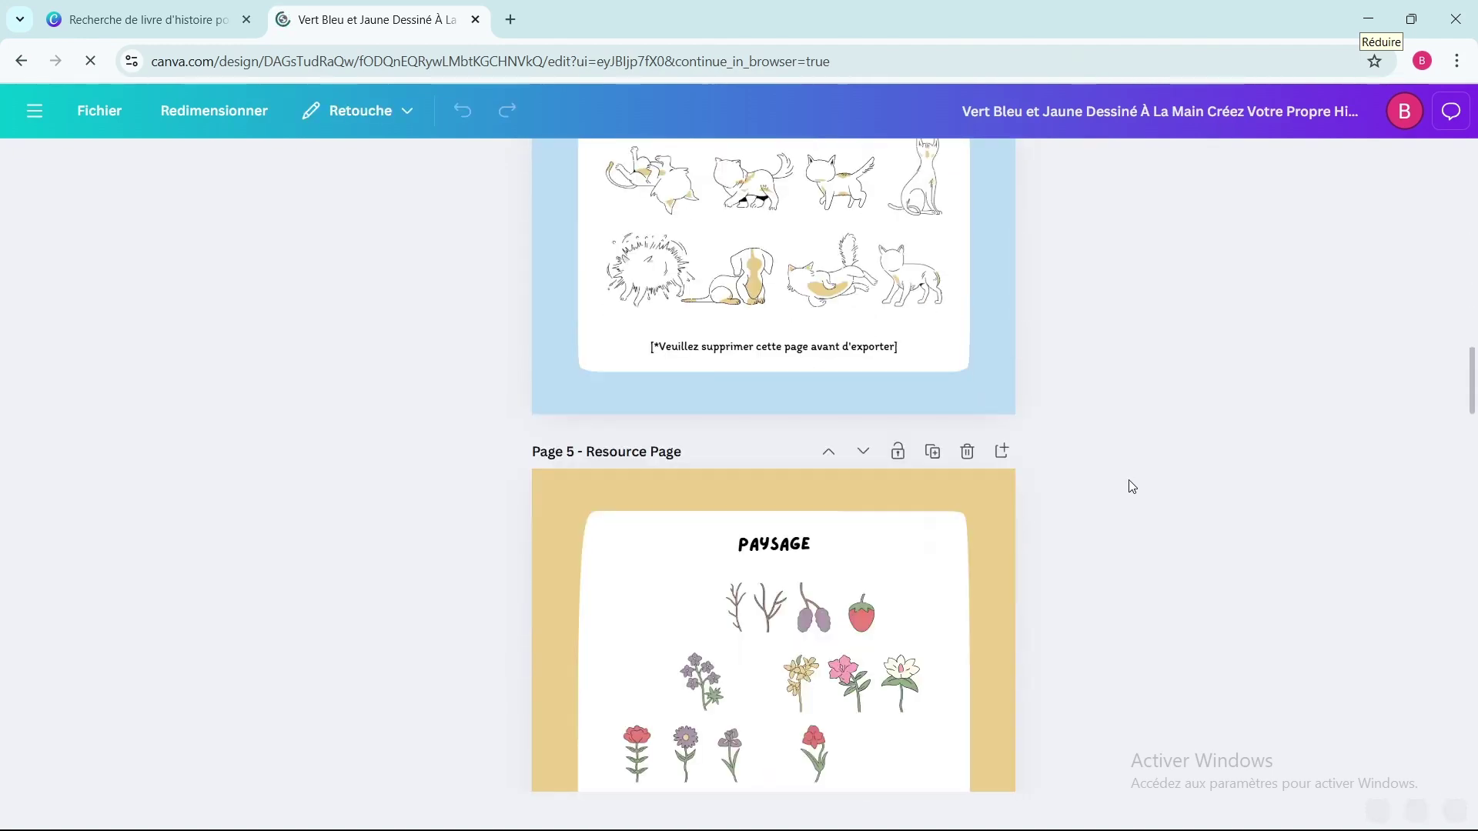
scroll(1131, 485, "down", 9)
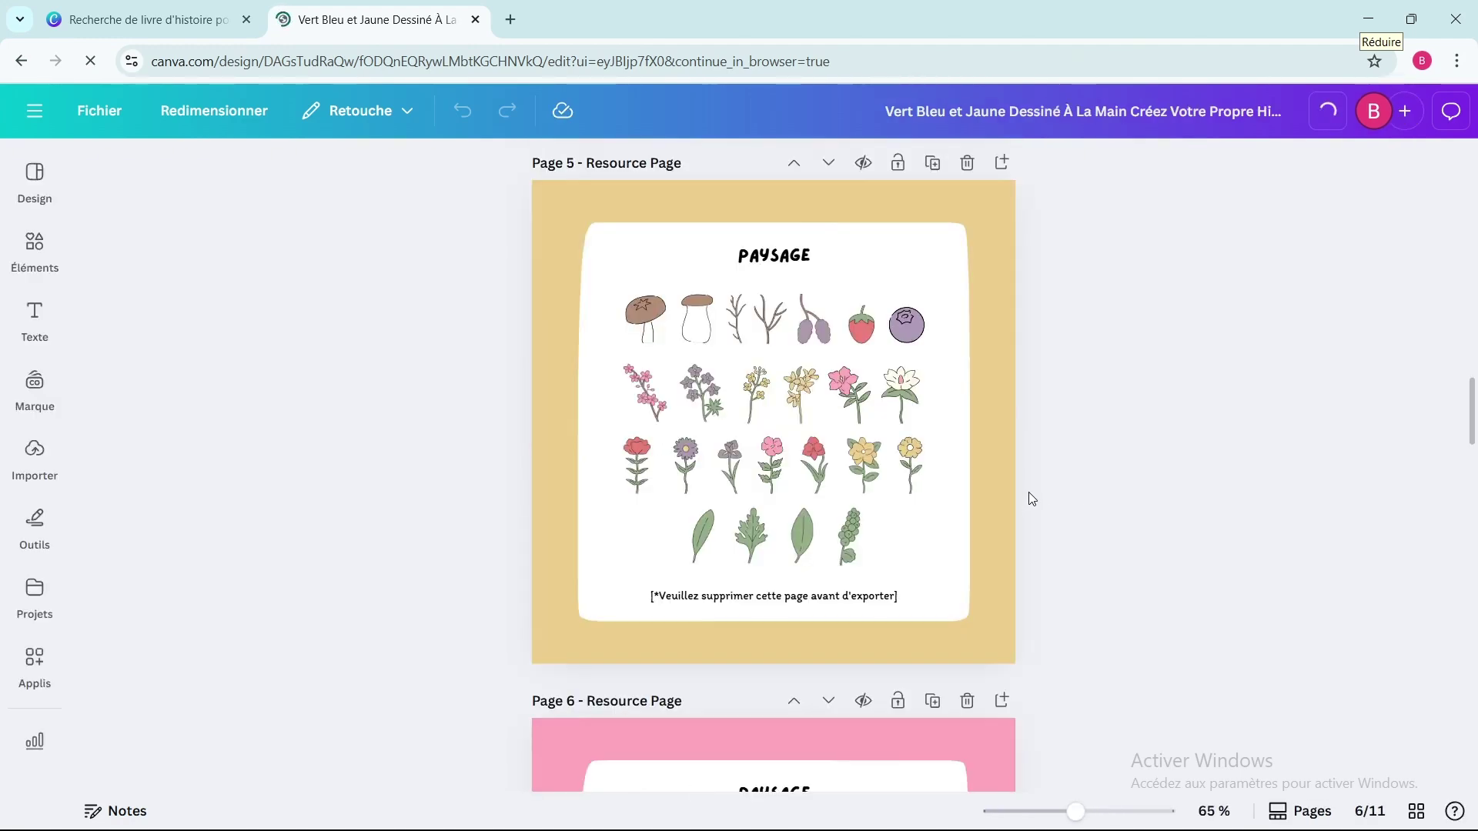
scroll(1030, 502, "up", 9)
scroll(1032, 499, "up", 14)
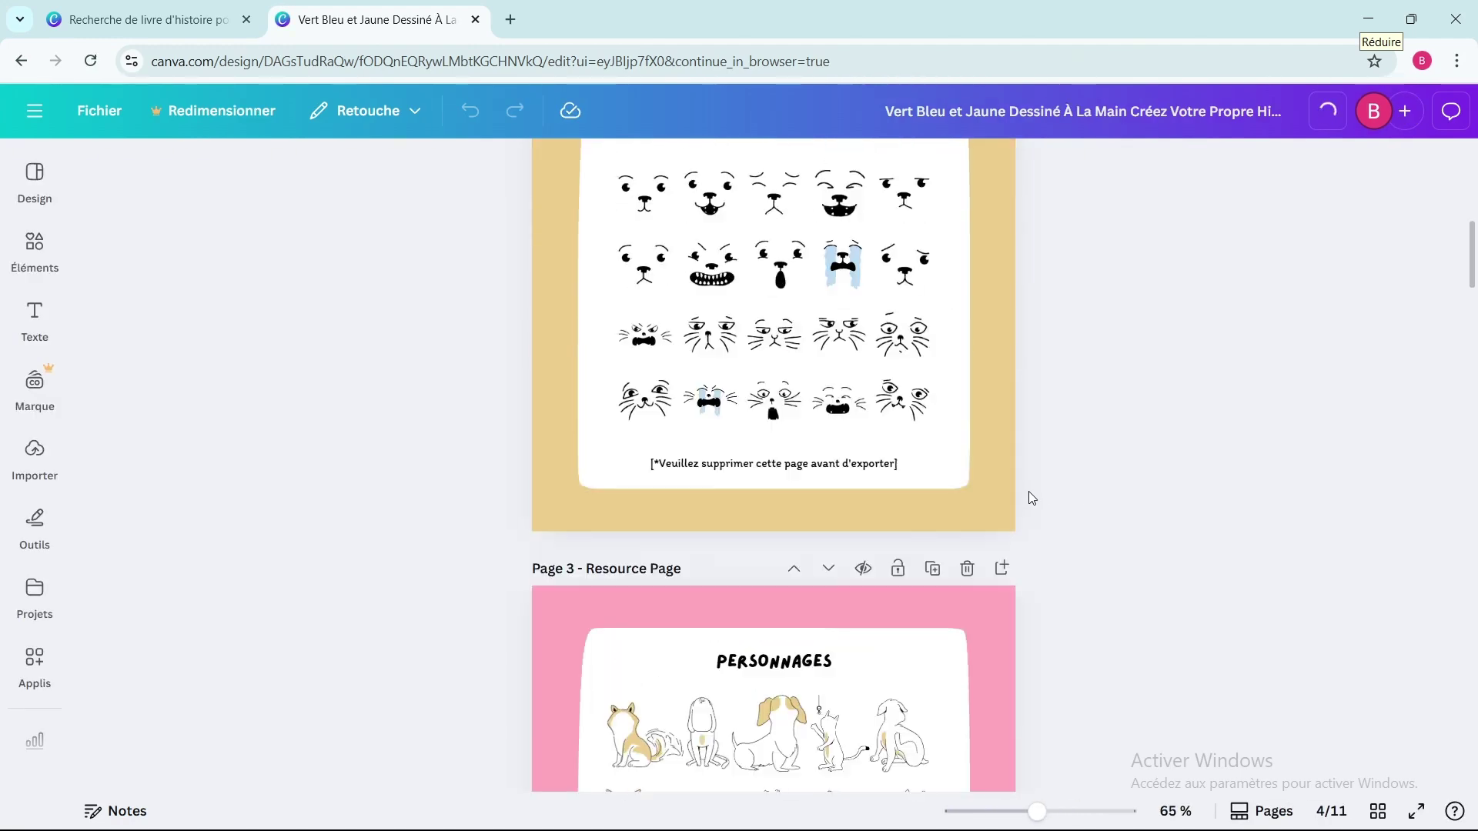
scroll(1031, 499, "up", 7)
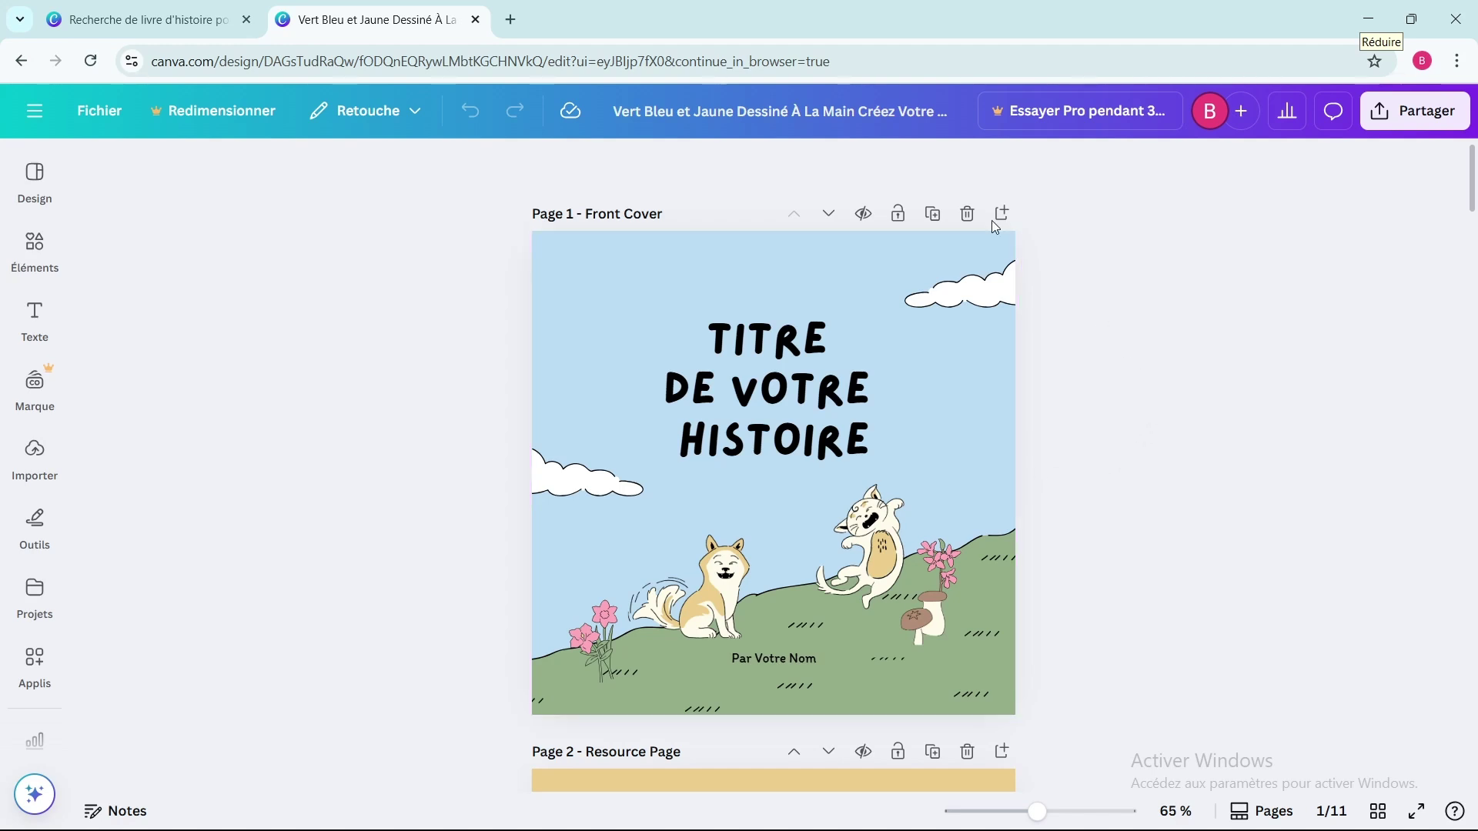
Step: Switch to ChatGPT in a new browser tab and send the prompt "genere moi une histoire pour enfant heureux"
left_click(511, 20)
left_click(454, 357)
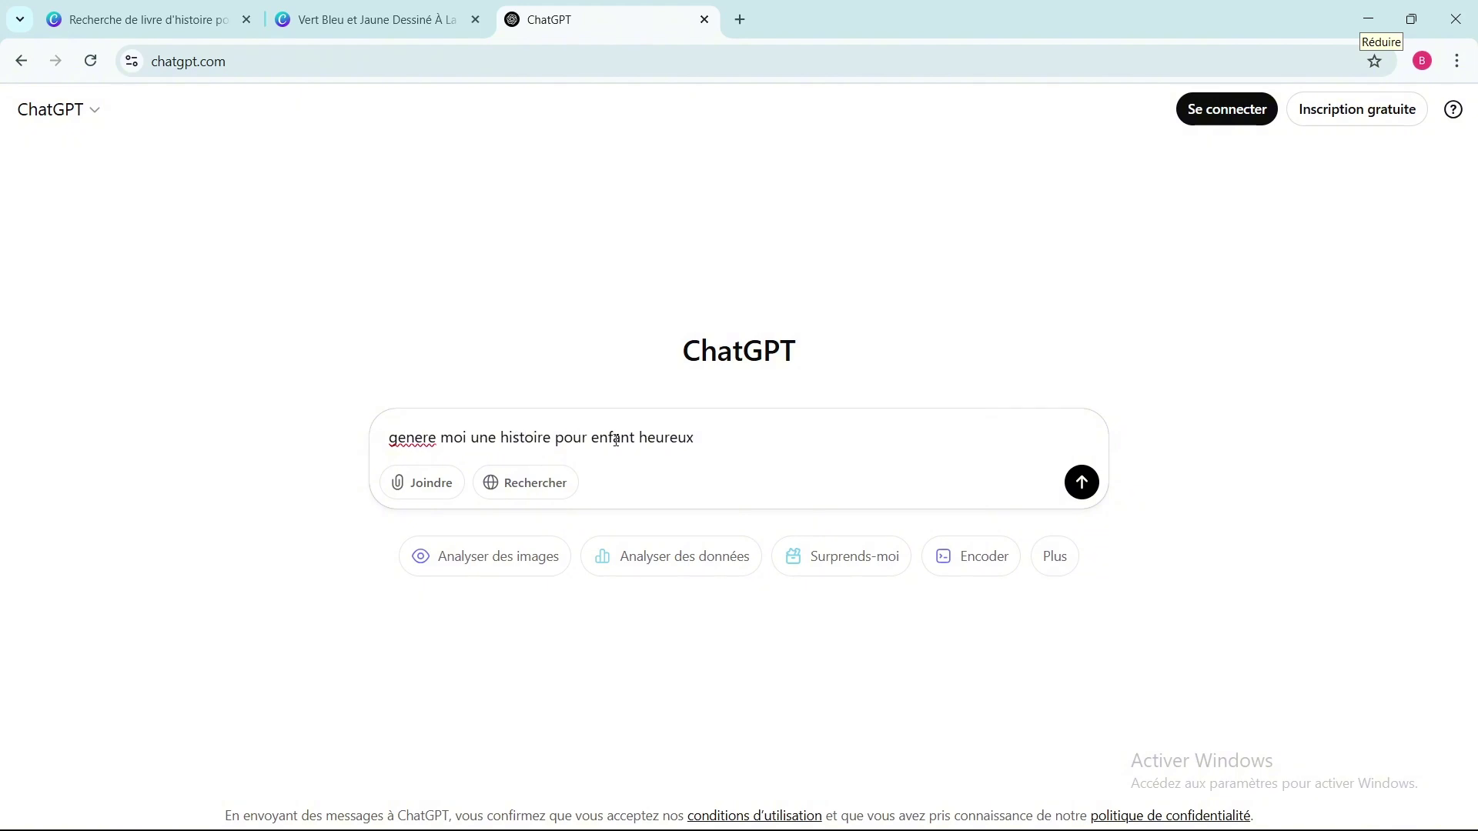
left_click(1084, 486)
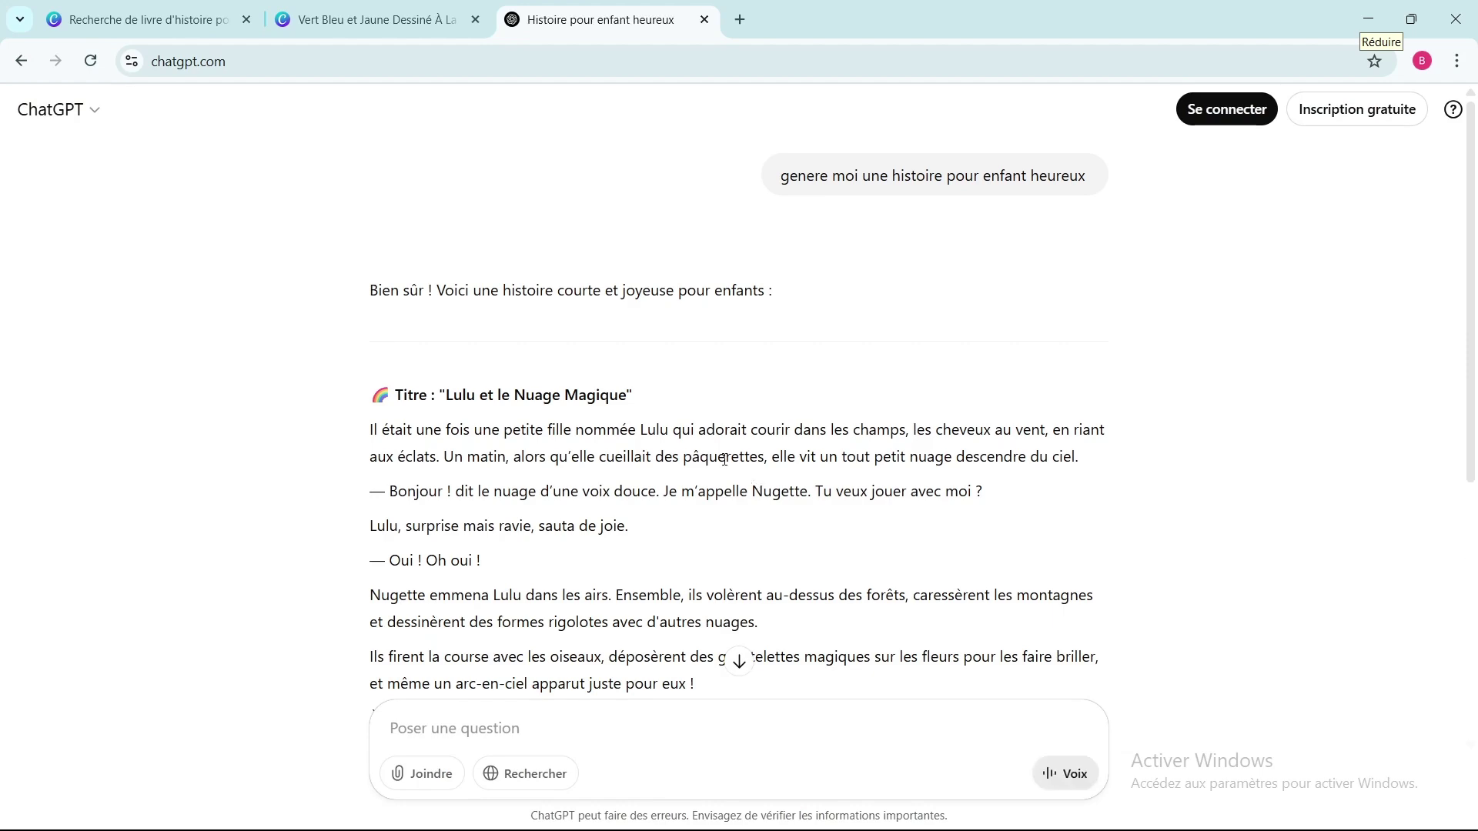
Step: Read through the generated children's story and its version divided into book pages
scroll(724, 462, "down", 4)
scroll(725, 462, "down", 2)
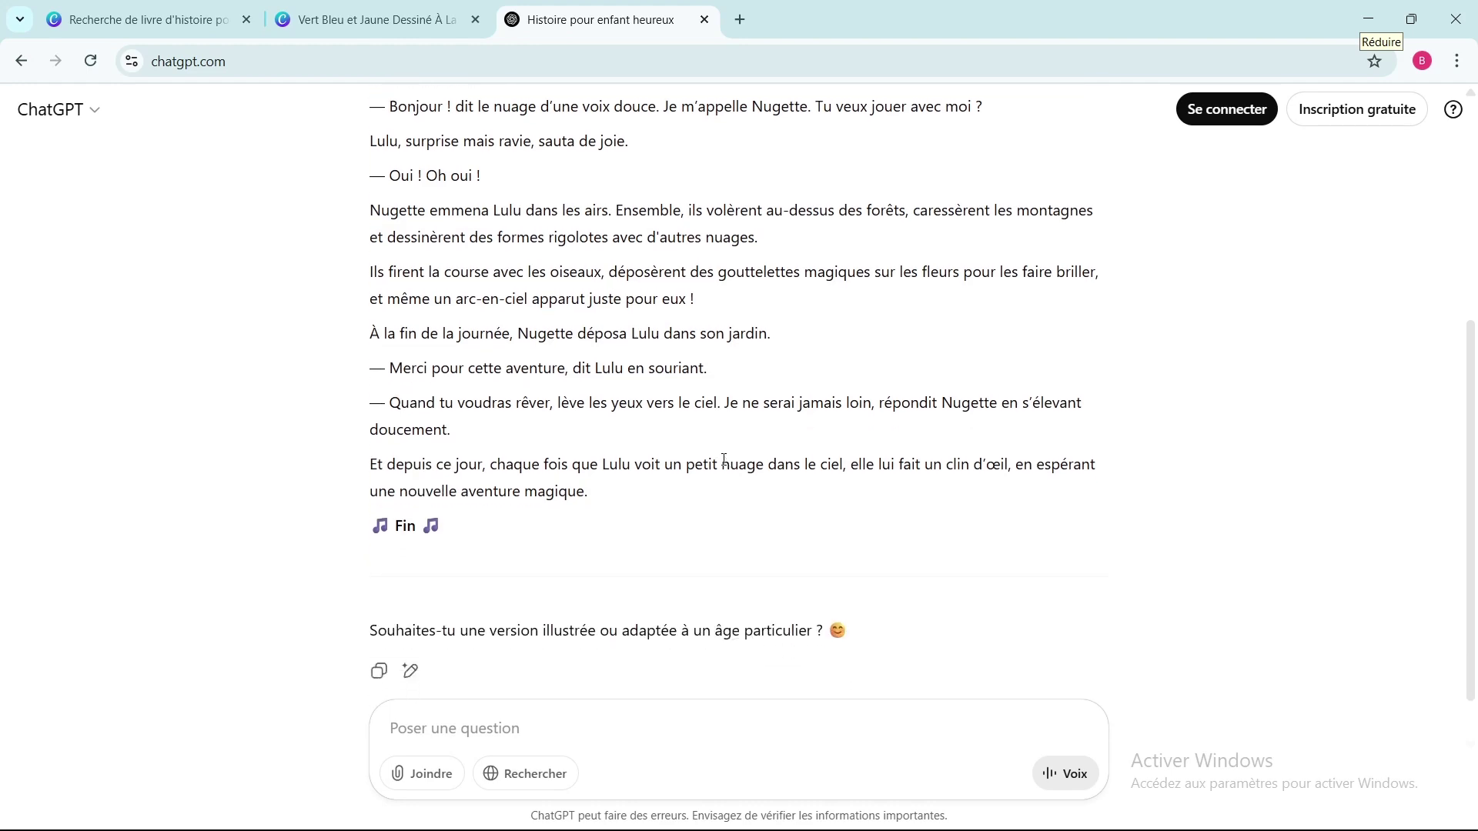
scroll(724, 462, "up", 5)
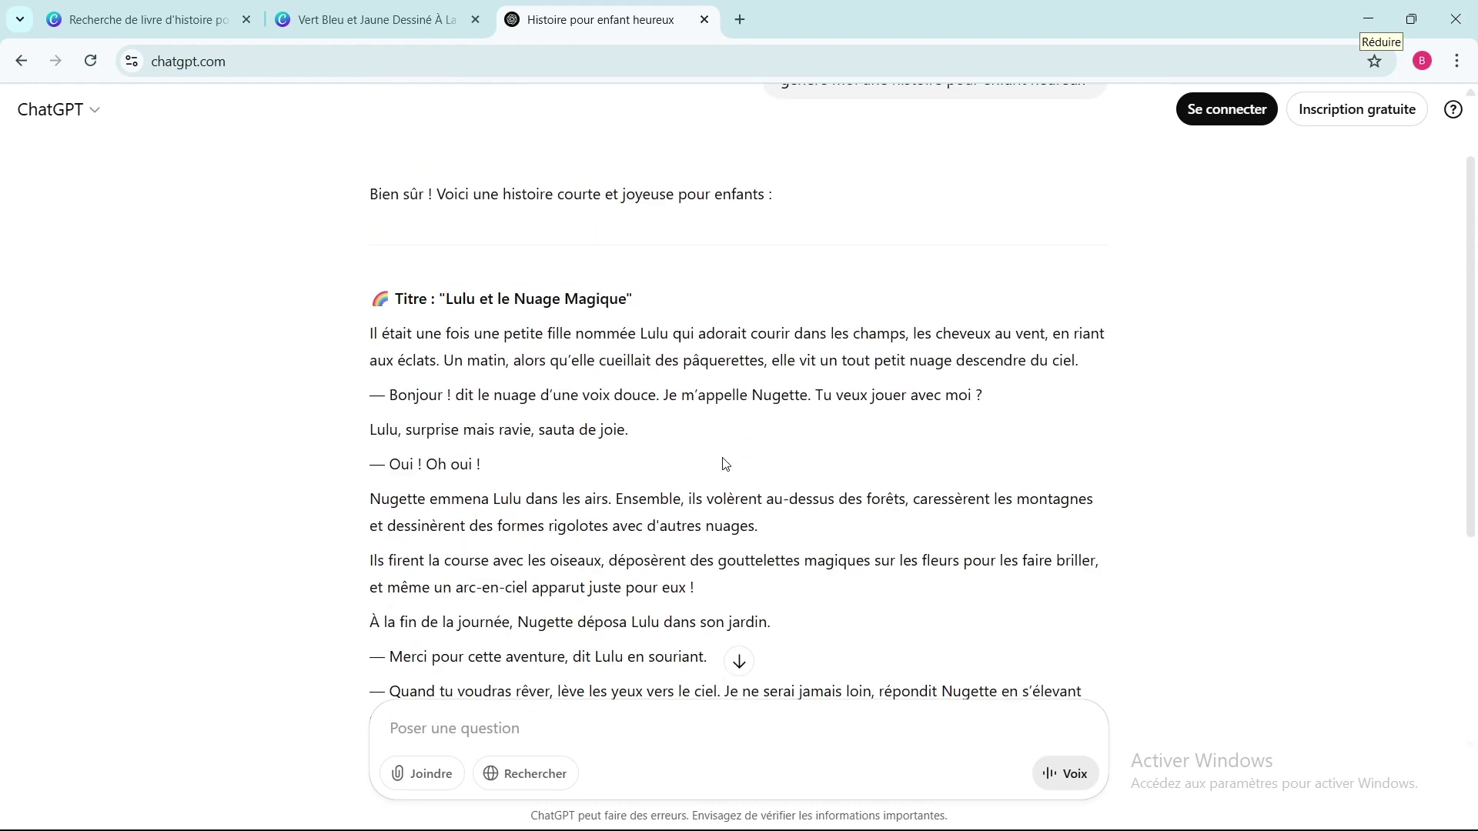
scroll(724, 462, "down", 4)
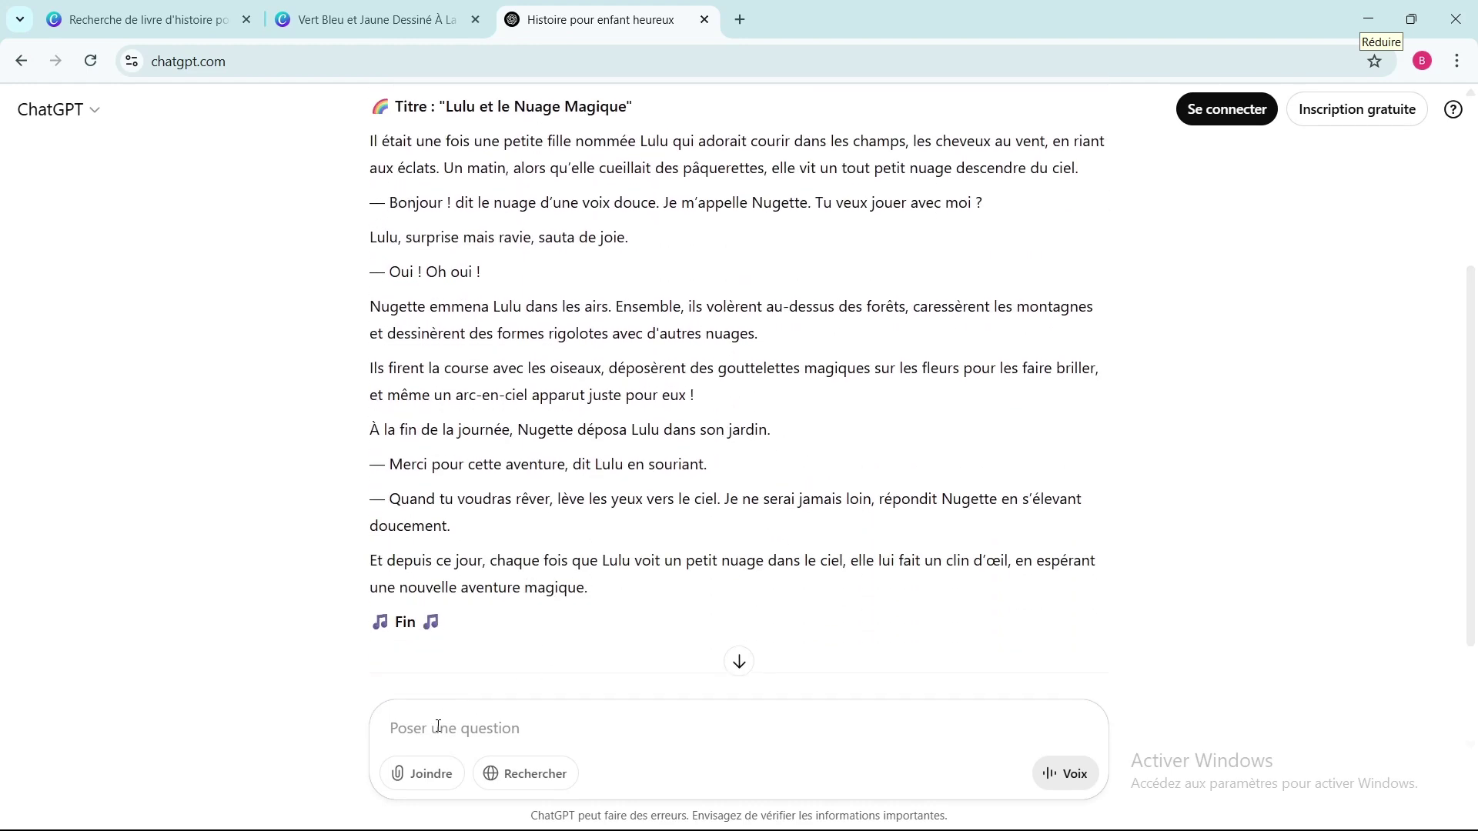
scroll(457, 608, "down", 10)
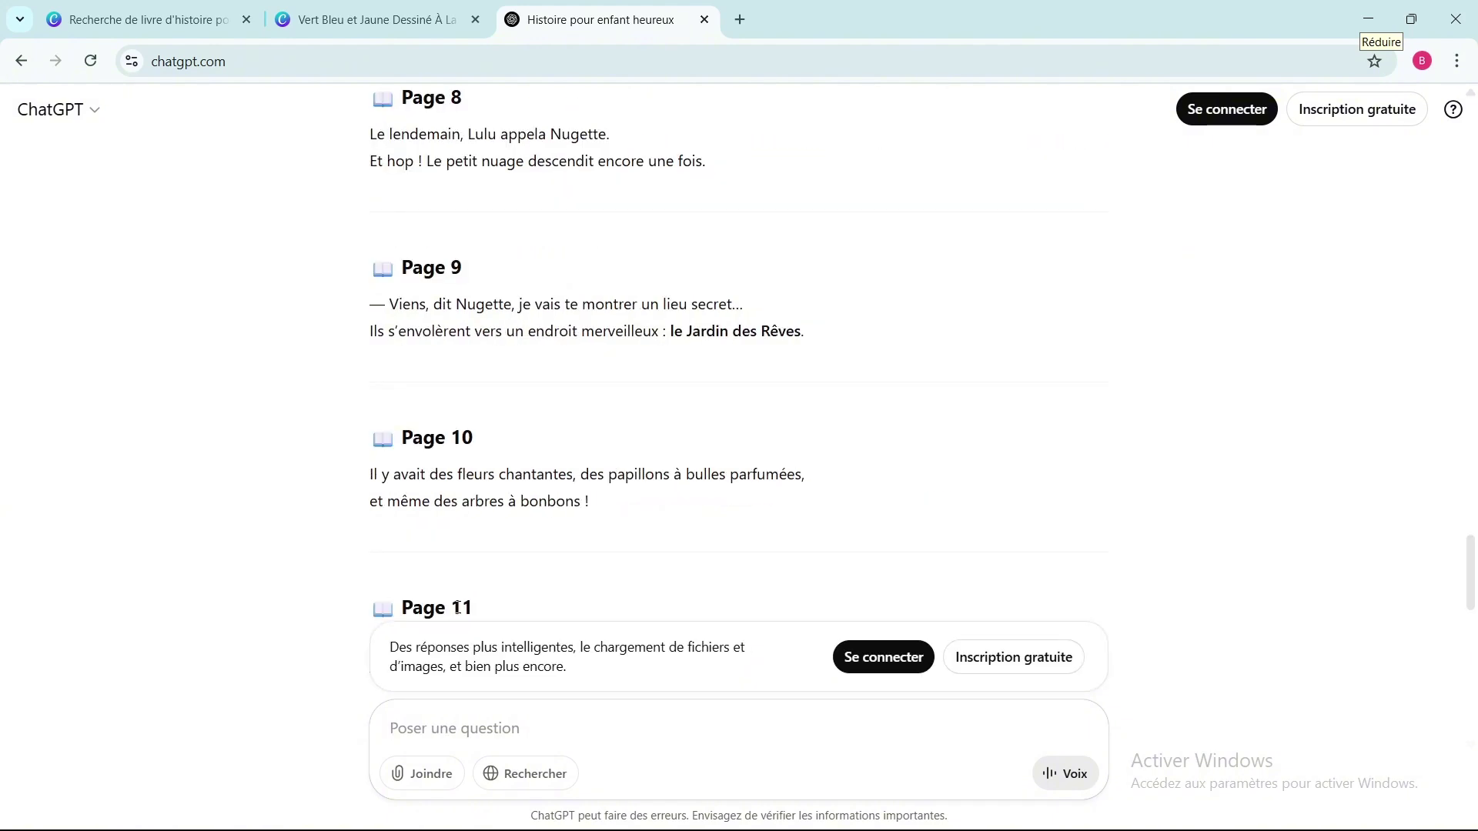
scroll(458, 607, "up", 15)
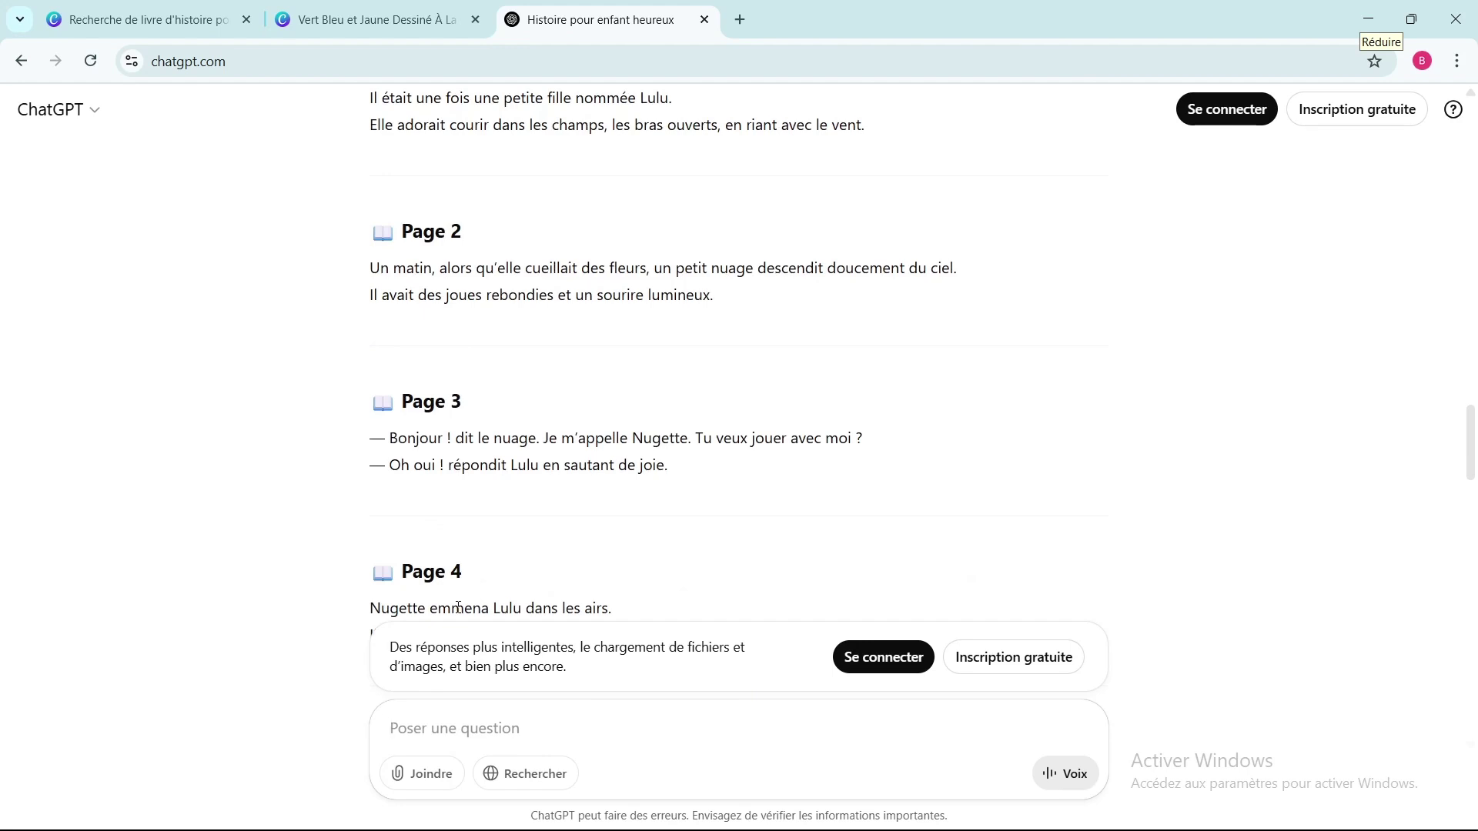
scroll(458, 608, "up", 4)
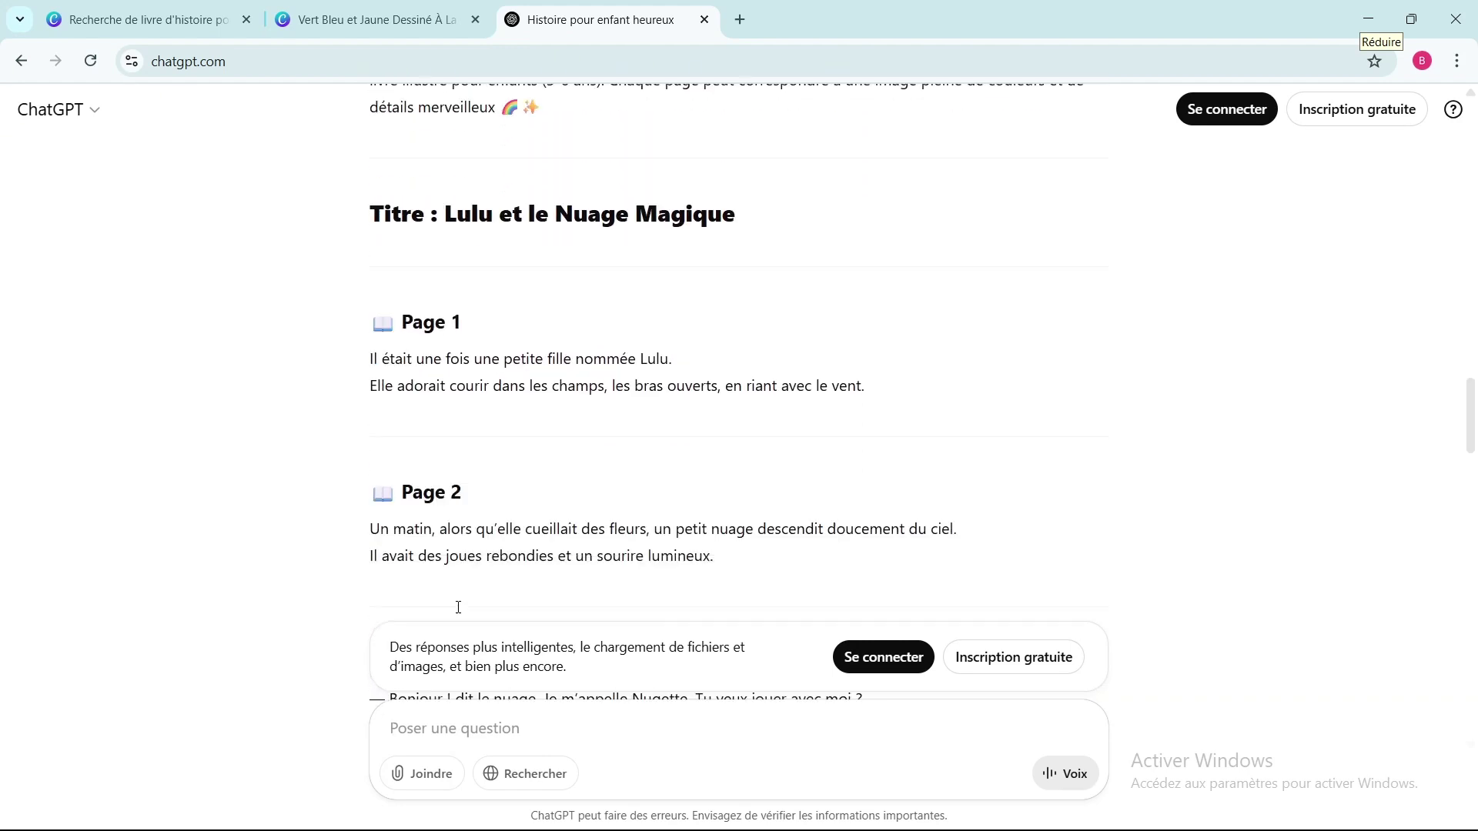
scroll(458, 607, "down", 1)
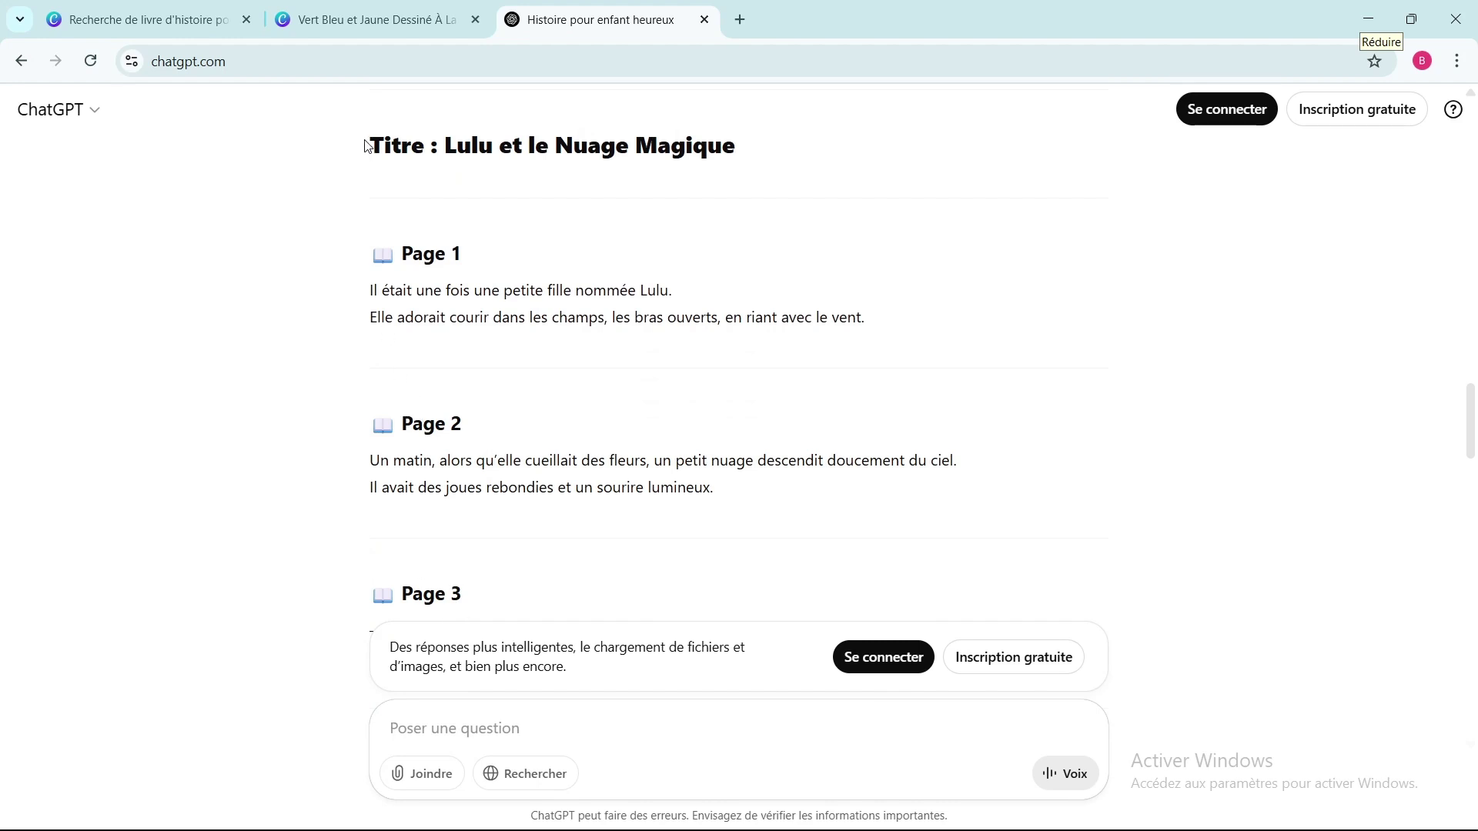
Step: Select the page-by-page story text from the title "Lulu et le Nuage Magique" onward
left_click_drag(358, 142, 867, 710)
scroll(599, 588, "up", 2)
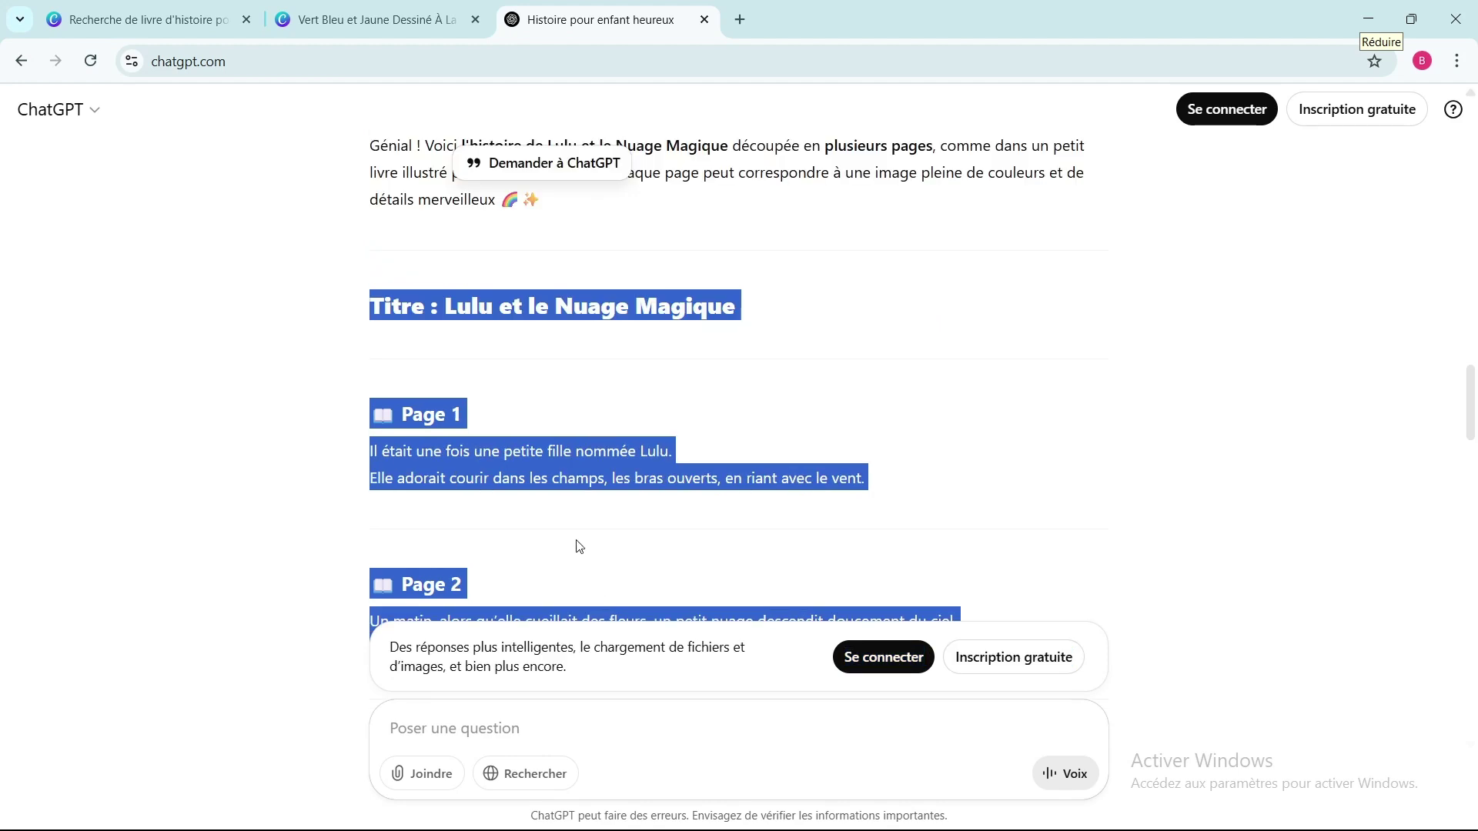
Step: Switch to the Canva storybook design, add a blank page after the back cover and set its background to cream
left_click(380, 24)
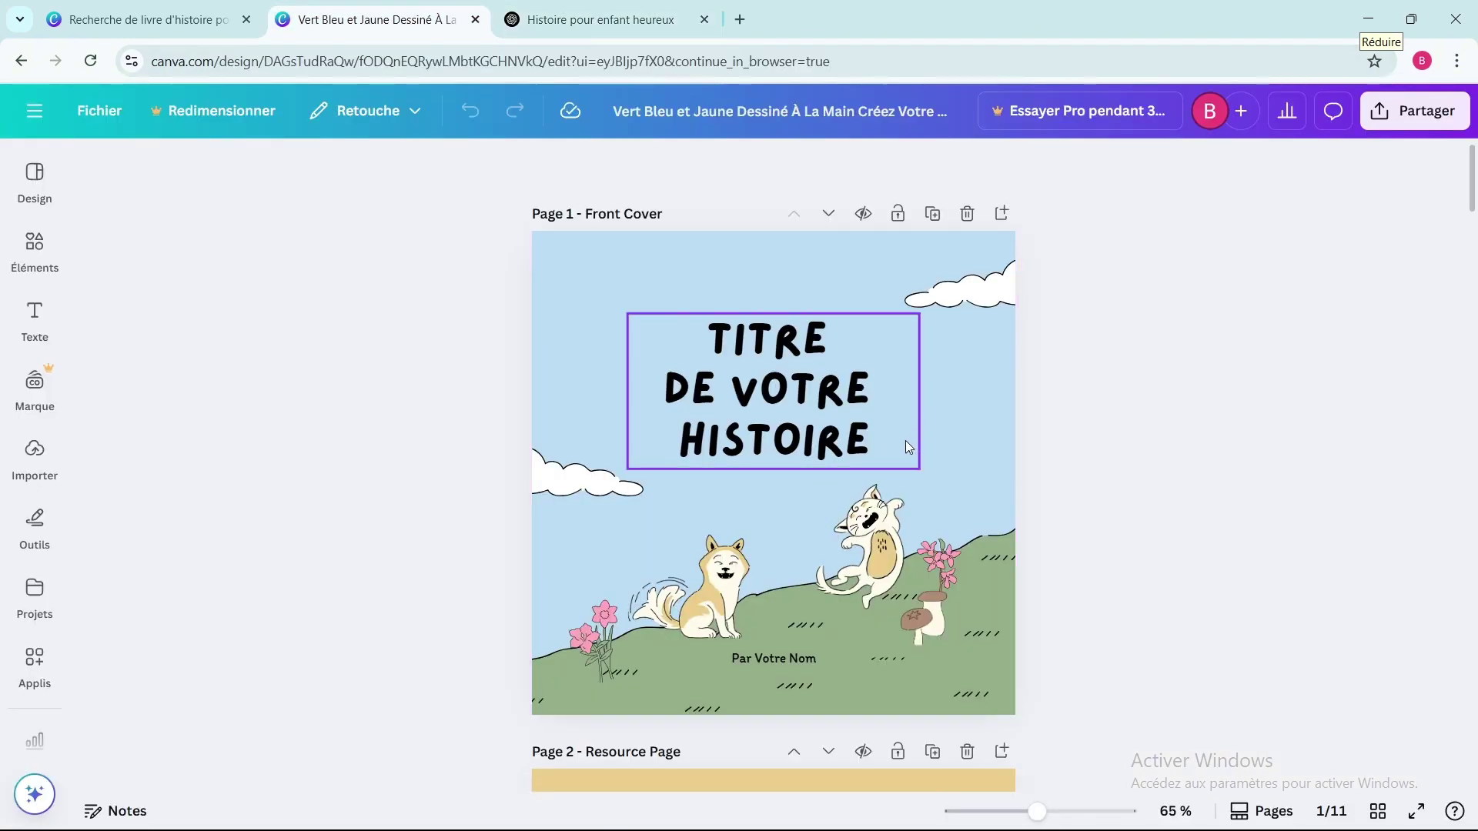
scroll(905, 431, "down", 10)
scroll(901, 433, "down", 15)
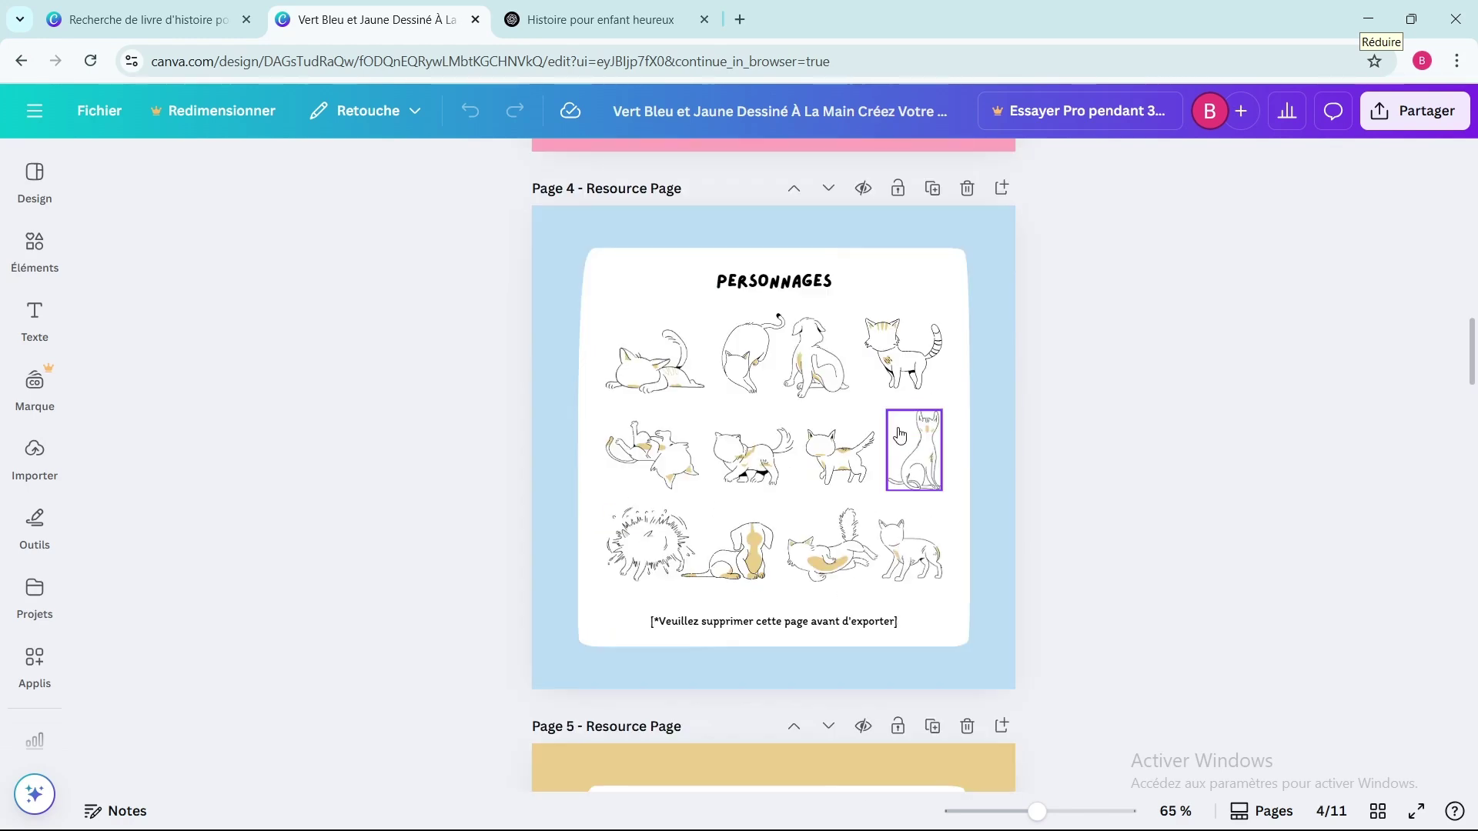
scroll(897, 436, "down", 10)
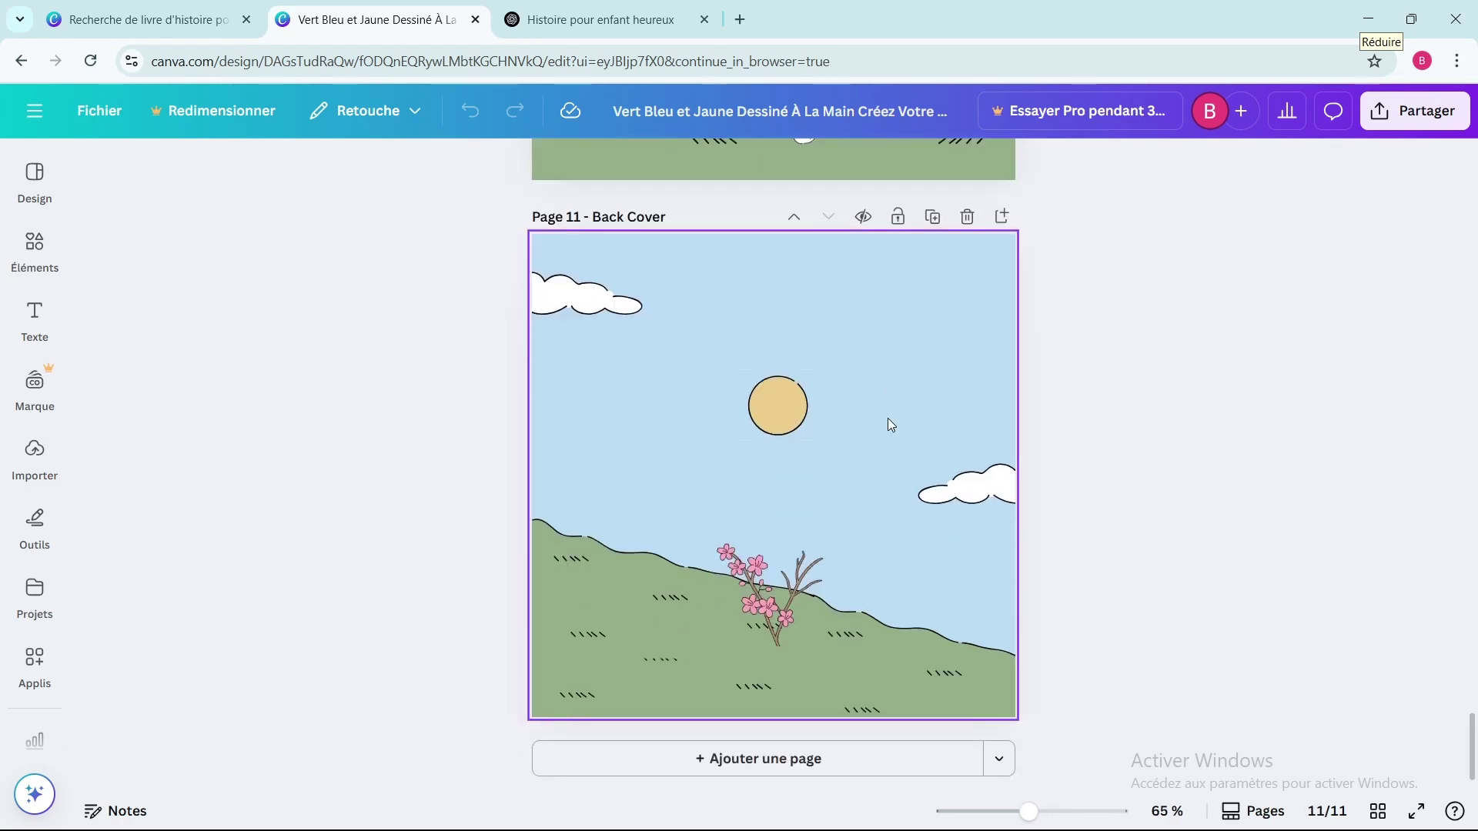
left_click(795, 770)
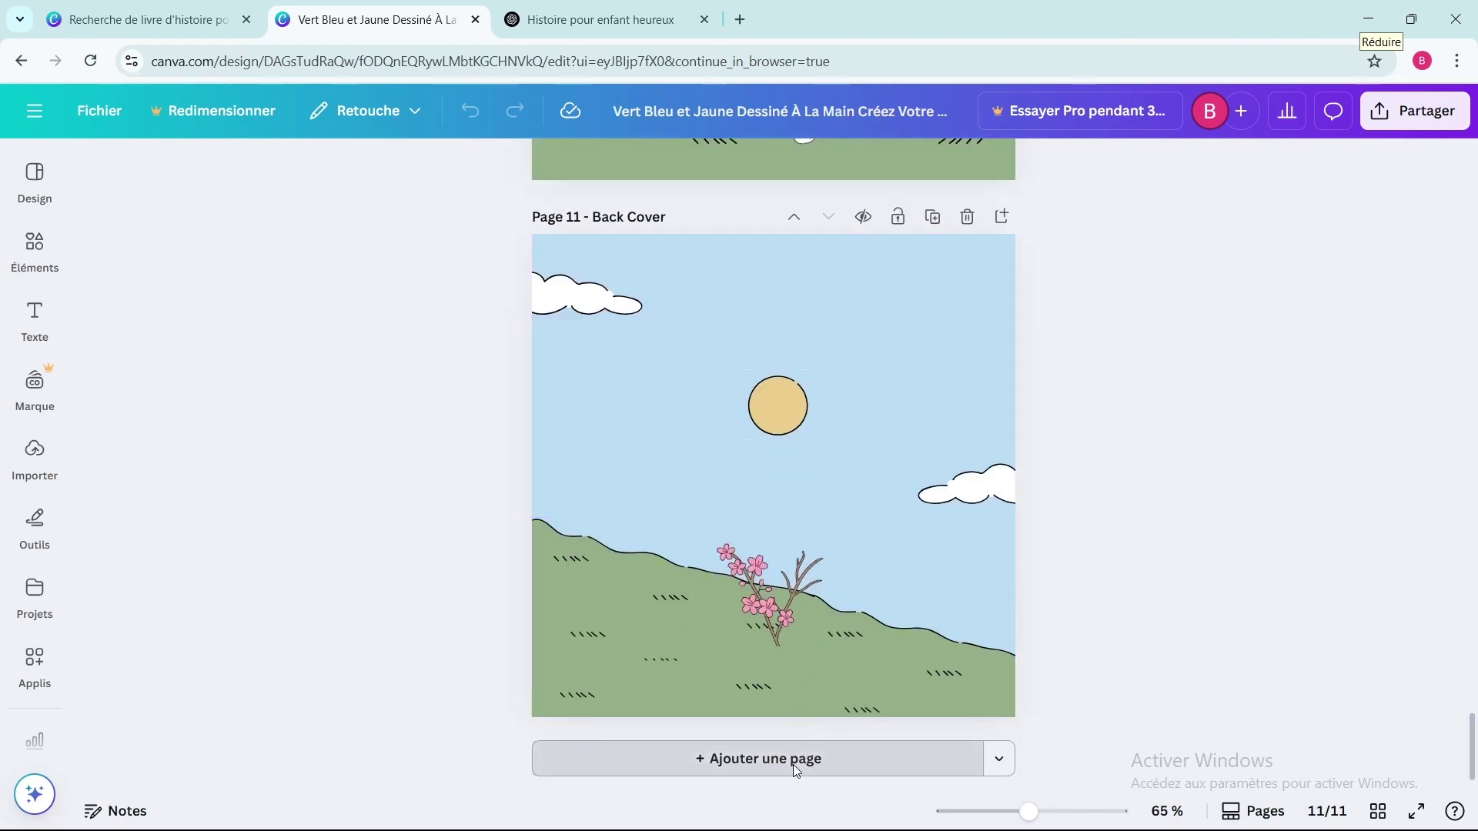
left_click(731, 166)
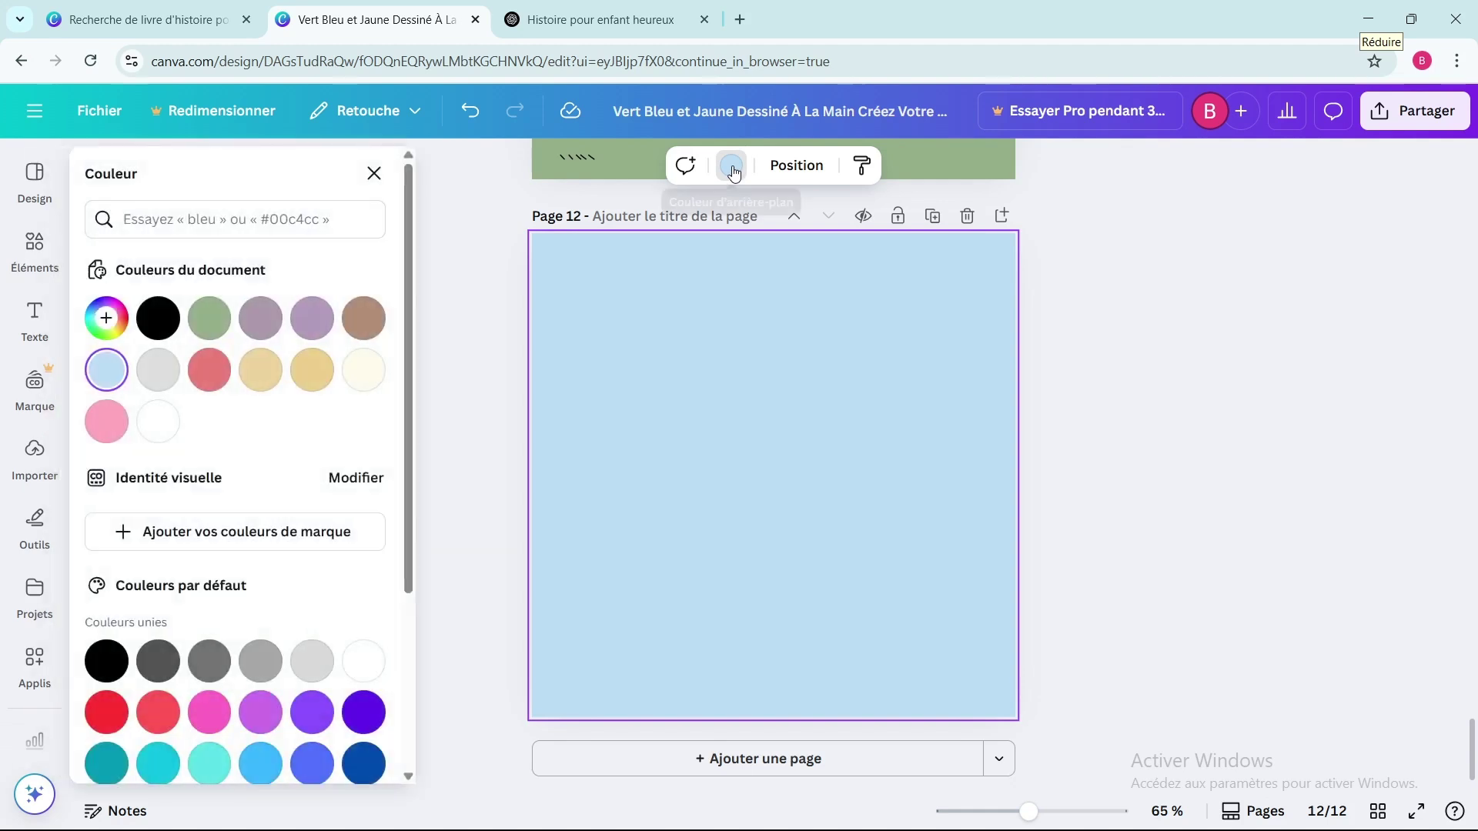
left_click(364, 370)
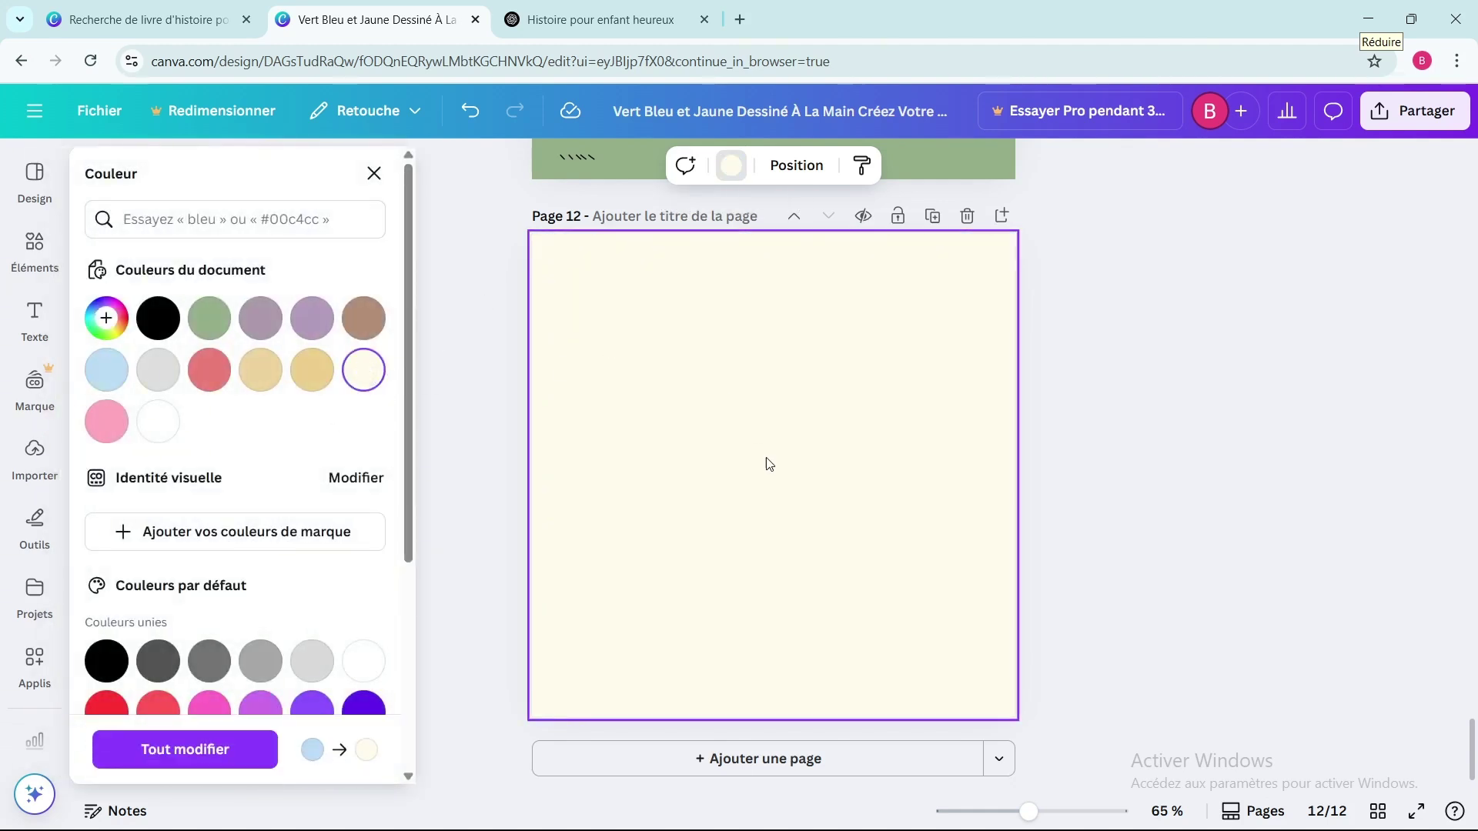
Step: Paste the copied story text onto the new cream page, allowing Canva to access the clipboard
right_click(599, 282)
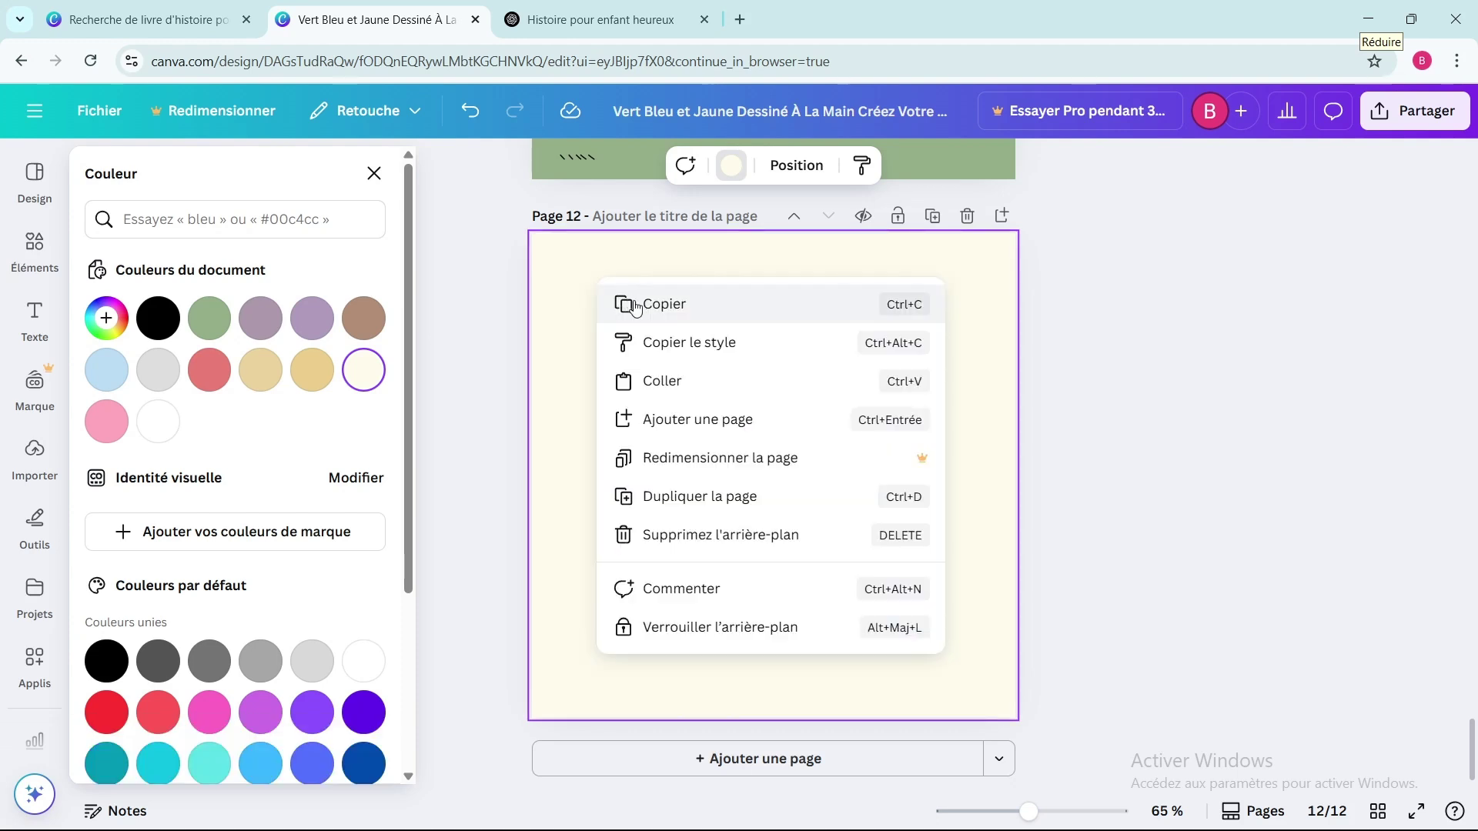
left_click(639, 305)
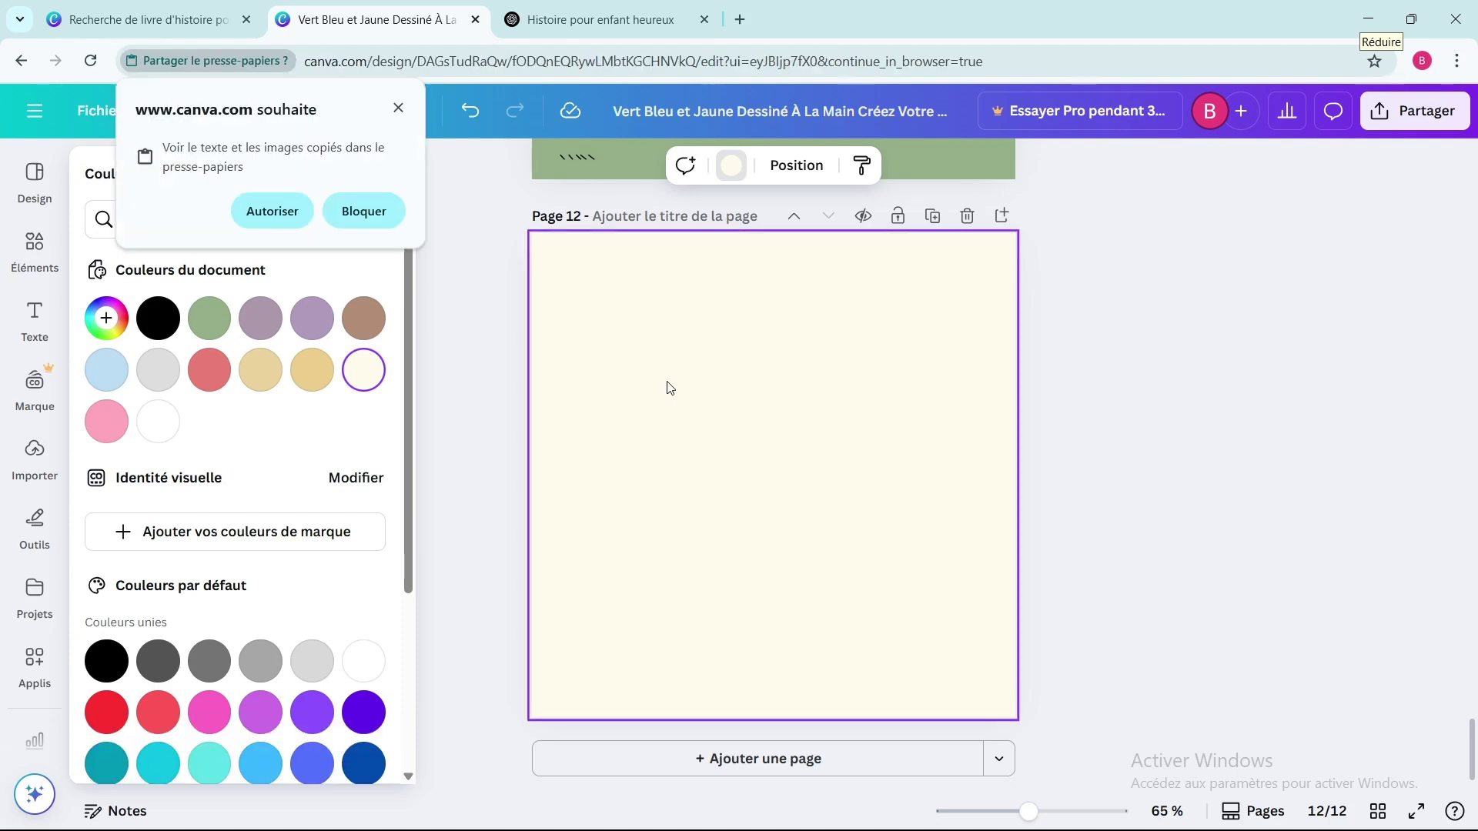
left_click(273, 211)
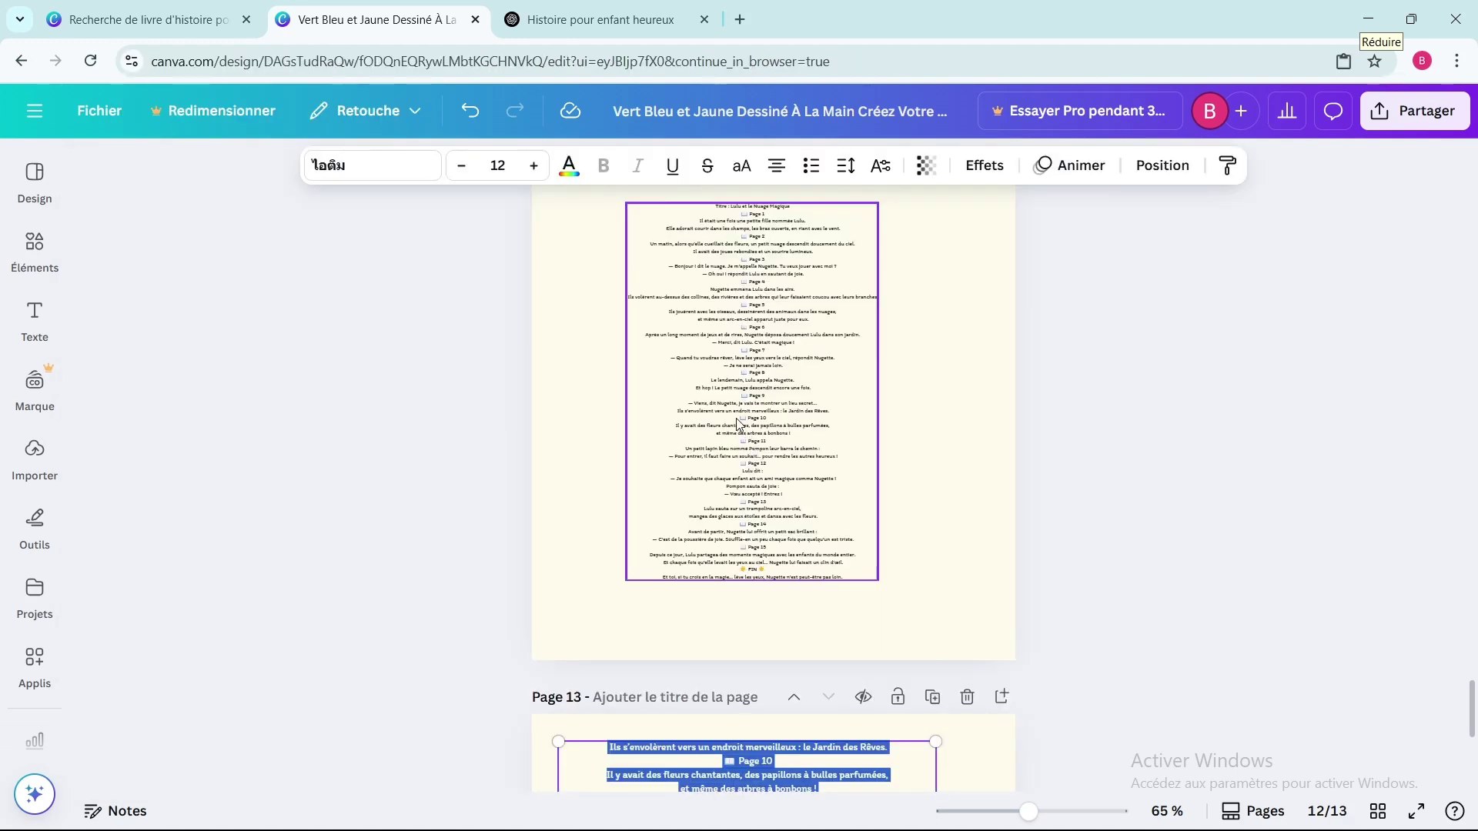
Step: Enlarge page 13's story text box to the full page width and delete its first line about the Jardin des Rêves
scroll(902, 362, "down", 5)
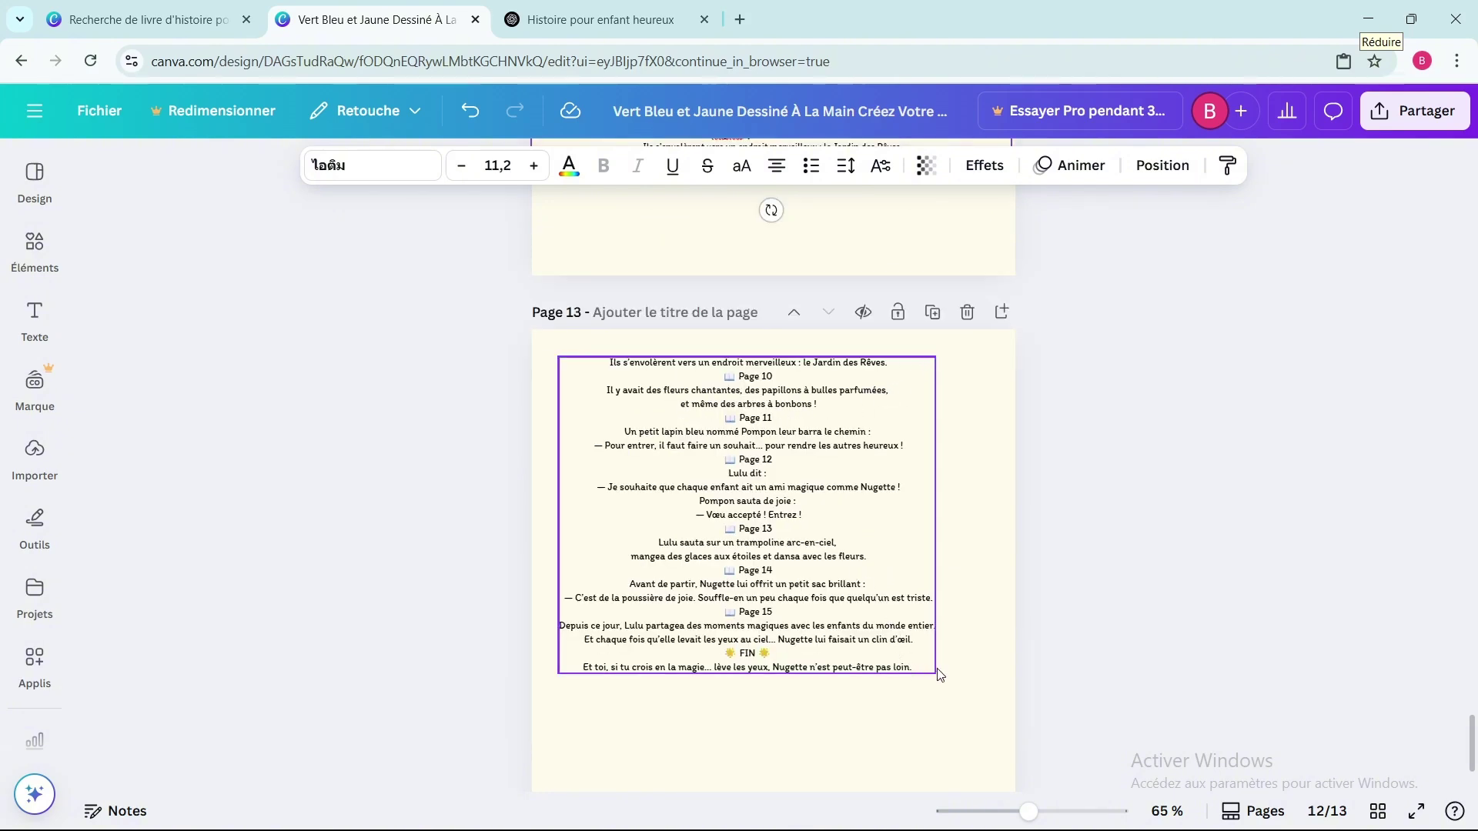
left_click_drag(936, 672, 1030, 709)
left_click_drag(558, 356, 532, 336)
scroll(616, 539, "down", 1)
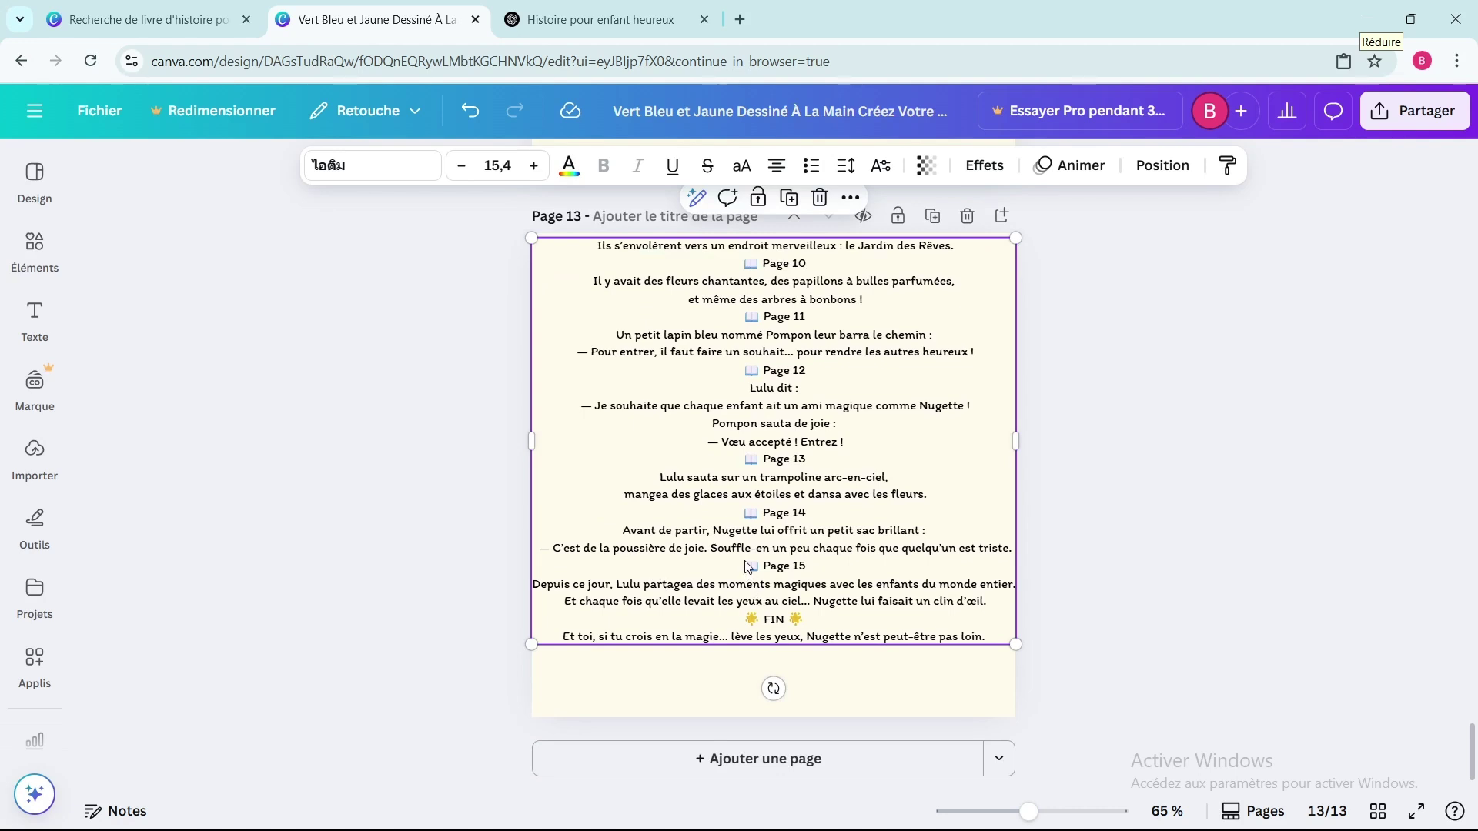
triple_click(920, 246)
key("BackSpace")
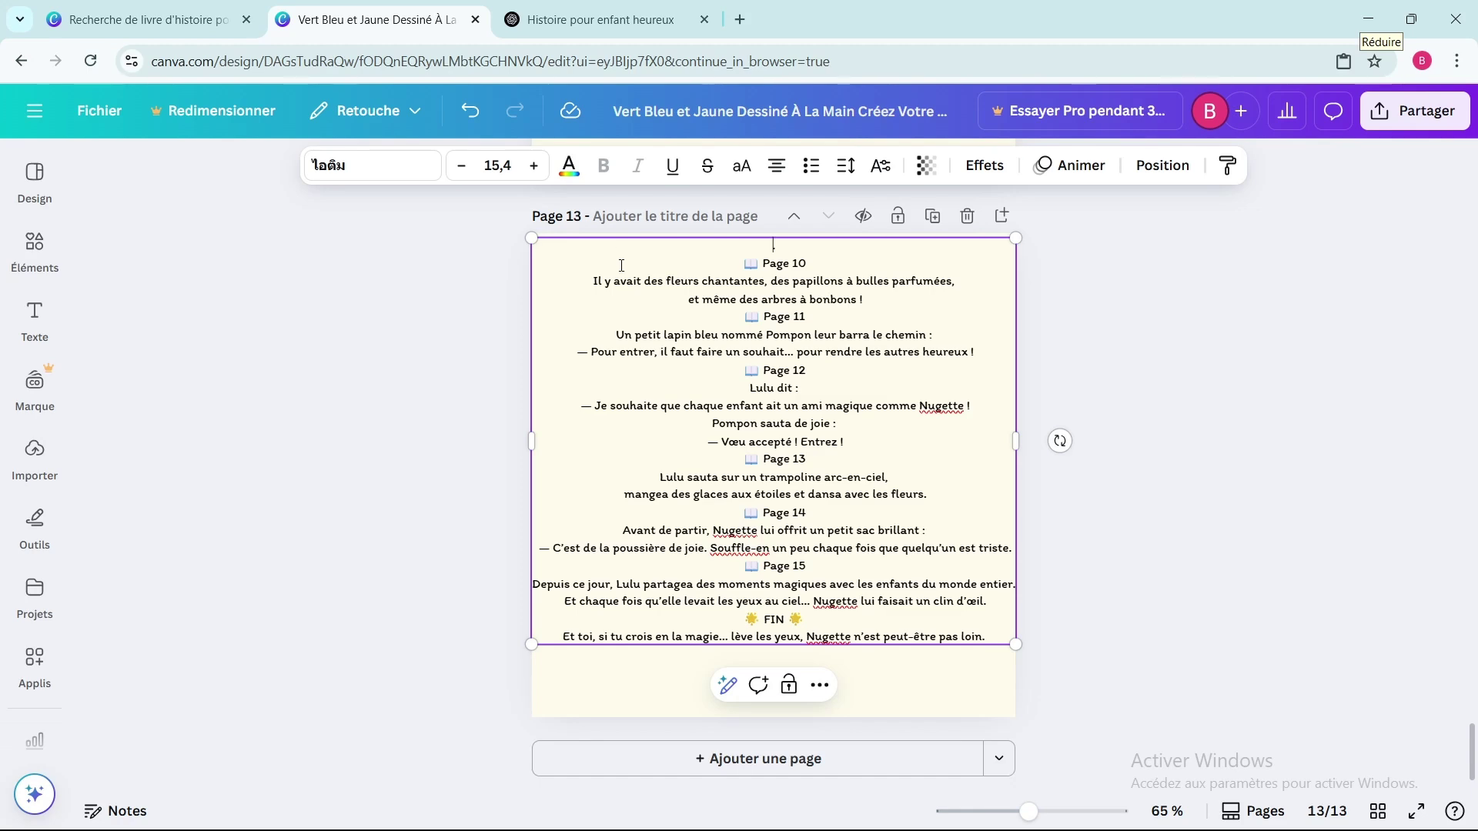
Step: Copy the title line from page 12's story text and use it to rename page 1 "Titre : Lulu et le Nuage Magique"
scroll(631, 289, "up", 7)
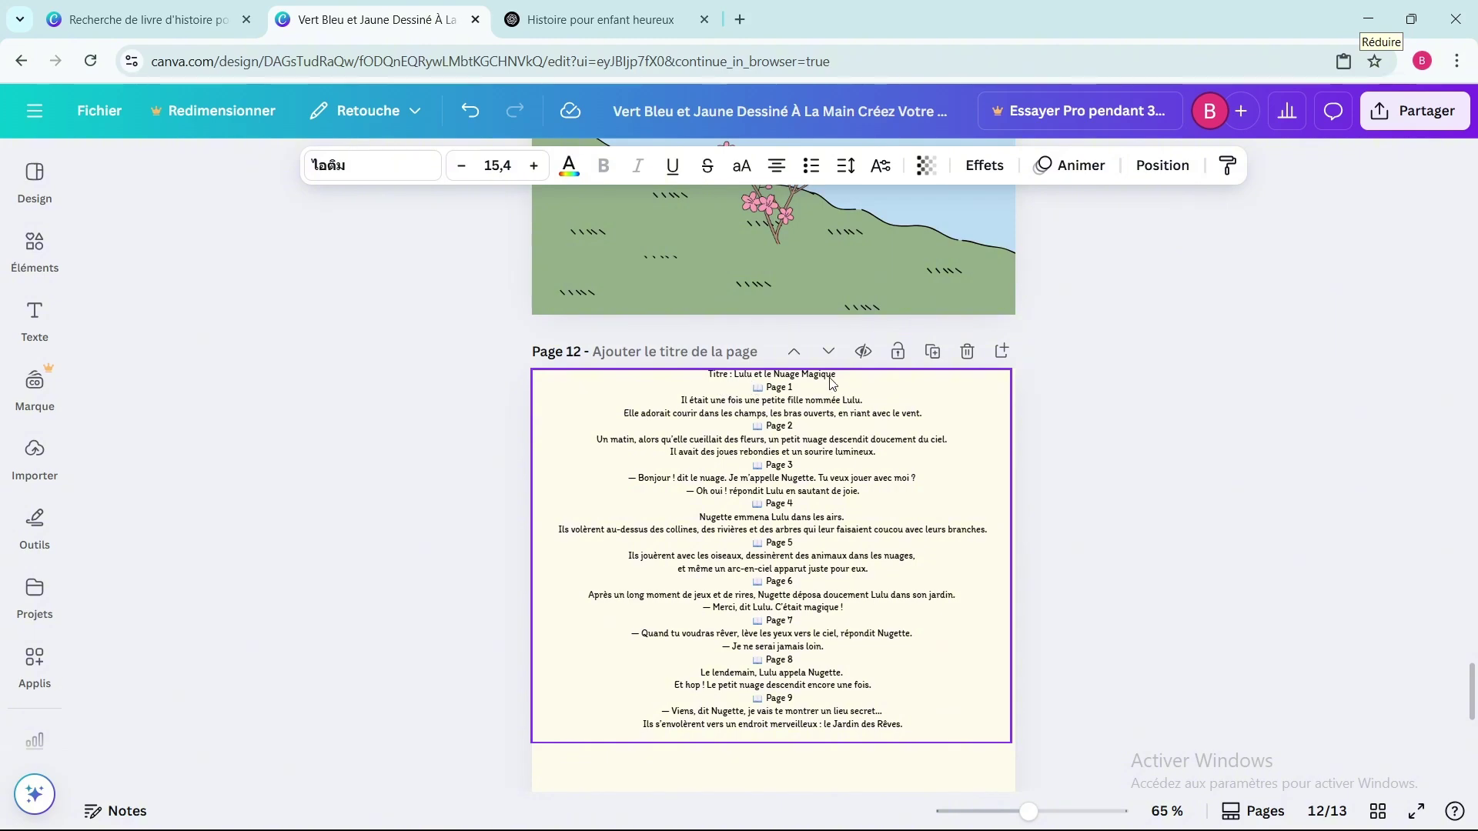
left_click_drag(841, 377, 702, 374)
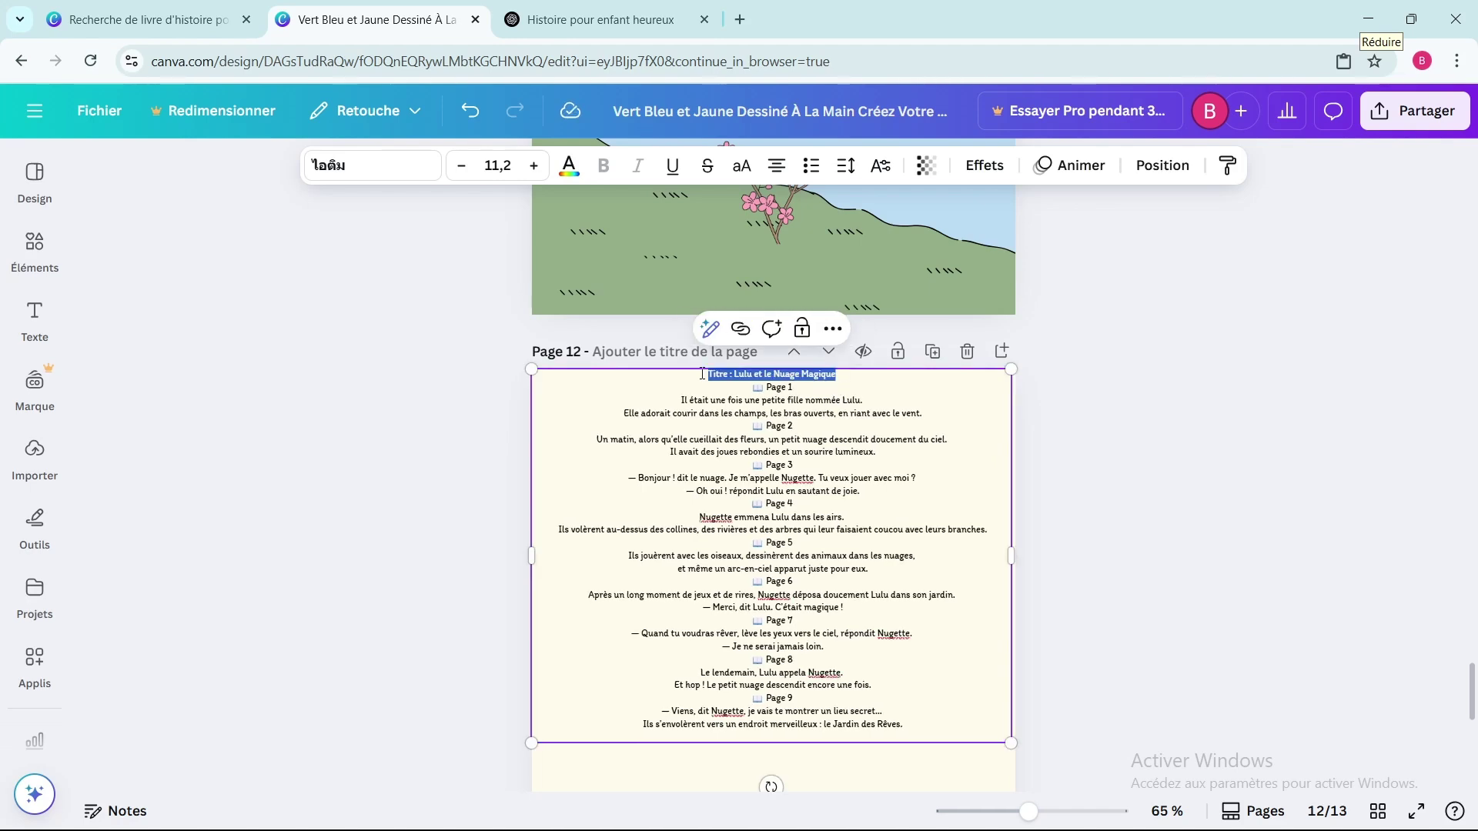
scroll(1042, 371, "up", 20)
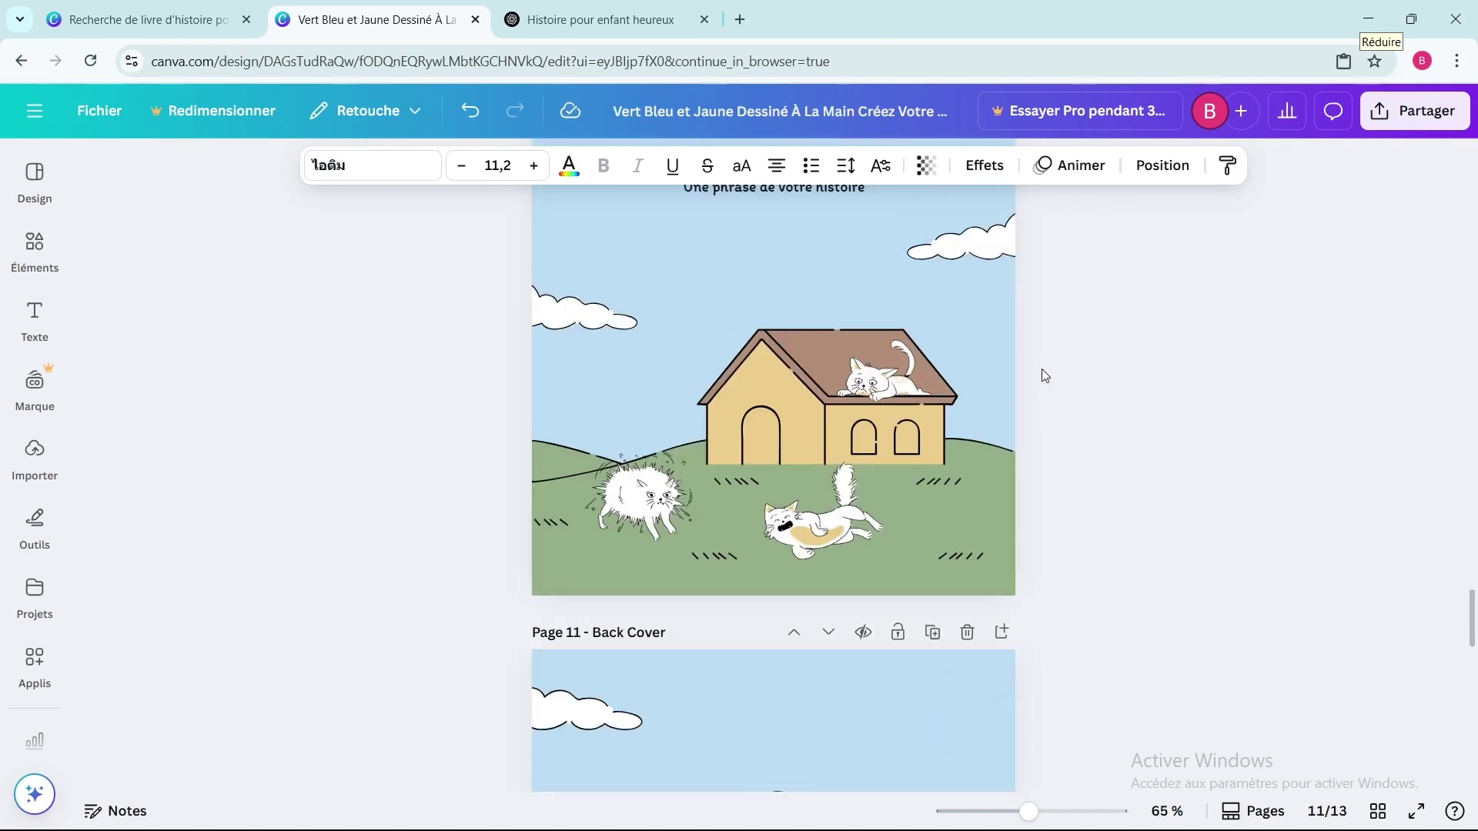
scroll(1041, 368, "up", 20)
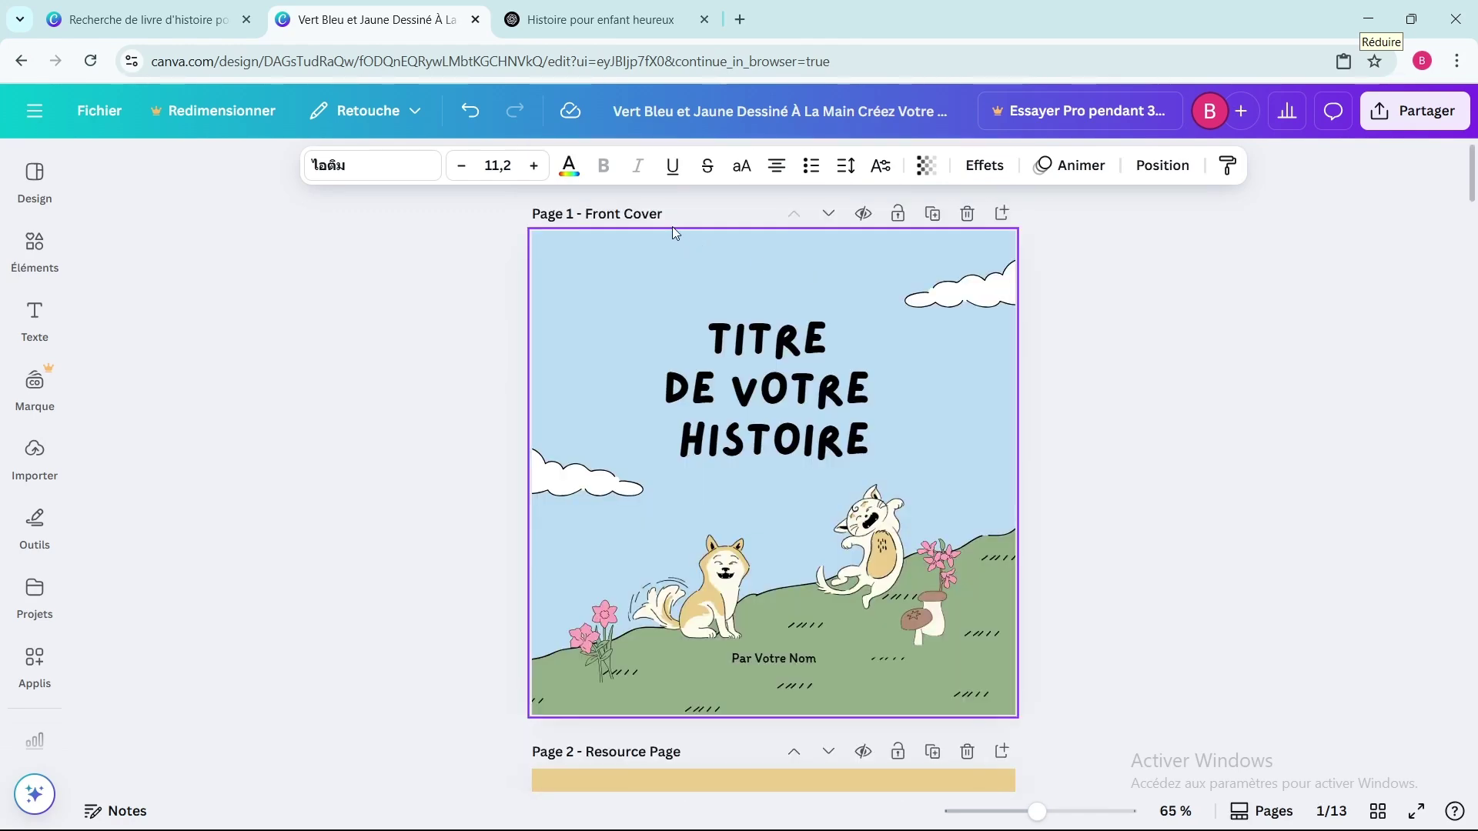
left_click_drag(664, 215, 587, 222)
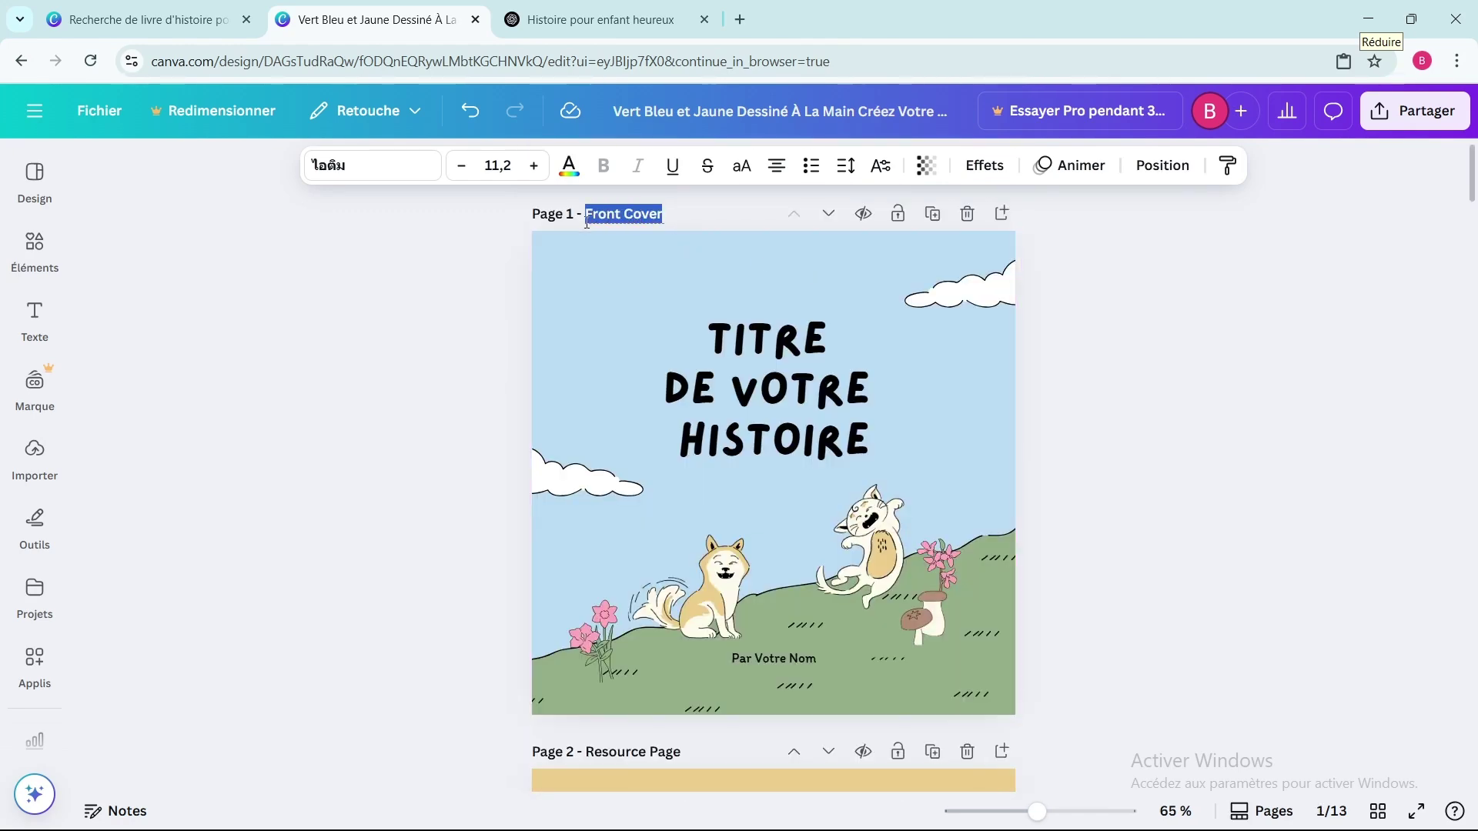
type("re : Lulu et le Nuage Magique")
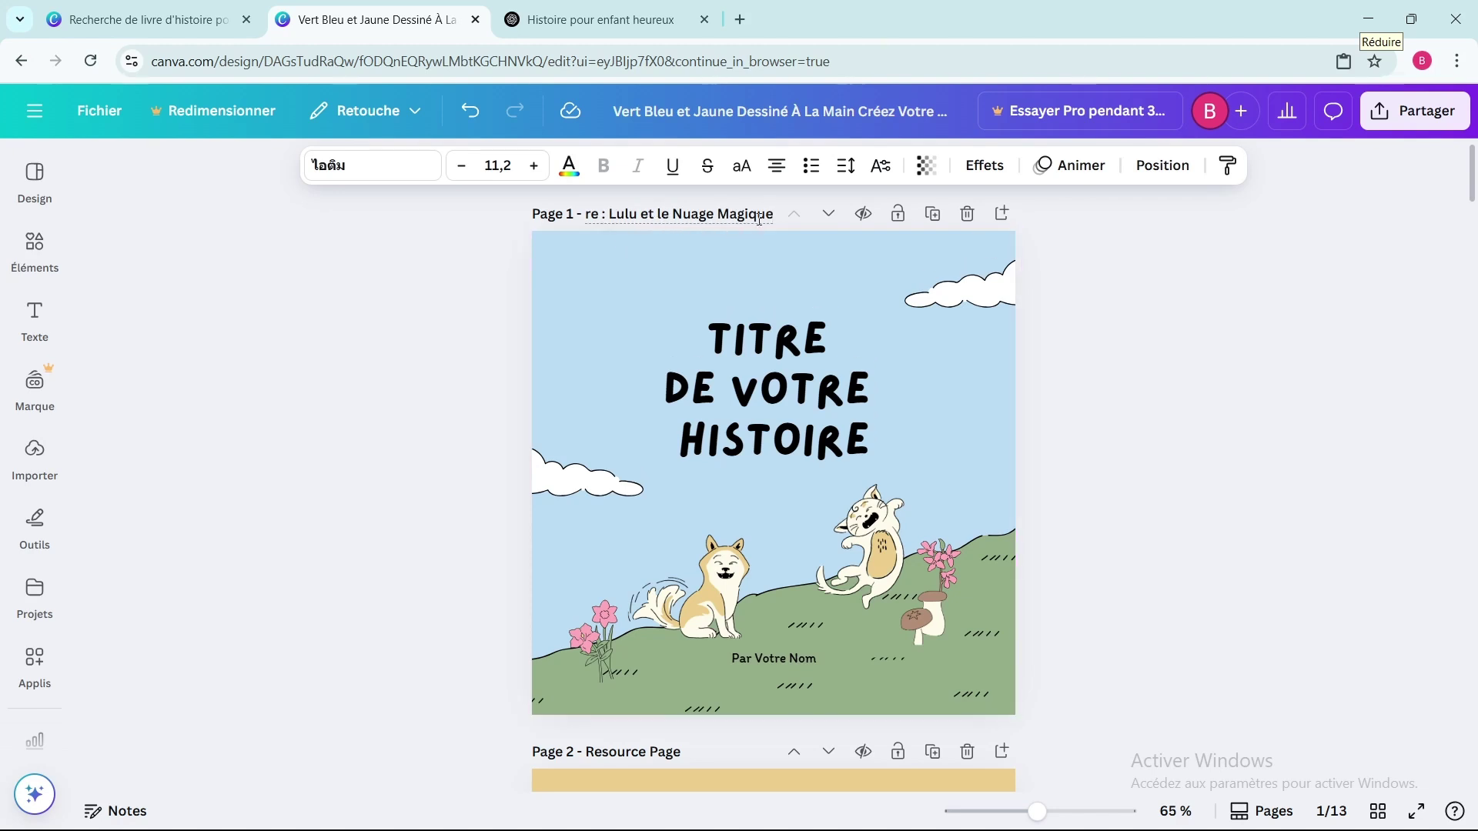
Step: Set the title line in page 12's story text to the Lazydog font at size 13,2
left_click_drag(758, 210, 609, 214)
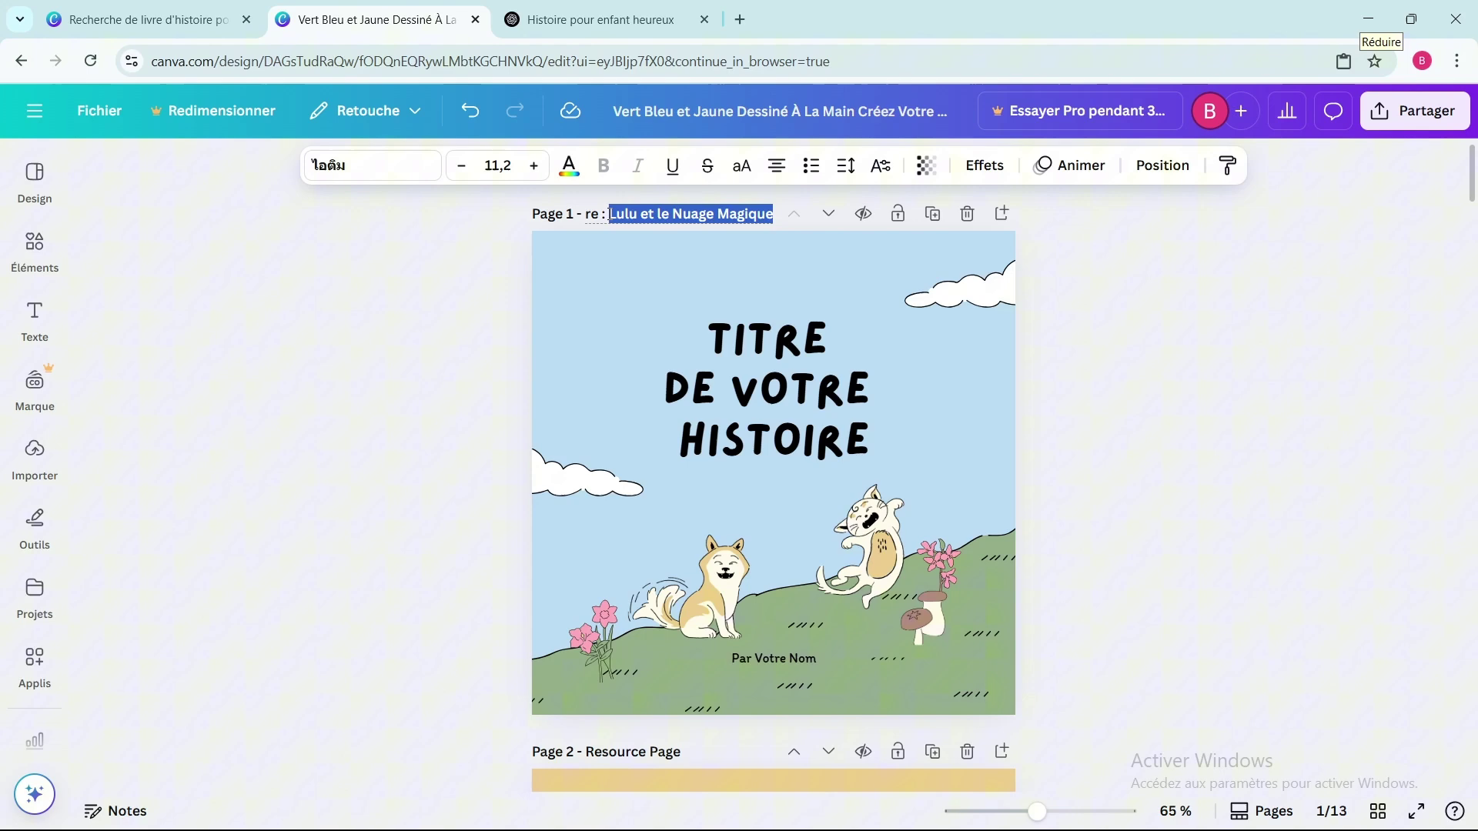
left_click(412, 175)
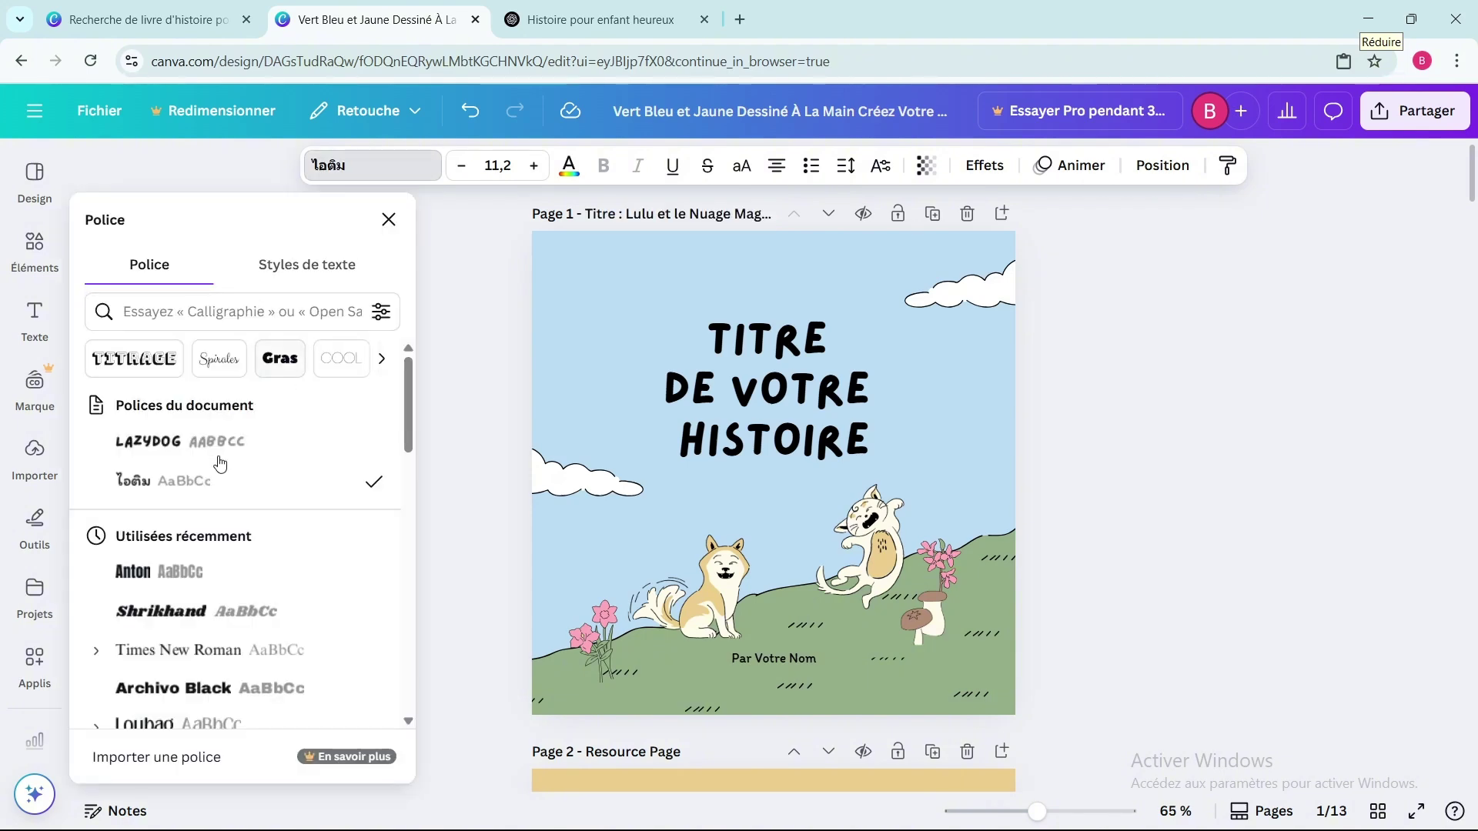
left_click(151, 448)
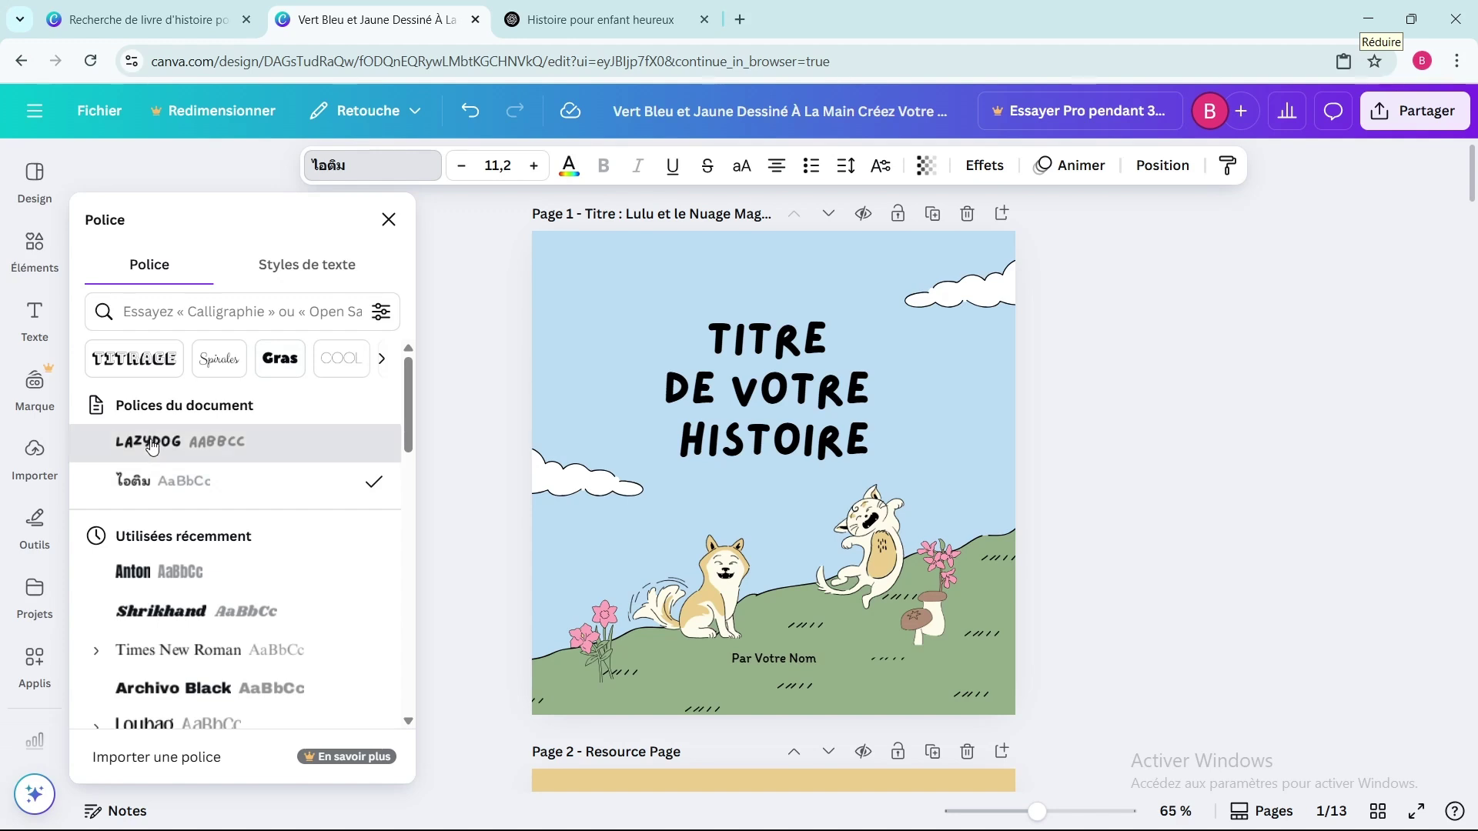
left_click(534, 166)
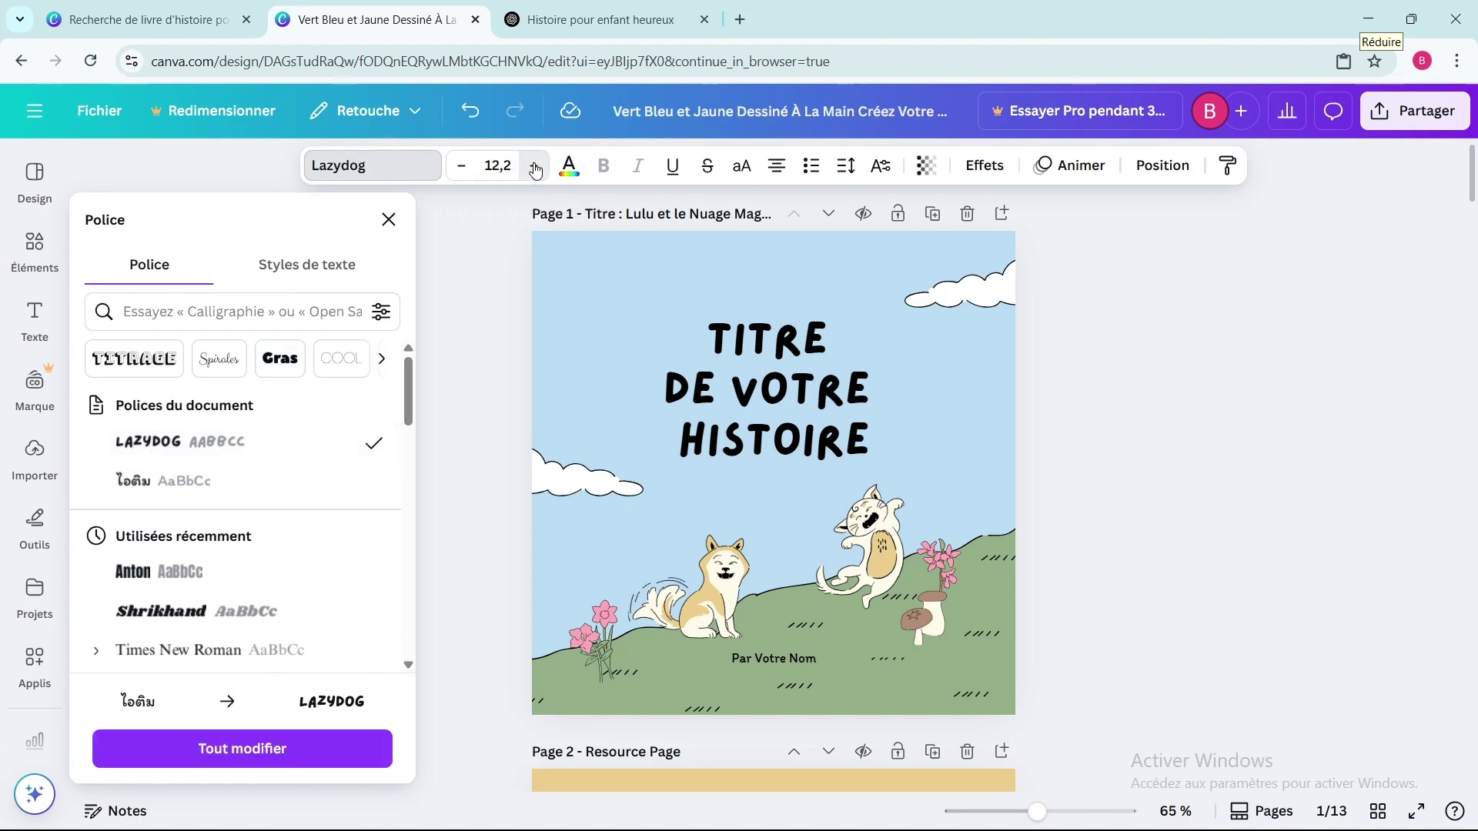
left_click(534, 167)
Step: Move the cover's title box slightly up and left and replace its text with "TITRE : LULU ET LE NUAGE MAGIQUE"
left_click(773, 216)
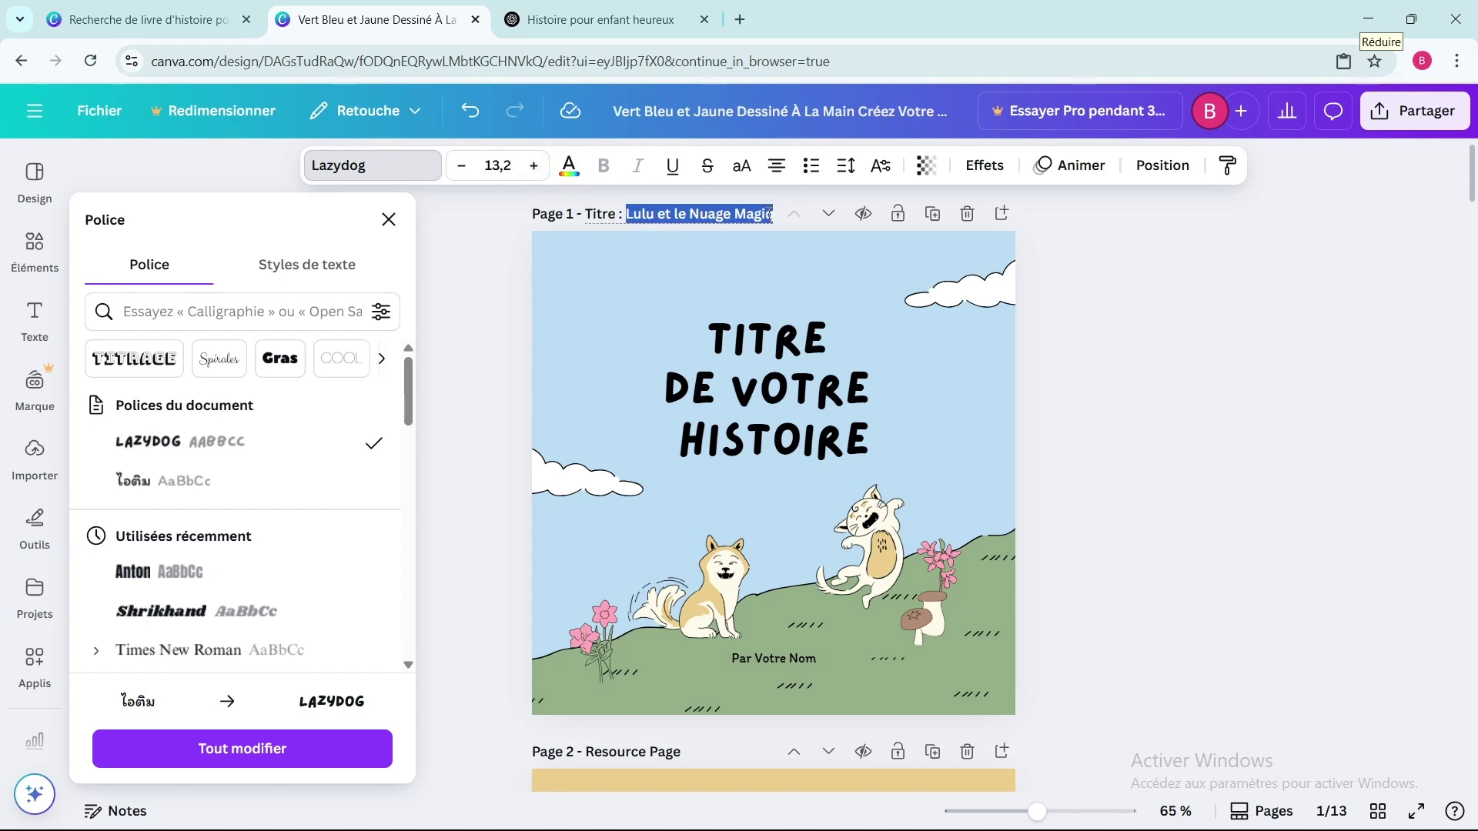
left_click(756, 215)
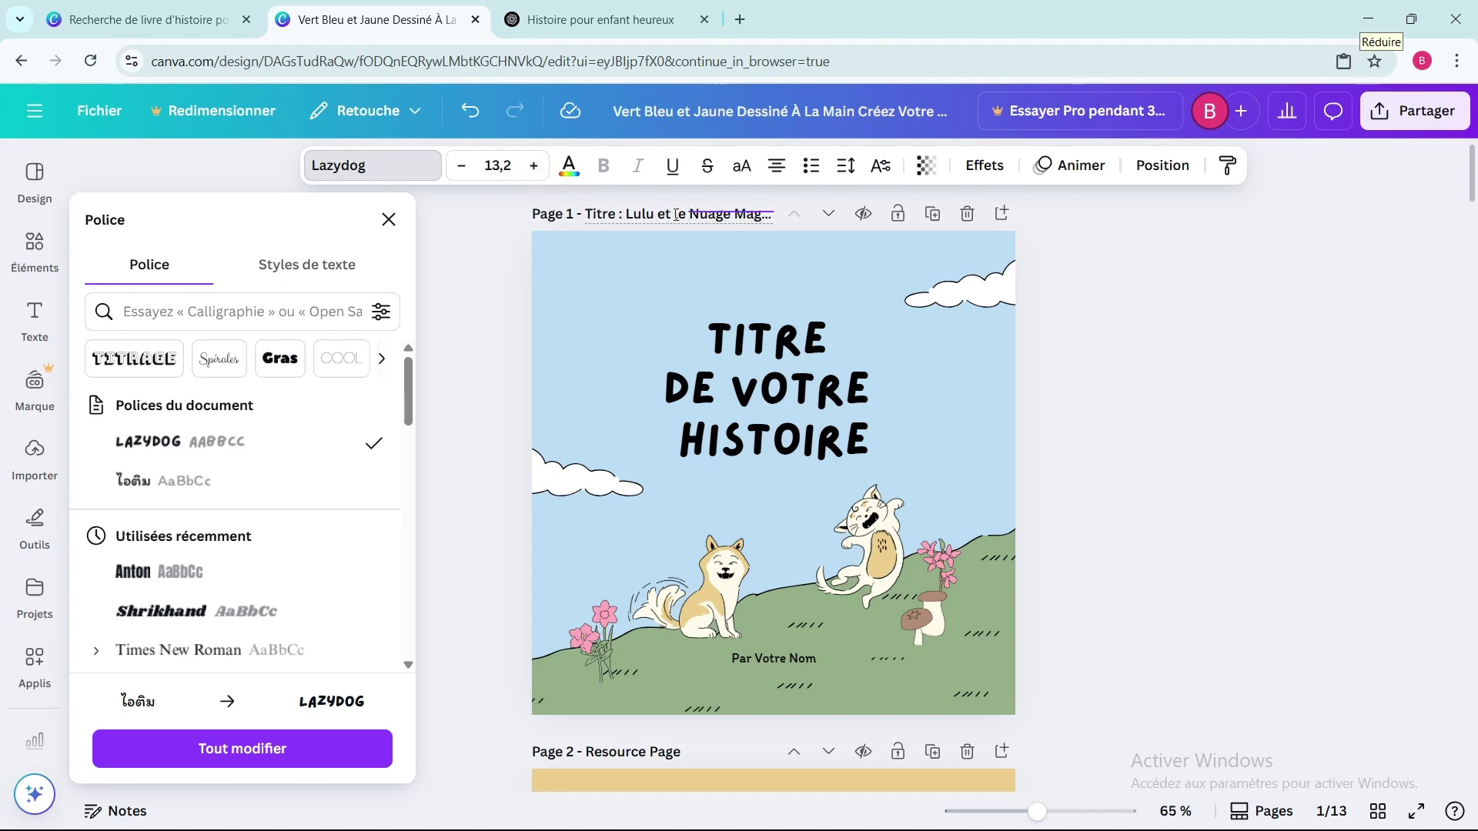
left_click_drag(676, 215, 626, 215)
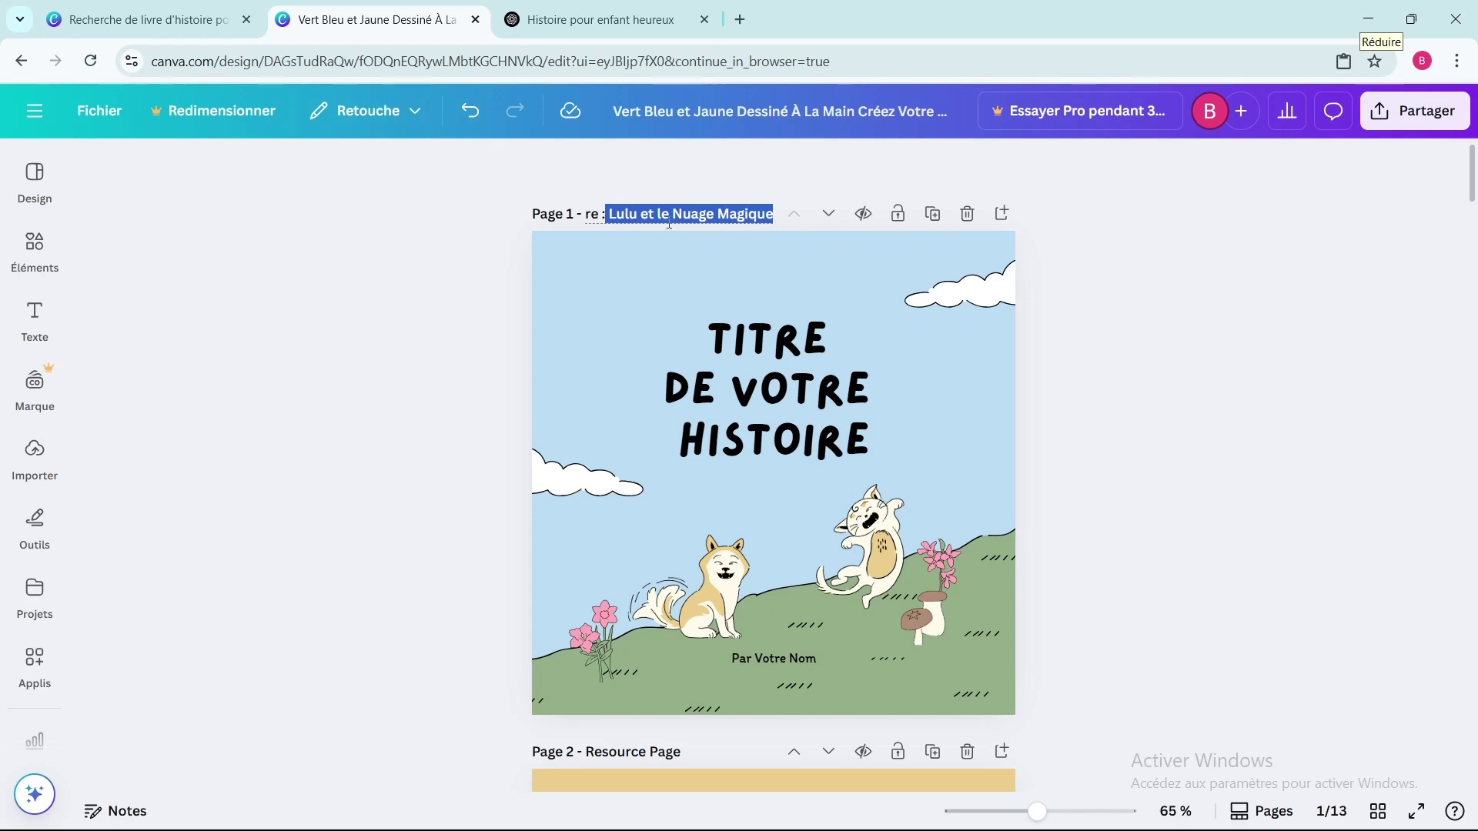
scroll(810, 377, "down", 4)
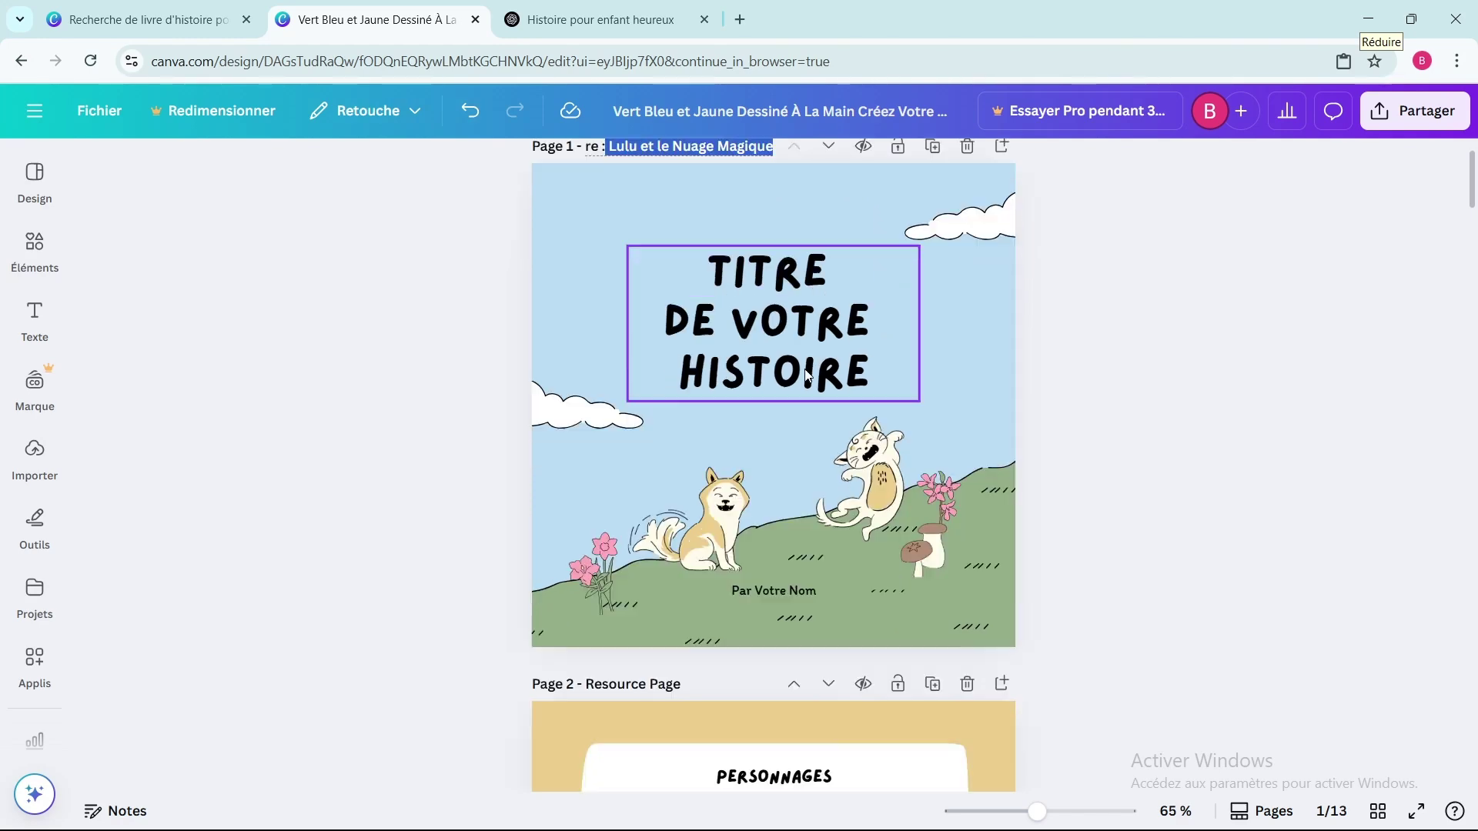
scroll(803, 366, "up", 4)
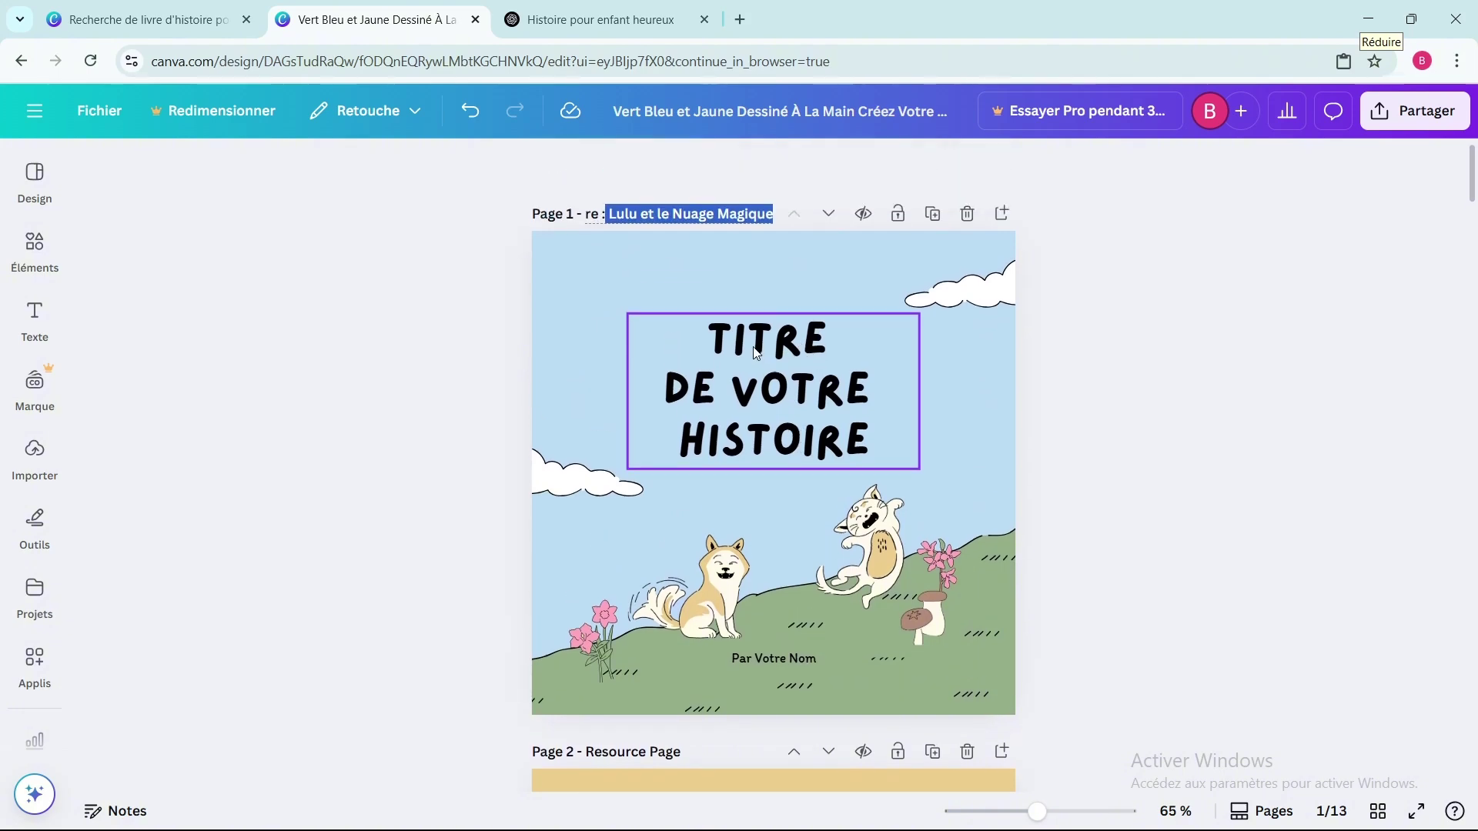
left_click(818, 350)
left_click_drag(819, 351, 793, 291)
left_click(825, 294)
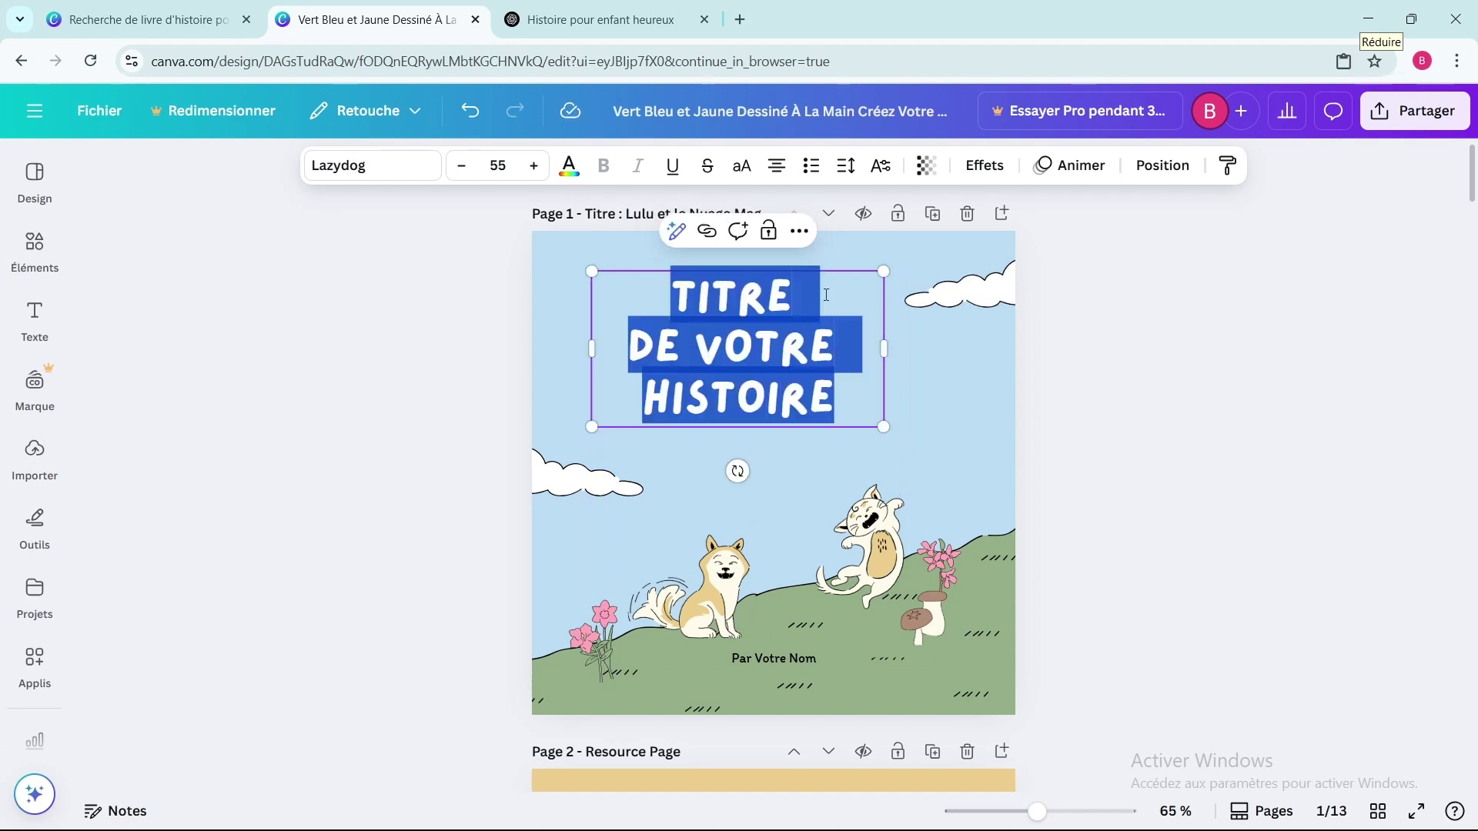
type("TITRE : LULU ET LE NUAGE MAGIQUE")
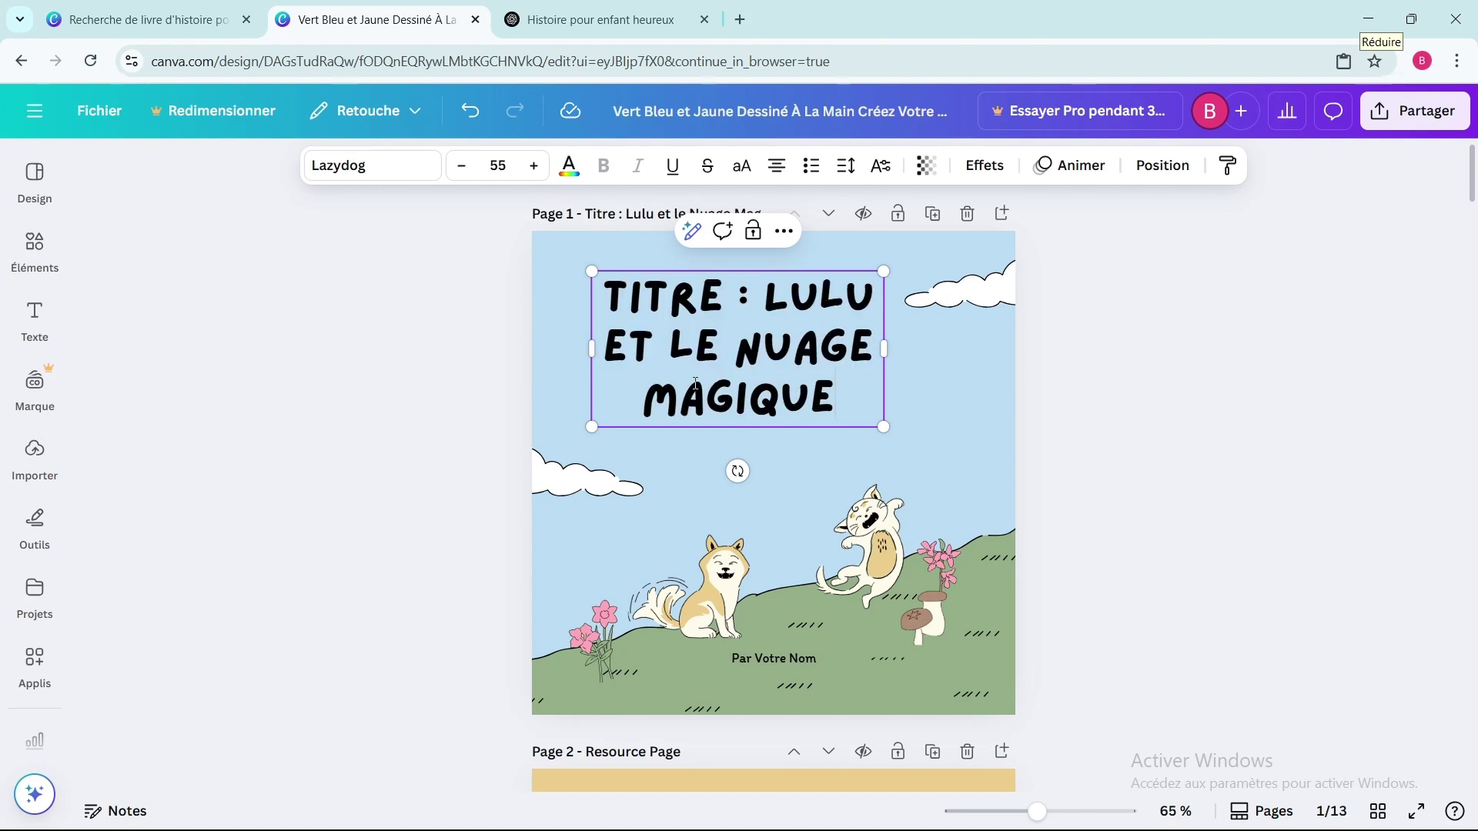
Step: Copy the two story lines under "Page 2" in page 12's story text, from "Un matin" to "un sourire lumineux"
scroll(713, 422, "down", 6)
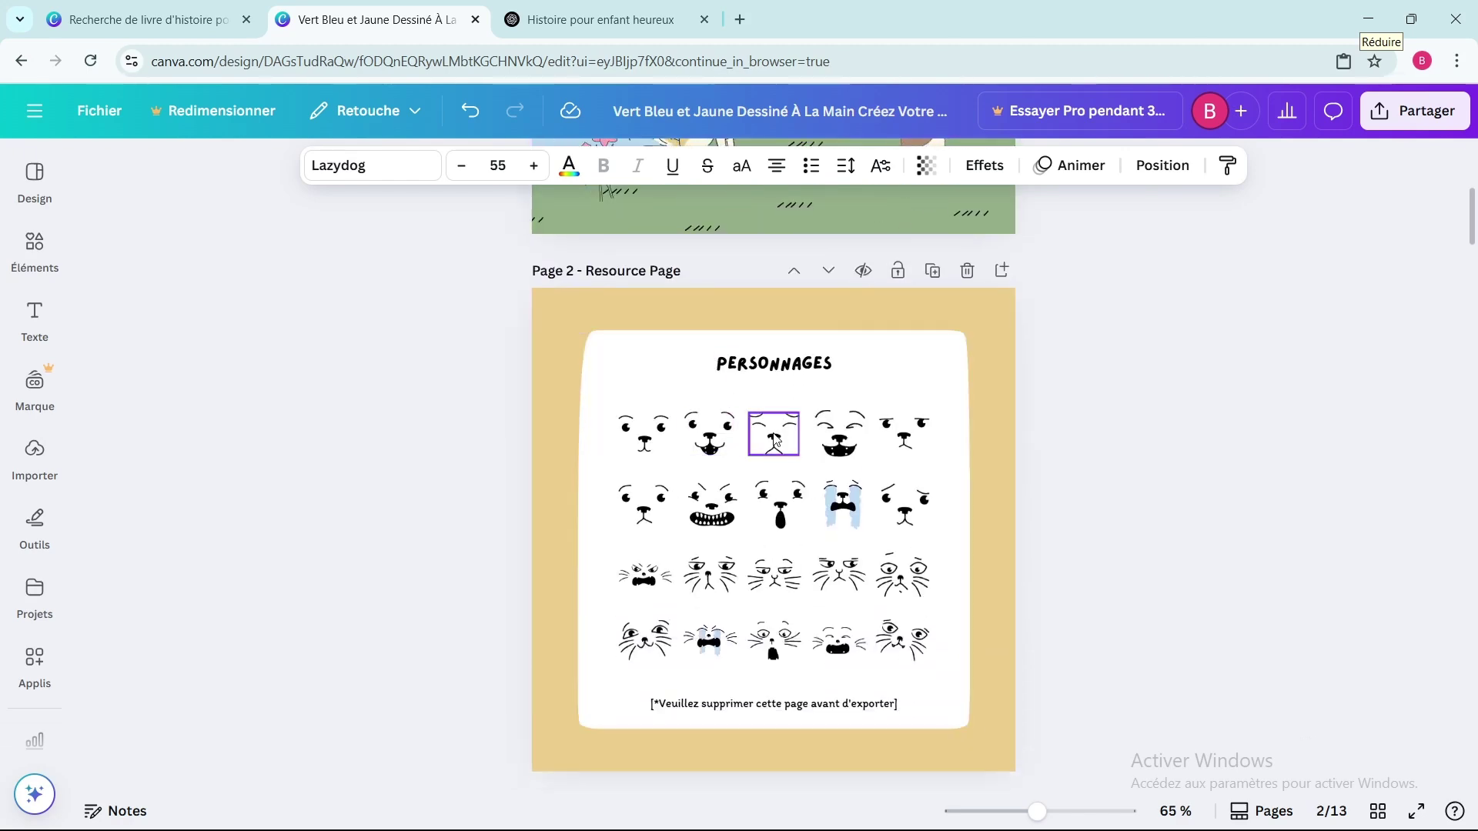
scroll(1036, 425, "down", 20)
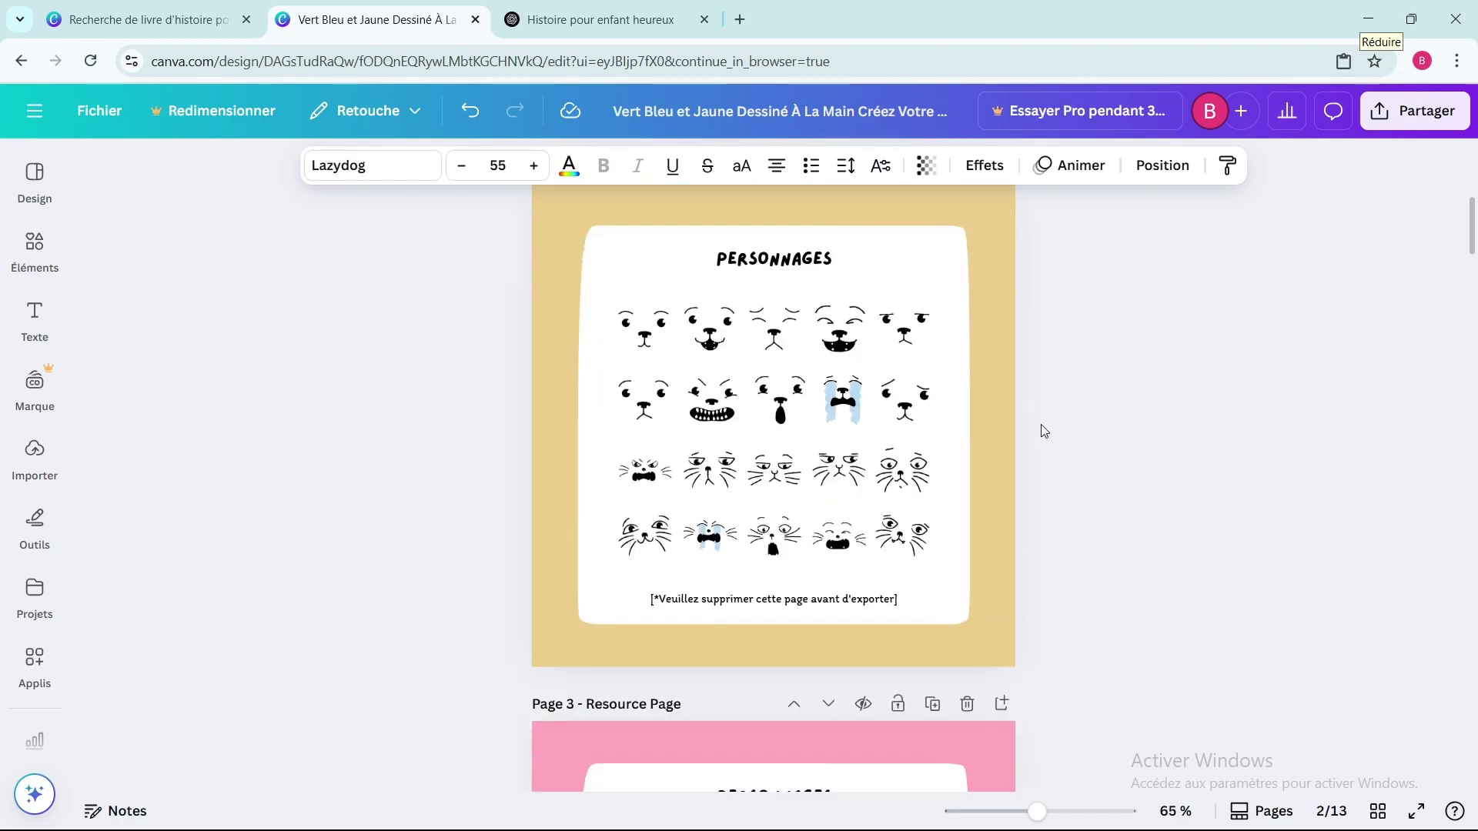
scroll(1037, 438, "down", 18)
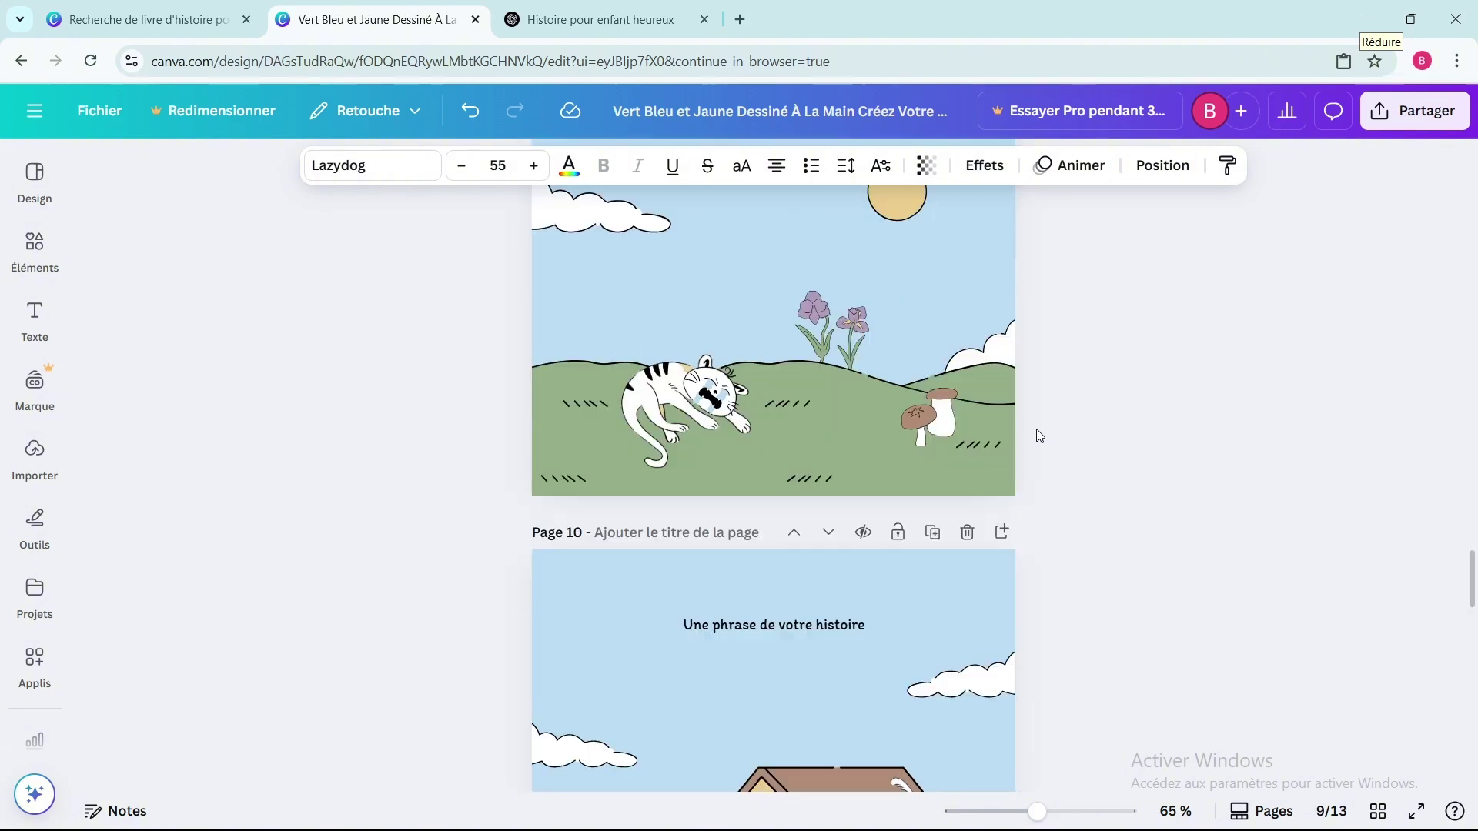
scroll(1035, 439, "down", 6)
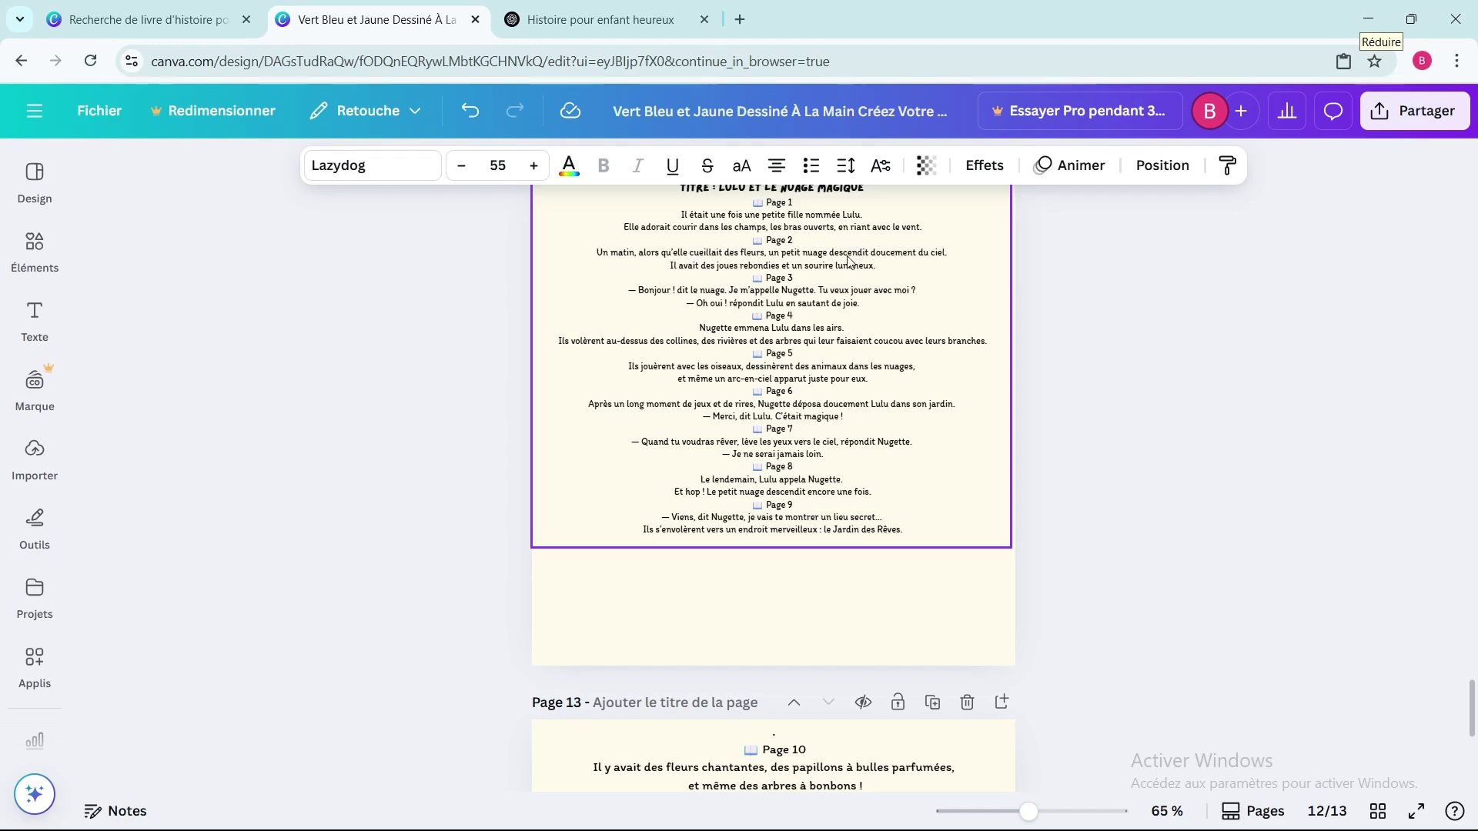
triple_click(880, 272)
key("ctrl+c")
Step: Add a new text box to page 2, the resource page with the animal faces
scroll(1076, 243, "up", 20)
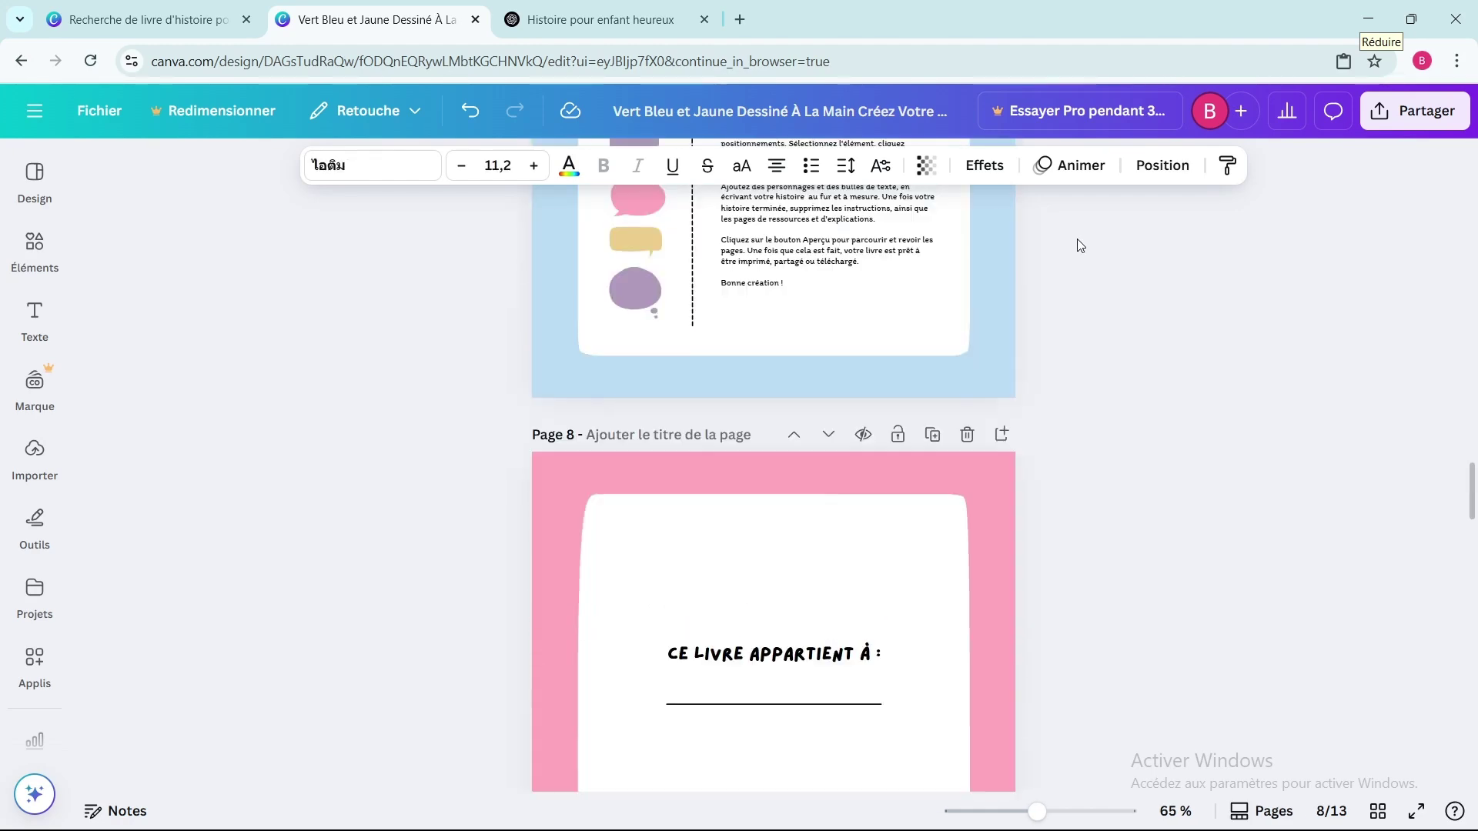
scroll(1076, 237, "up", 20)
scroll(1077, 237, "down", 4)
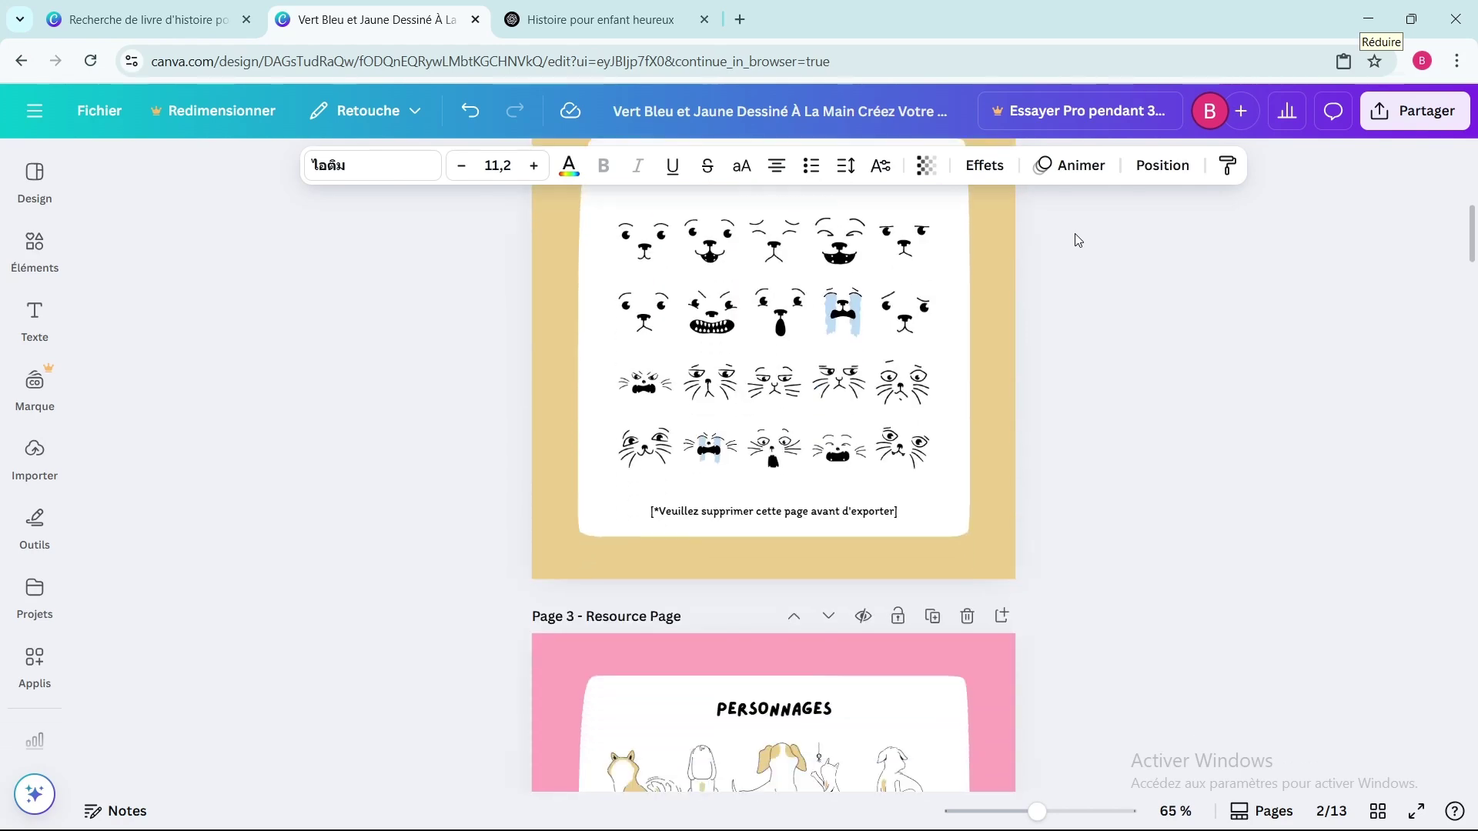
left_click(751, 275)
left_click(34, 181)
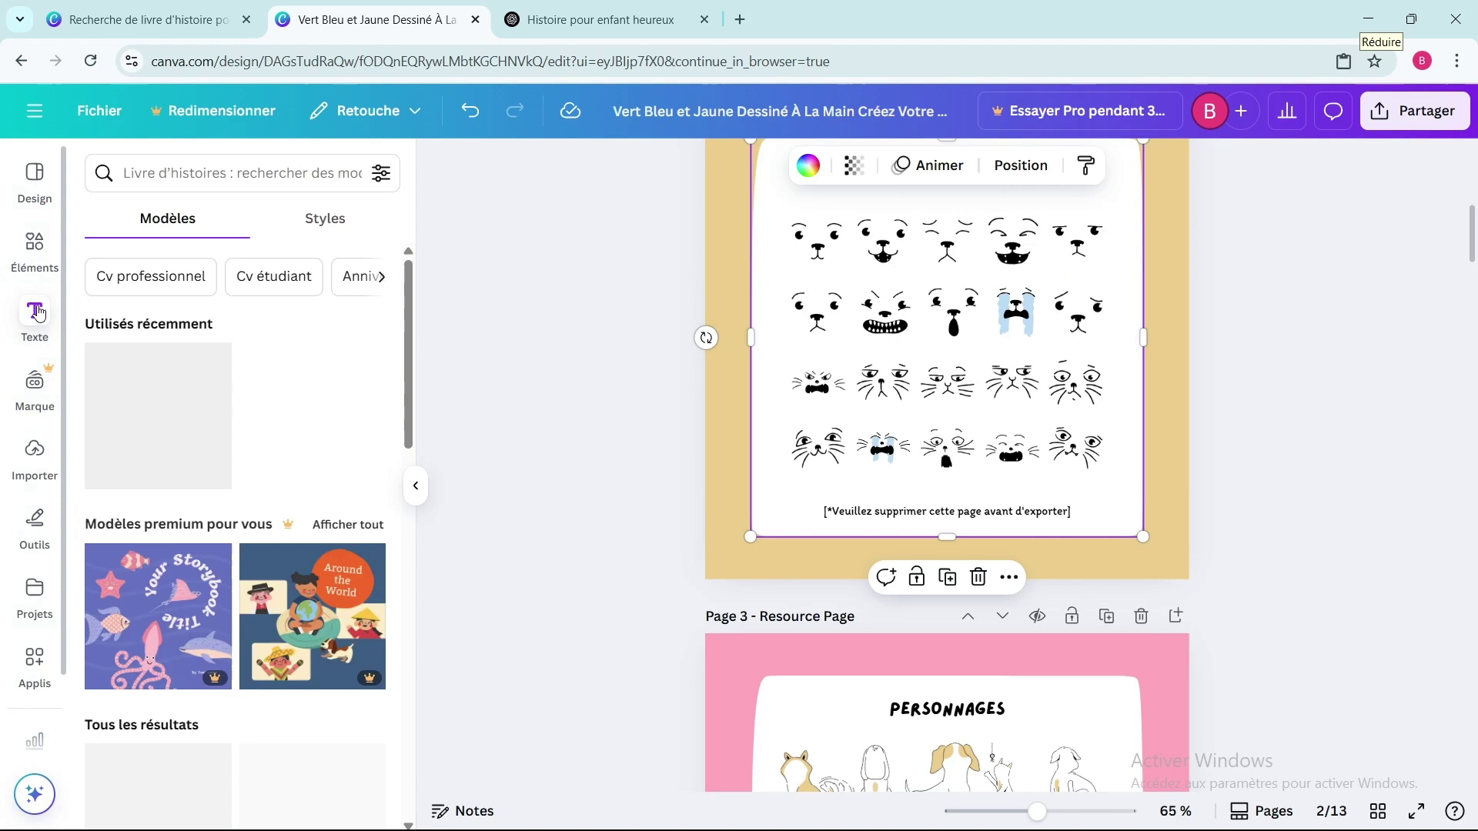
left_click(37, 312)
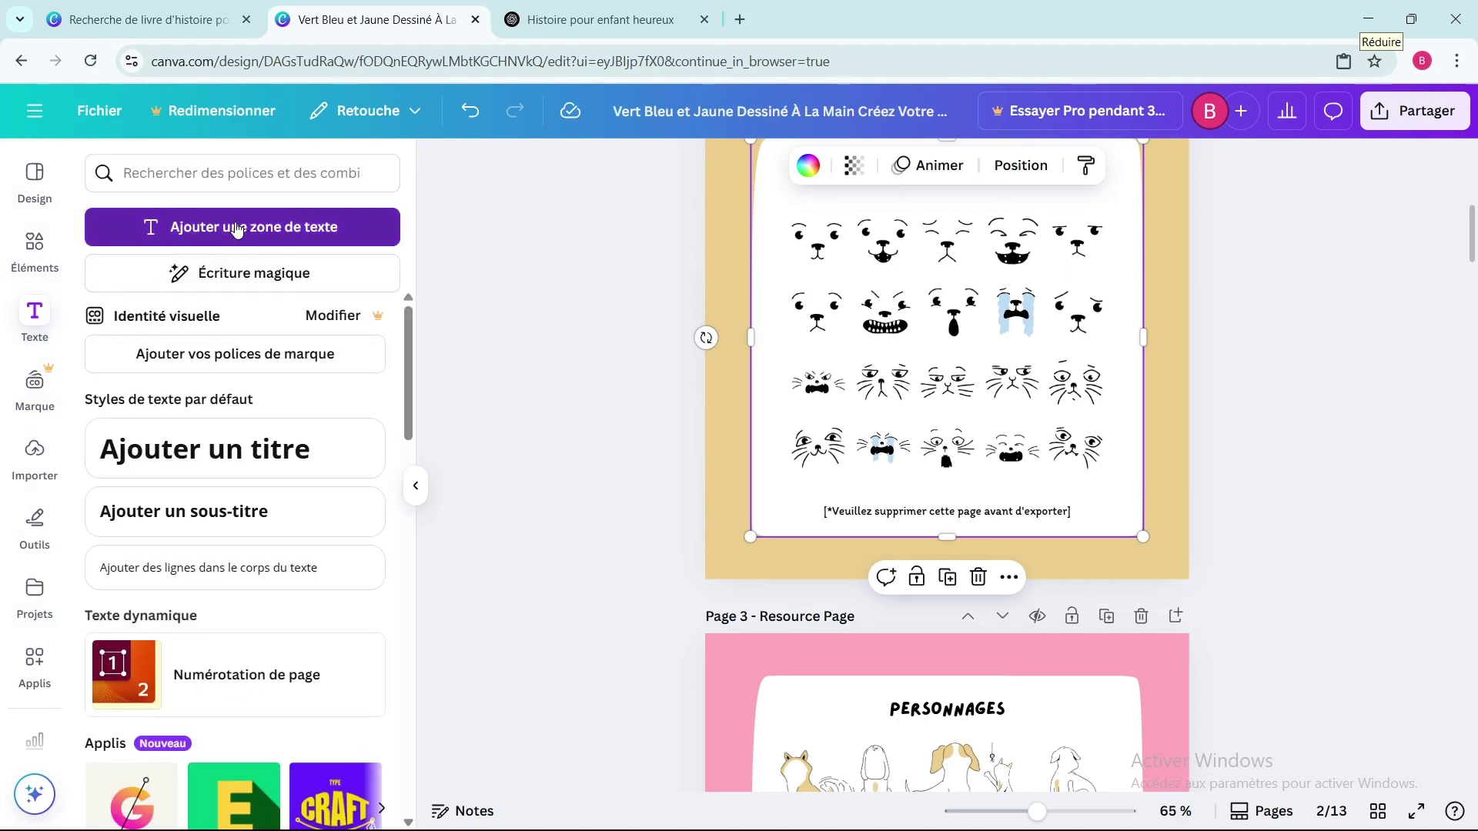
left_click(236, 227)
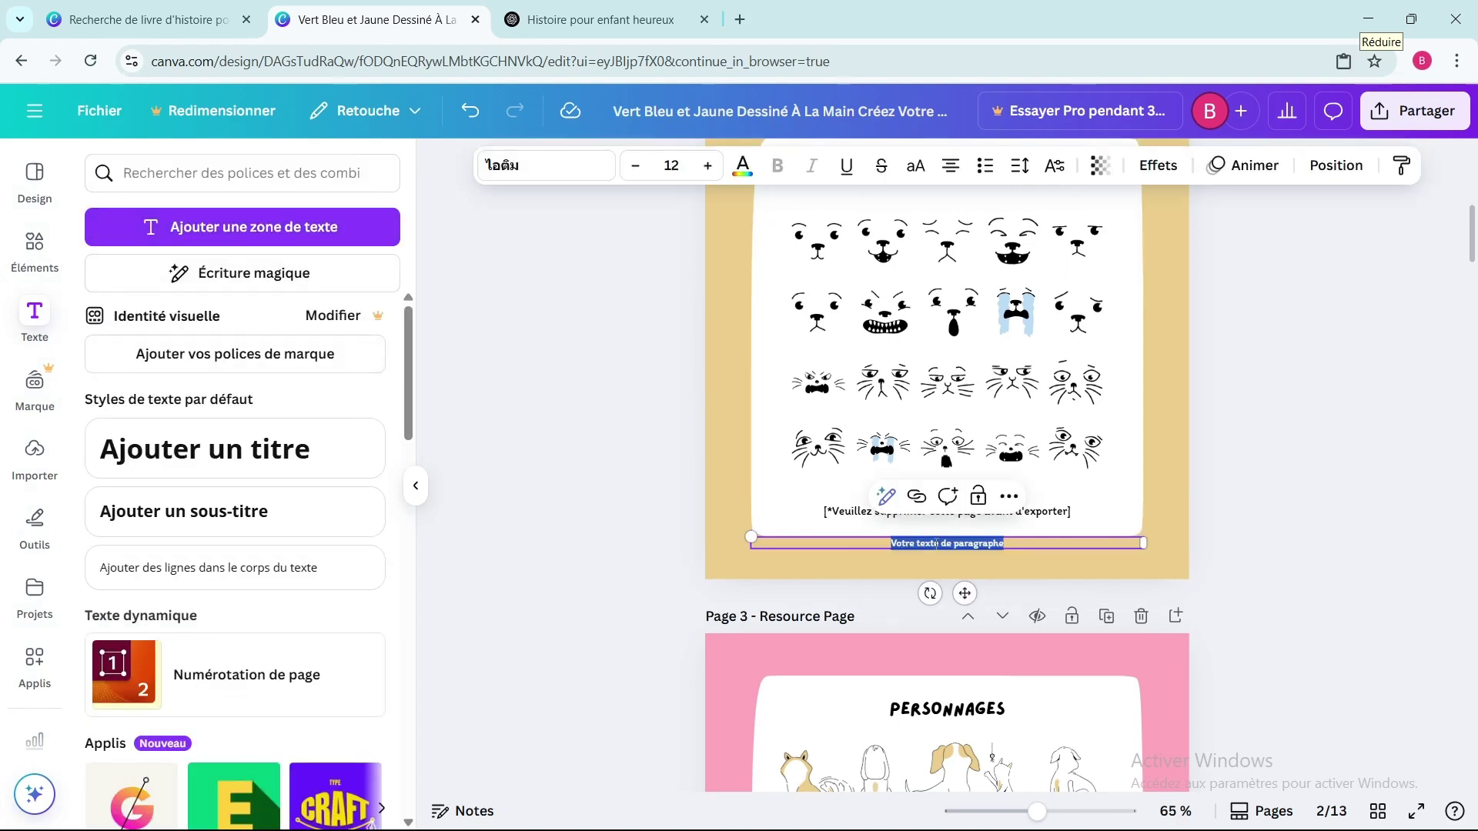
Step: Move page 2's new text box up over the faces, narrow it, paste the copied passage, and scale the text to size 24
left_click_drag(991, 539, 988, 271)
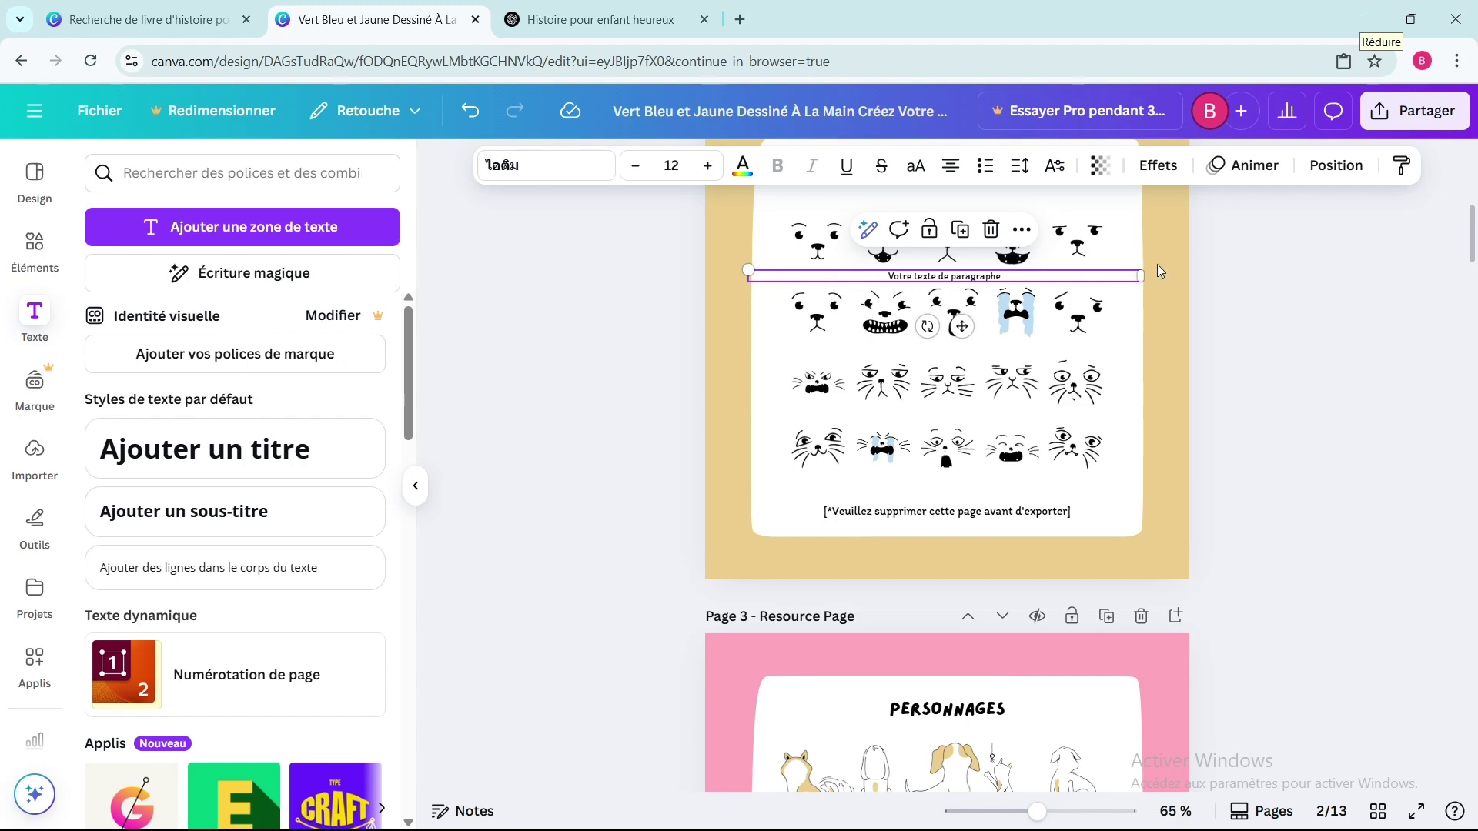
key("Return")
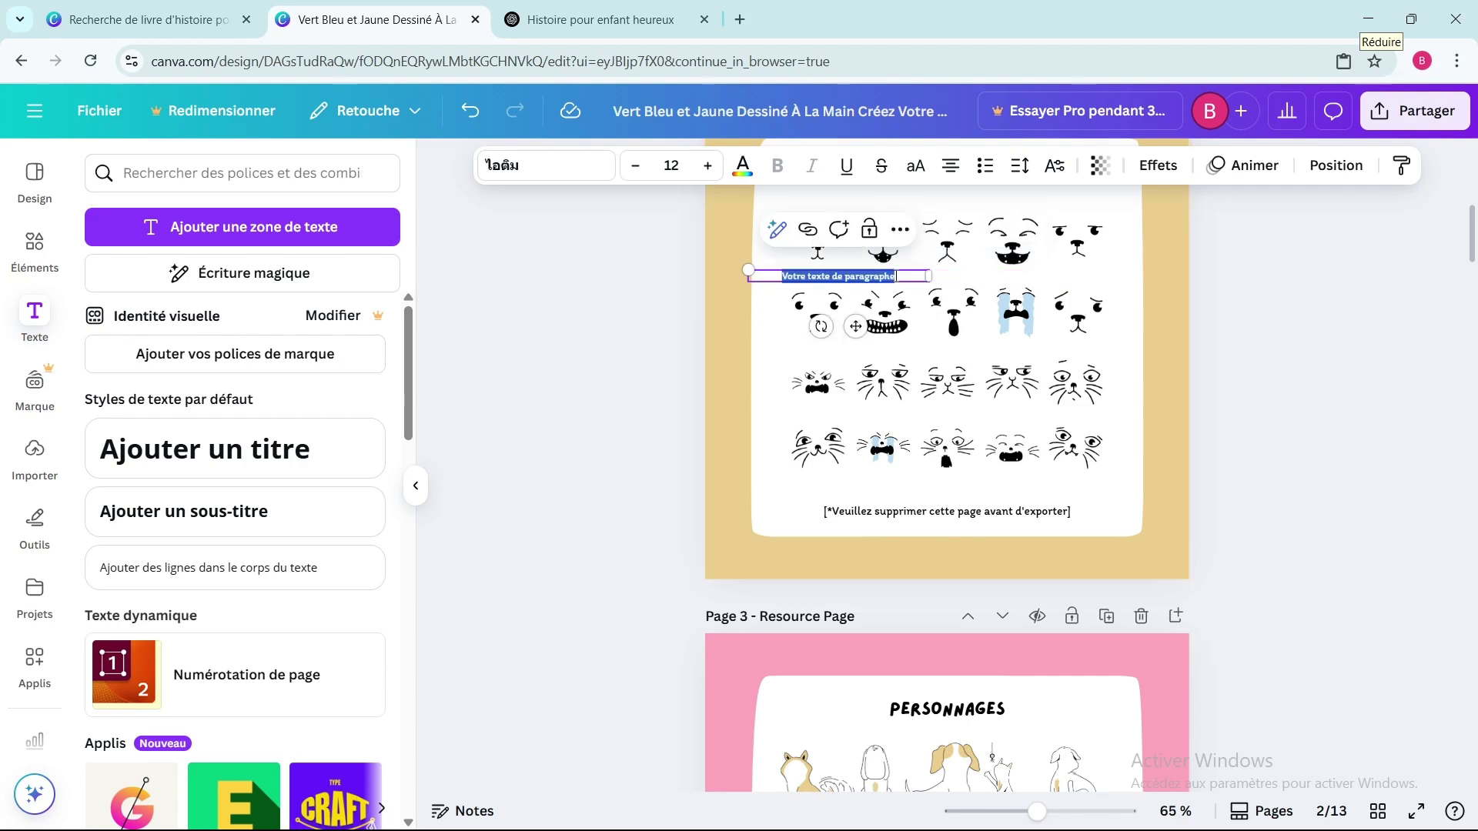
key("ctrl+v")
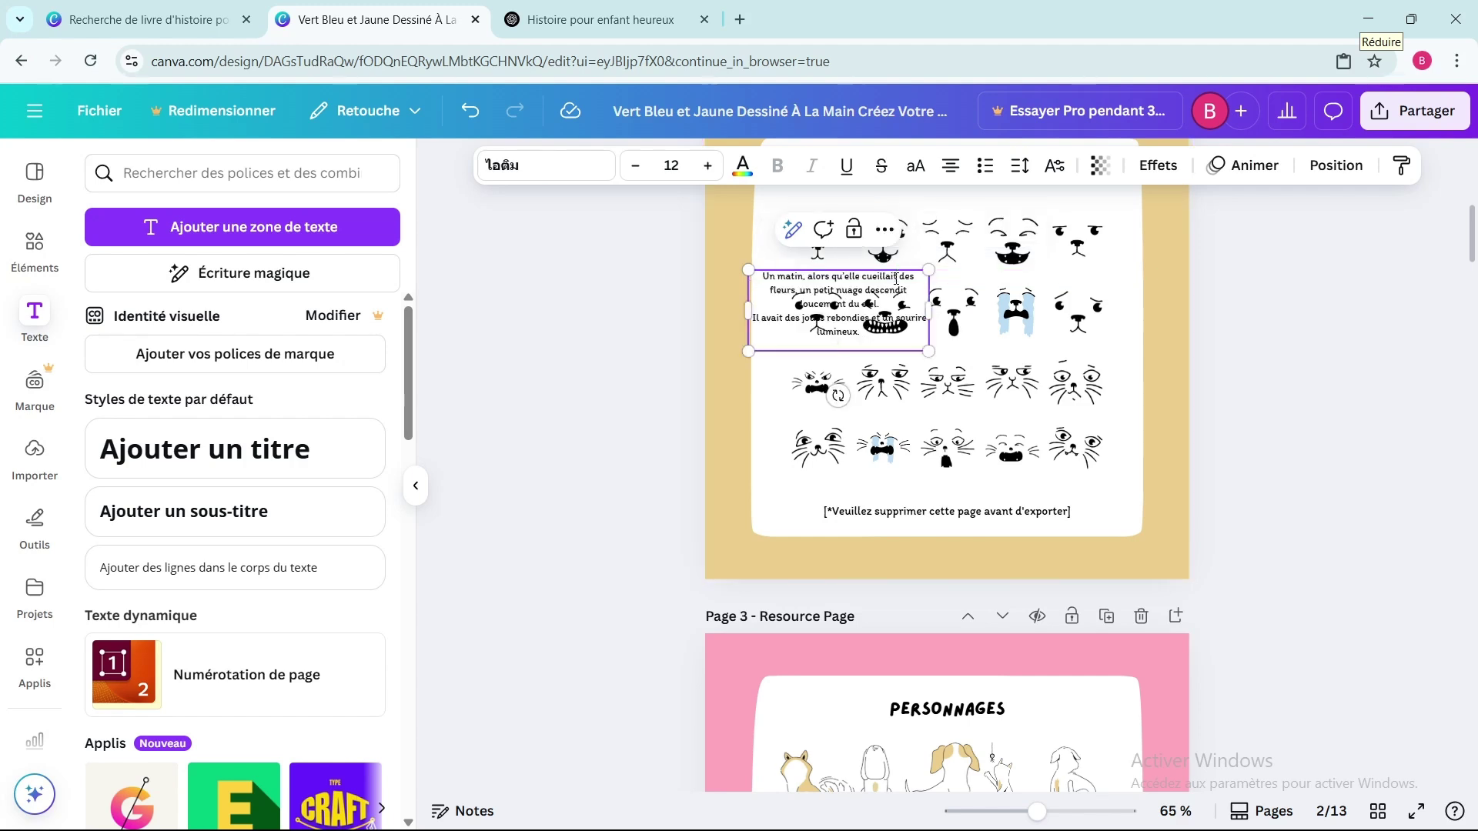
left_click_drag(928, 352, 1108, 433)
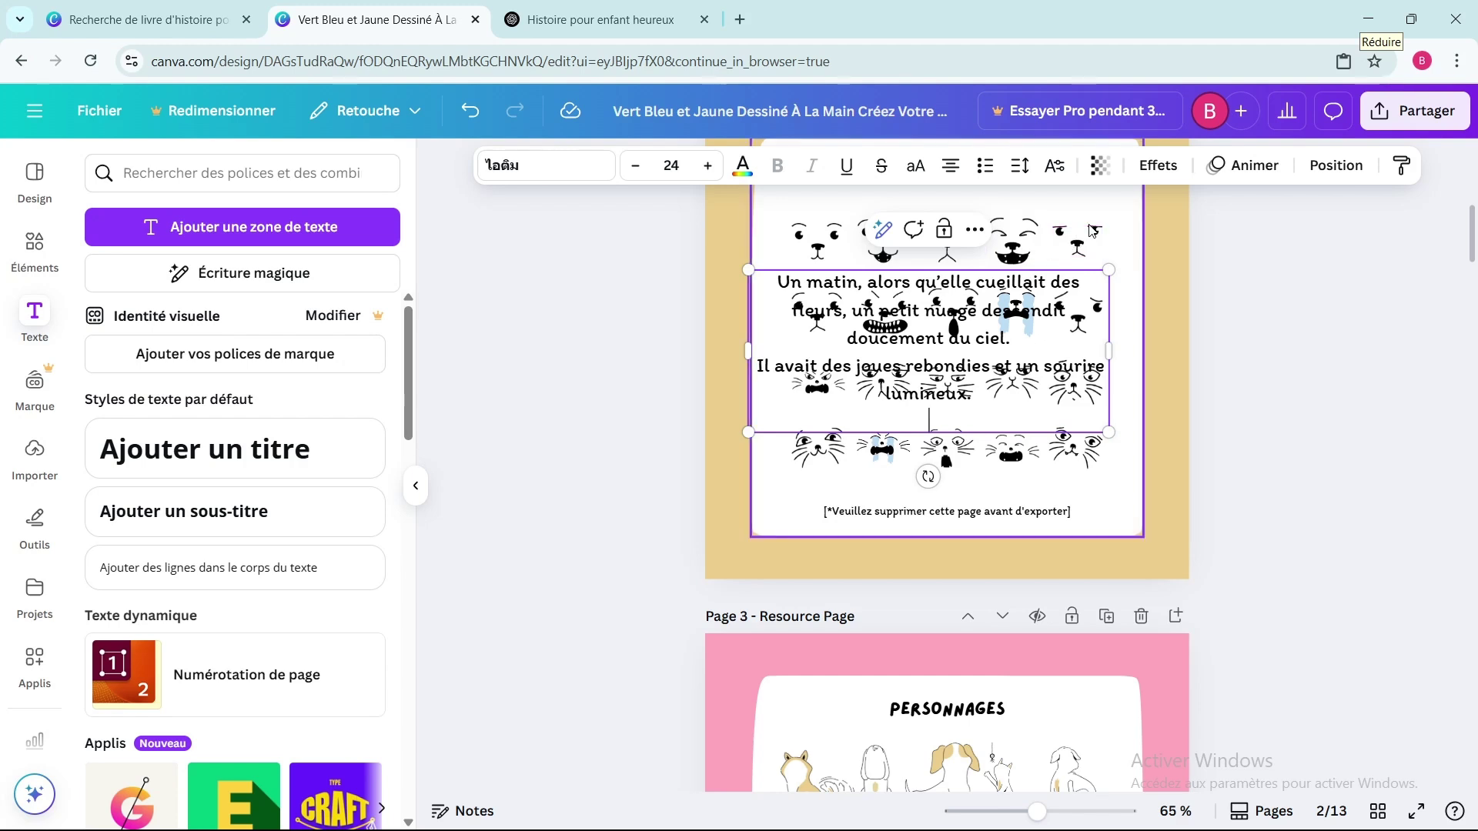
Step: Make page 2's white background panel semi-transparent and shift it slightly down and to the left
left_click(1093, 225)
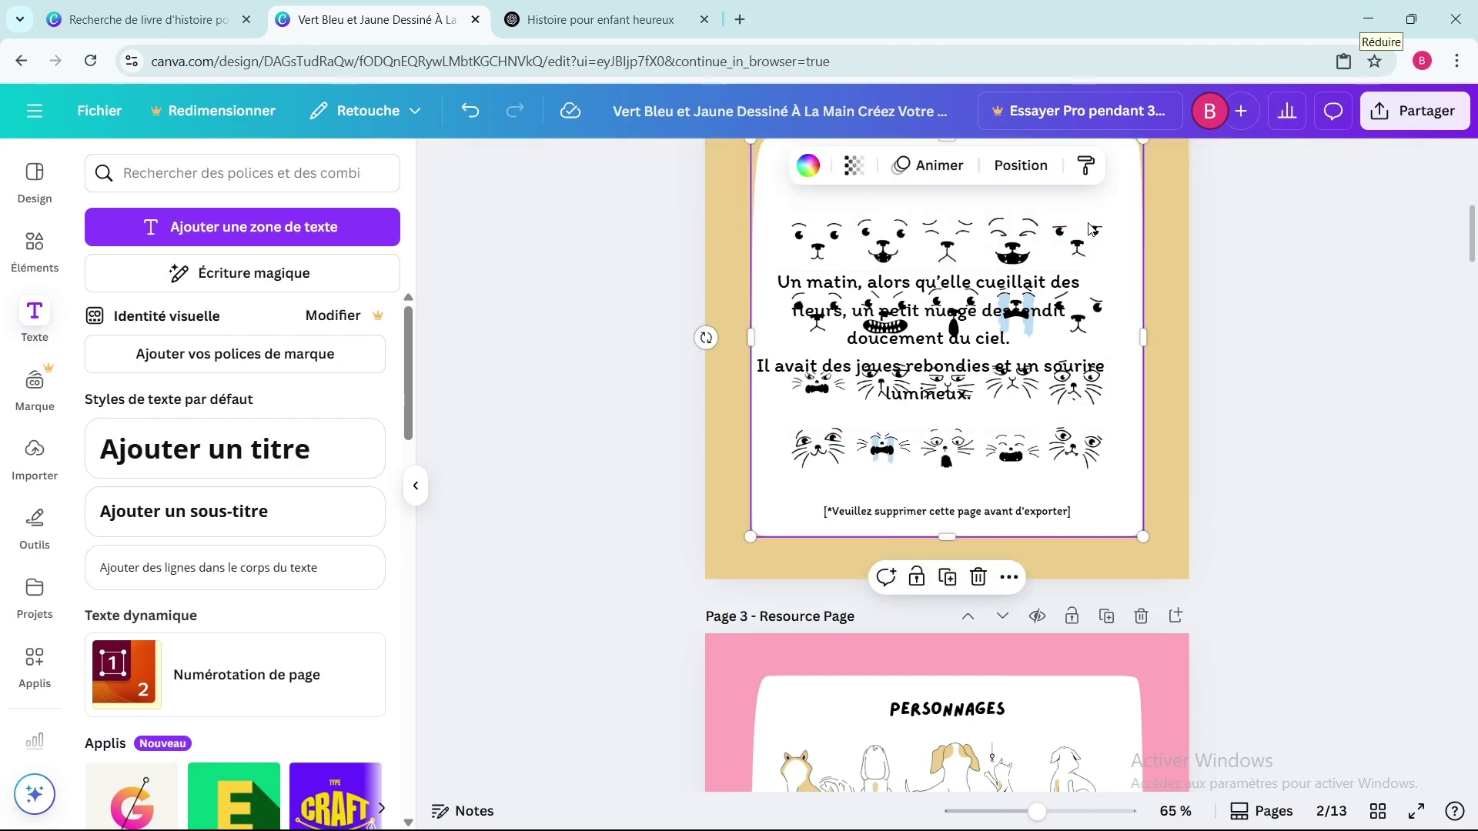
left_click(853, 164)
left_click_drag(848, 248, 799, 244)
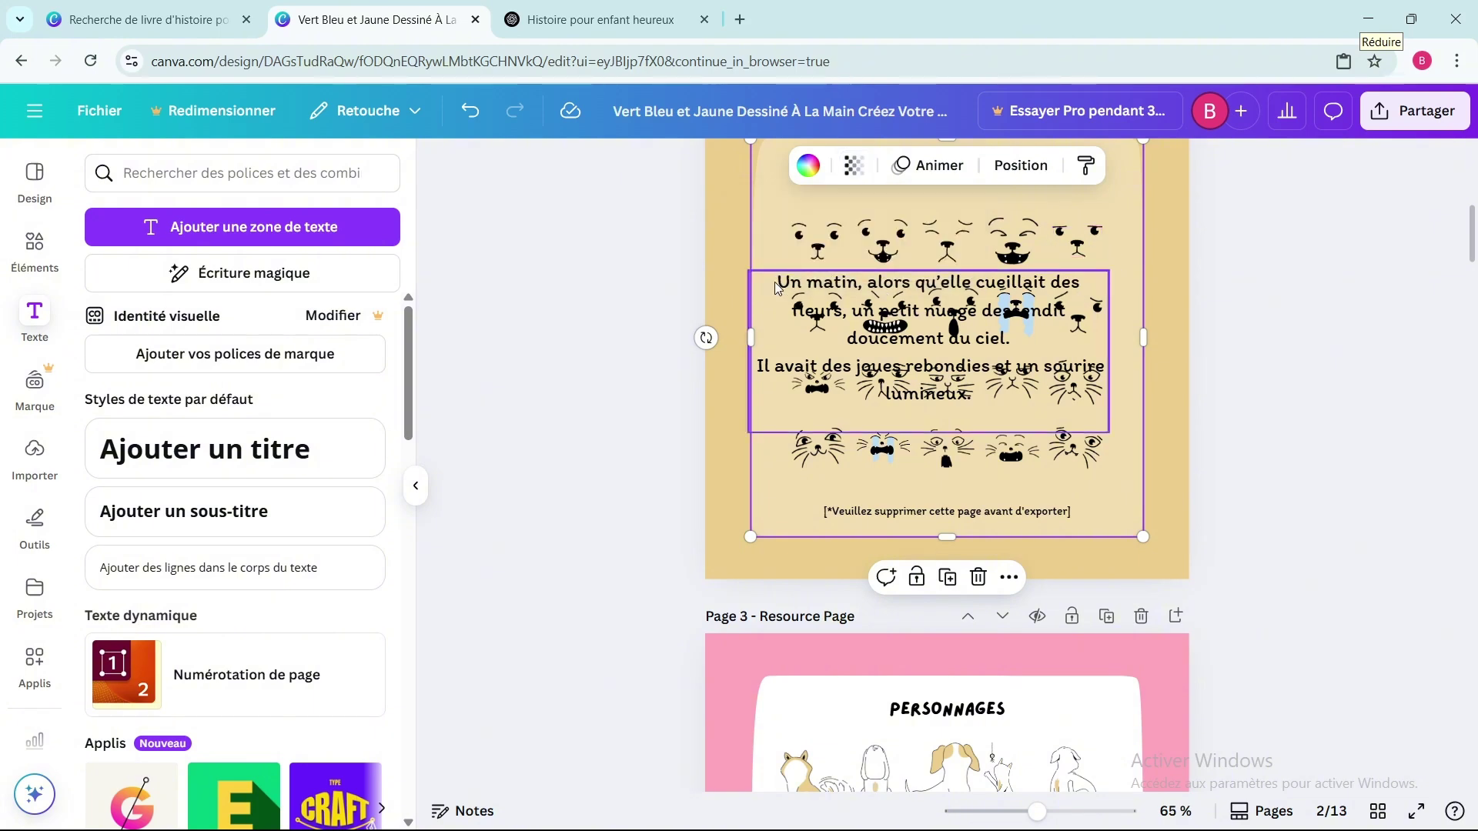
left_click_drag(783, 285, 776, 299)
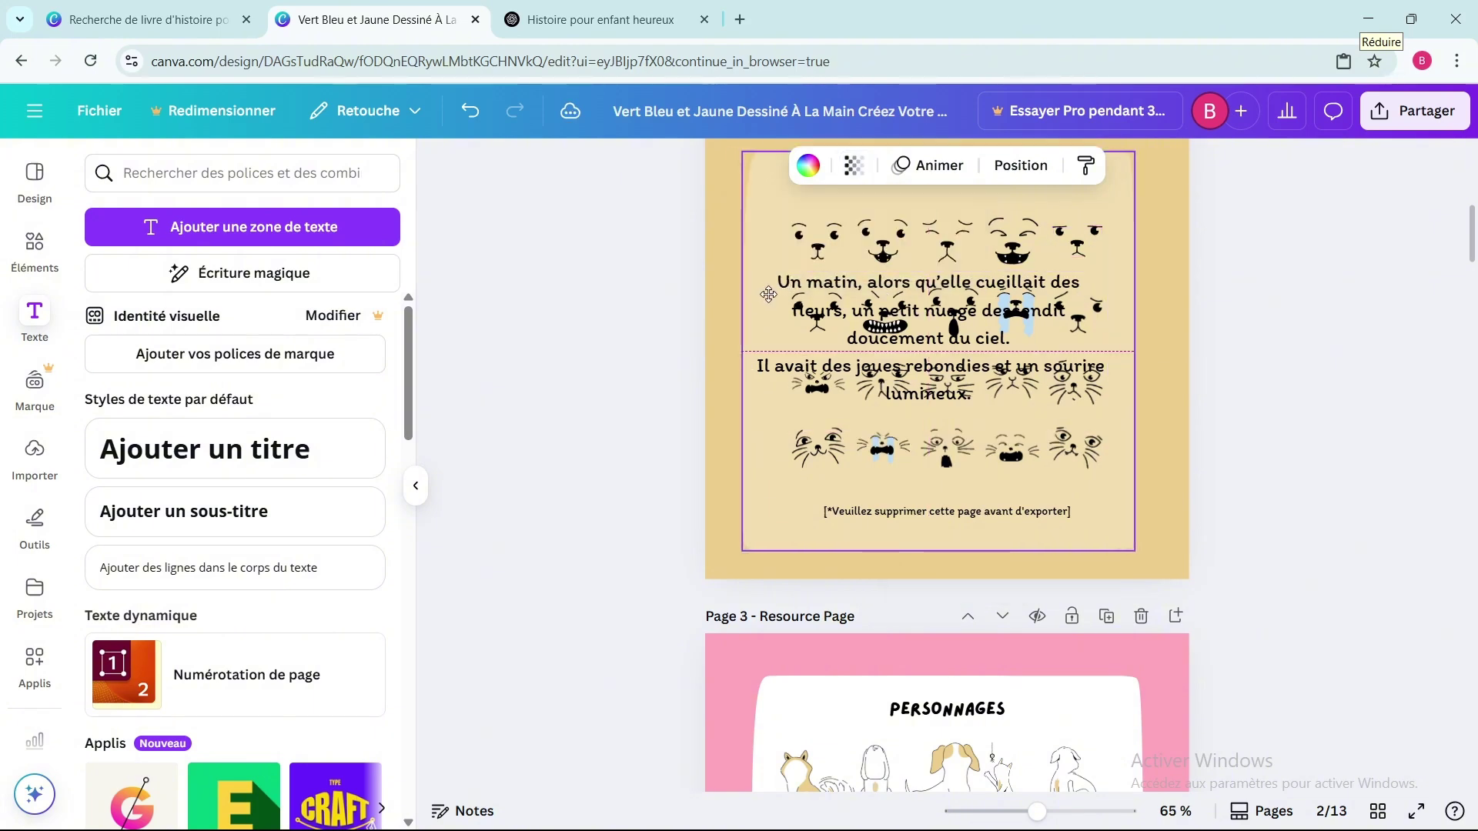
Step: Recolour the first four lines of page 2's story text with the coral red document colour
double_click(1055, 287)
left_click_drag(1080, 282, 1105, 368)
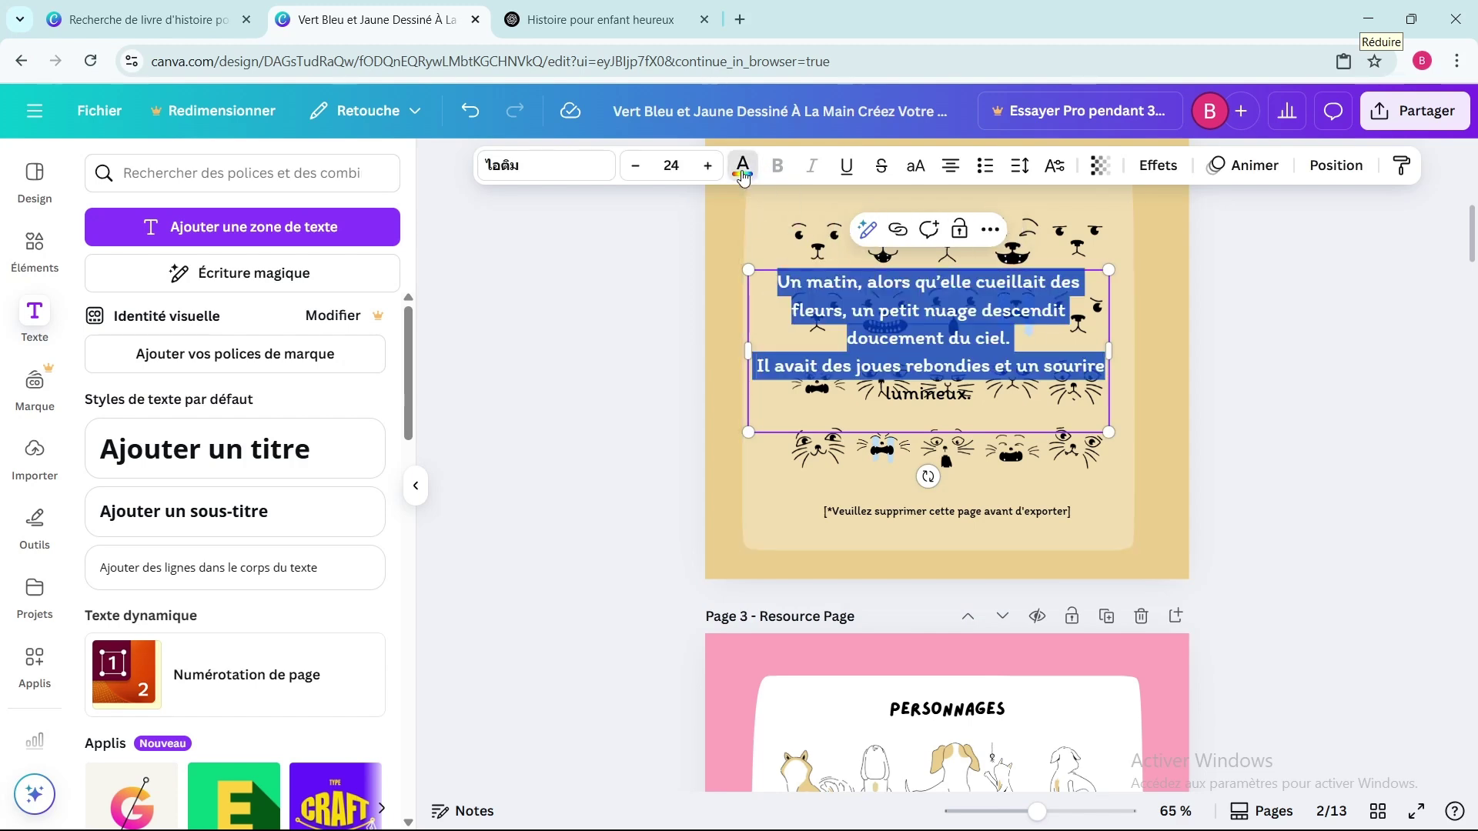
left_click(744, 166)
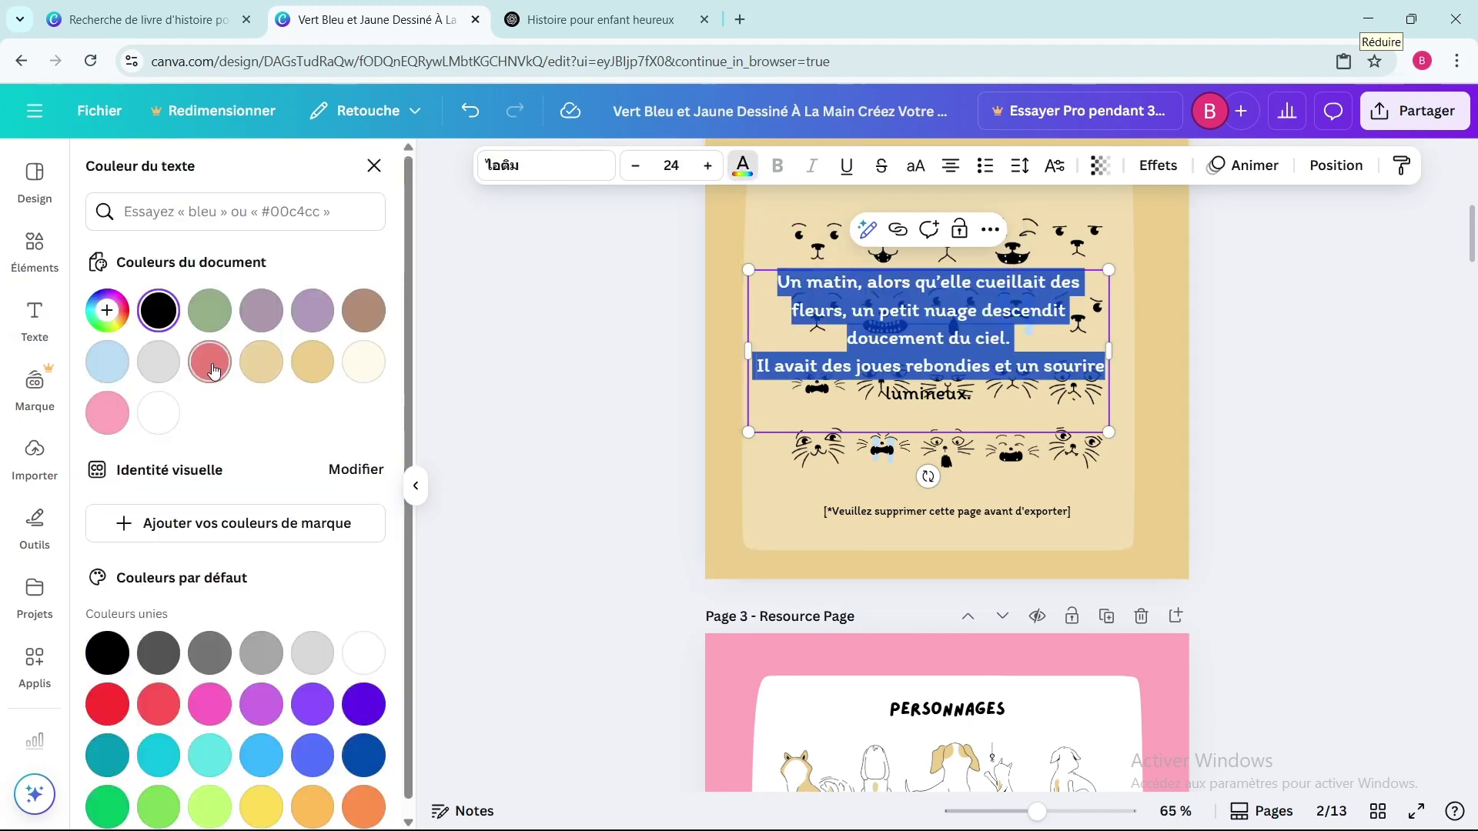
left_click(210, 362)
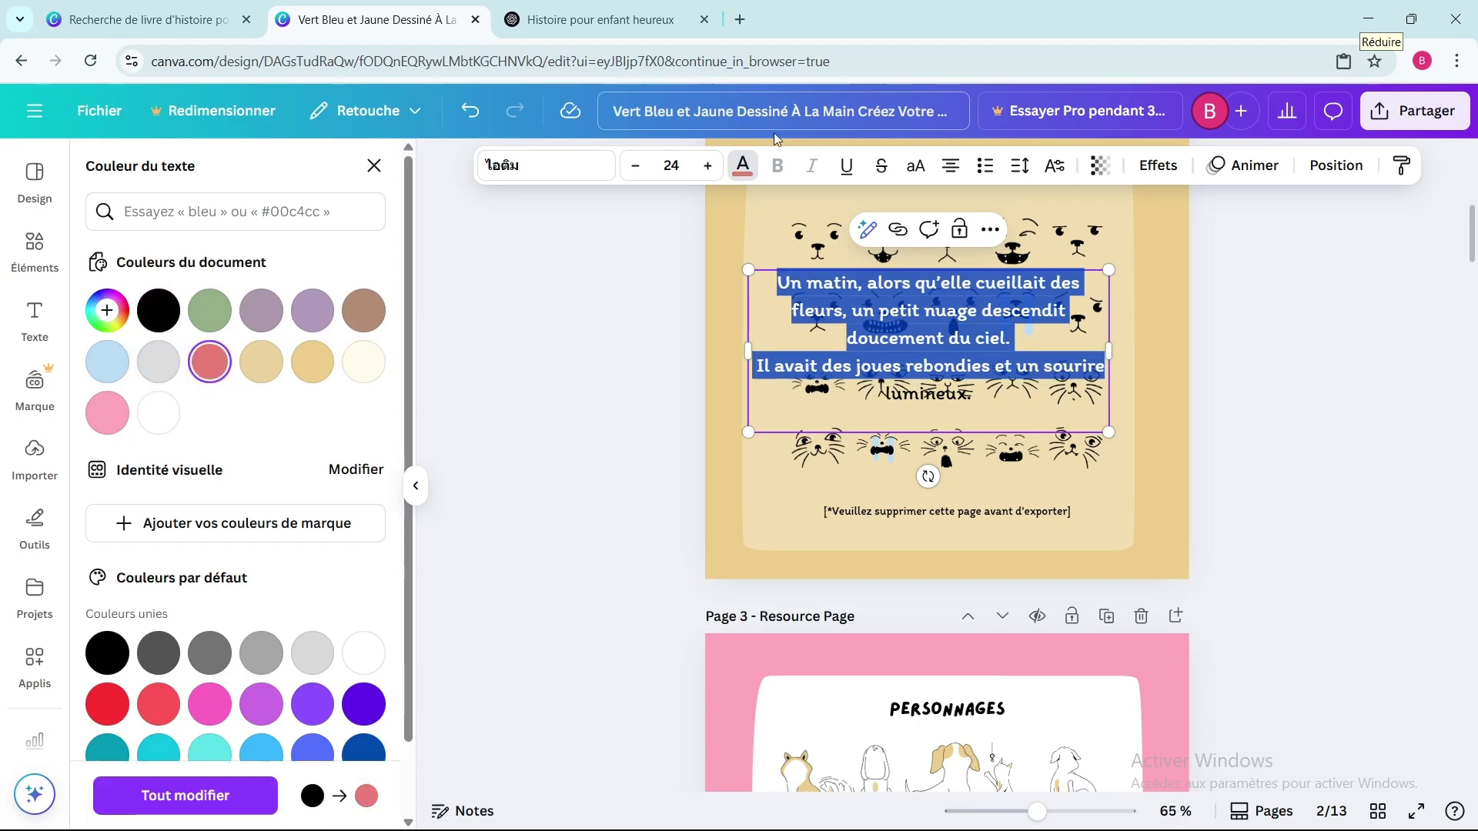
left_click(744, 166)
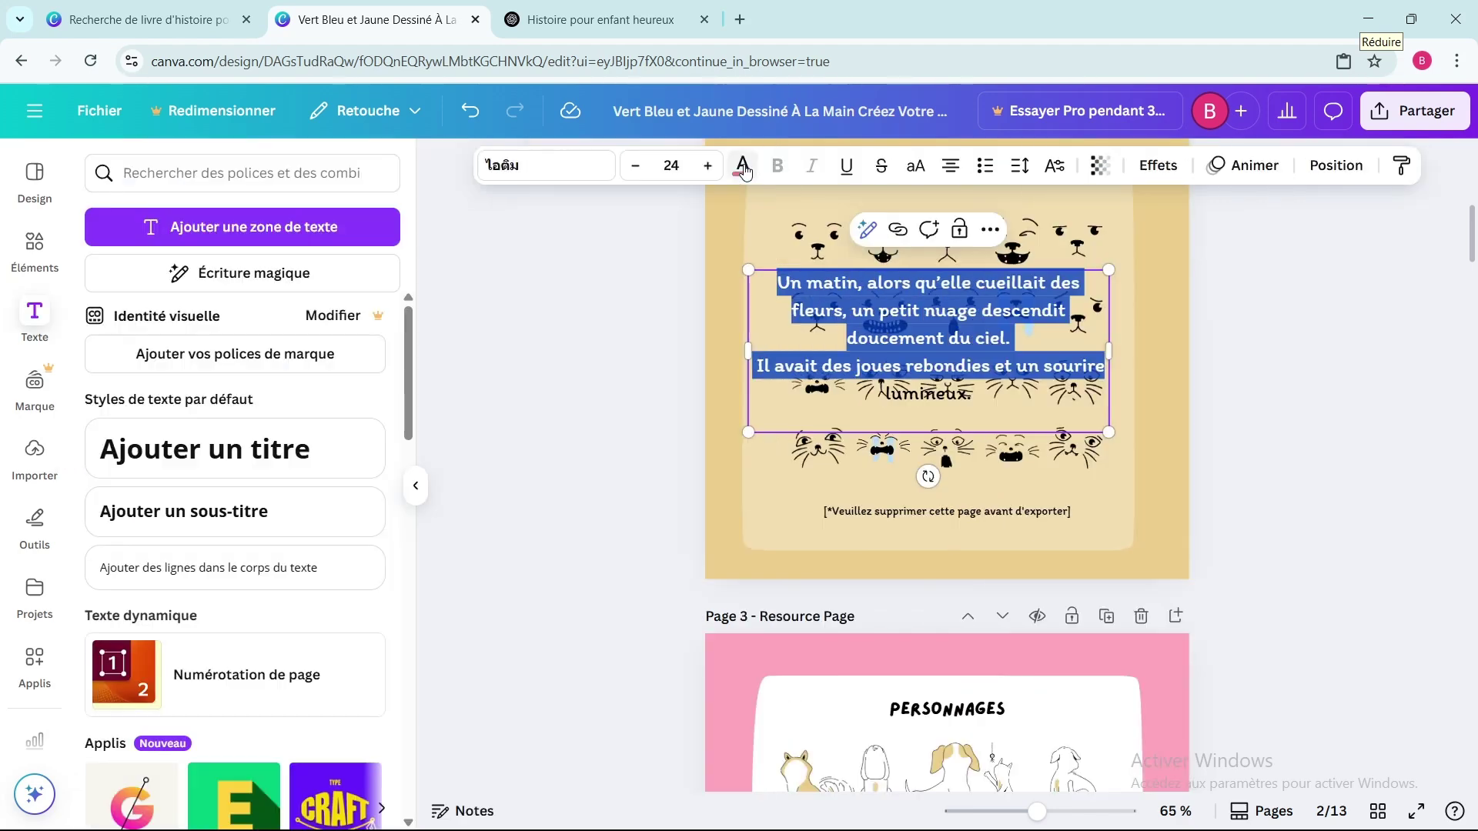
left_click(1172, 252)
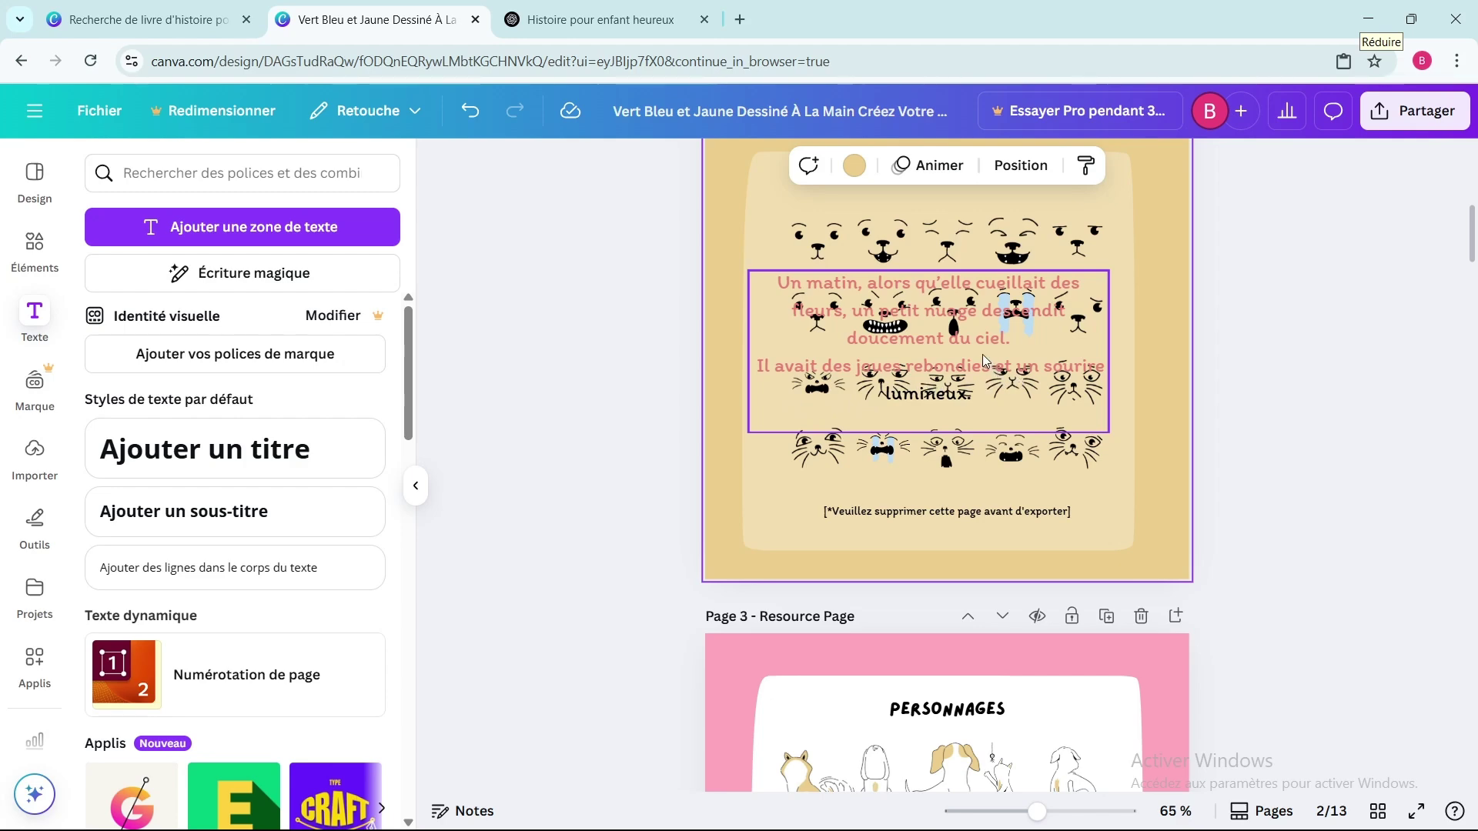
Step: Rename page 2 as "Un matin"
scroll(982, 354, "down", 10)
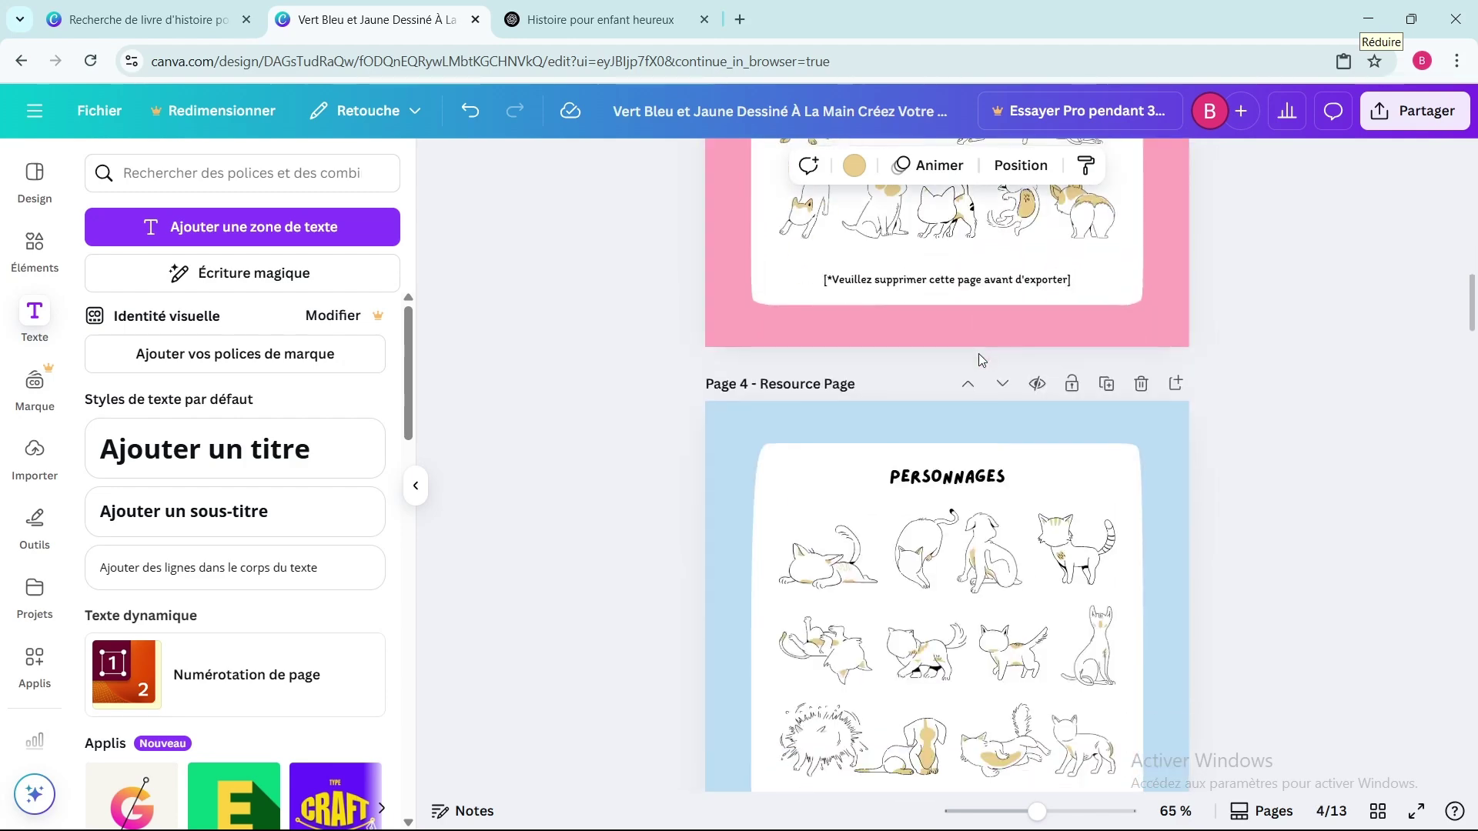
left_click(958, 344)
scroll(958, 343, "up", 5)
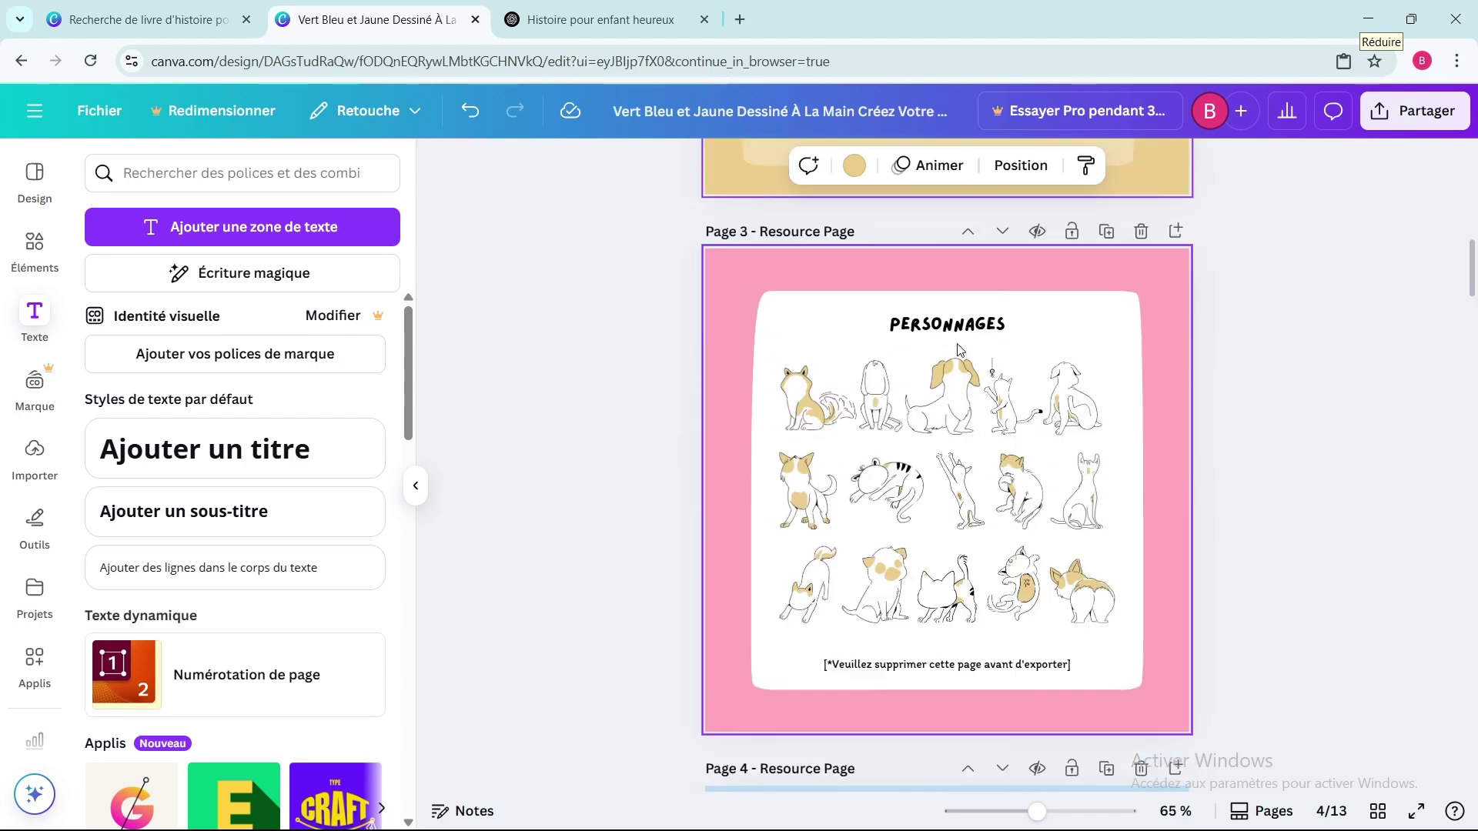
scroll(959, 354, "up", 3)
left_click(962, 374)
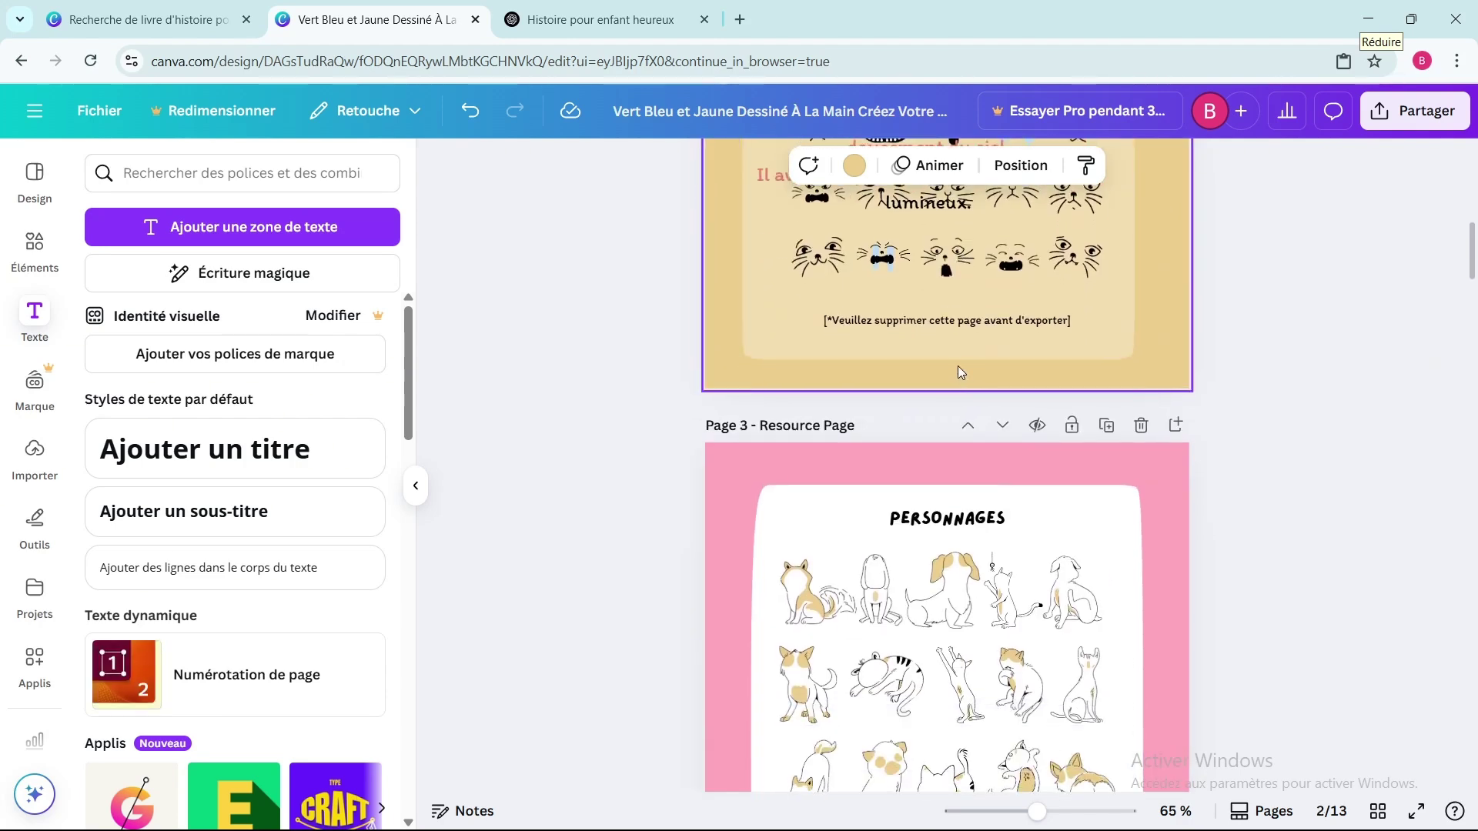
scroll(959, 372, "up", 5)
left_click(866, 373)
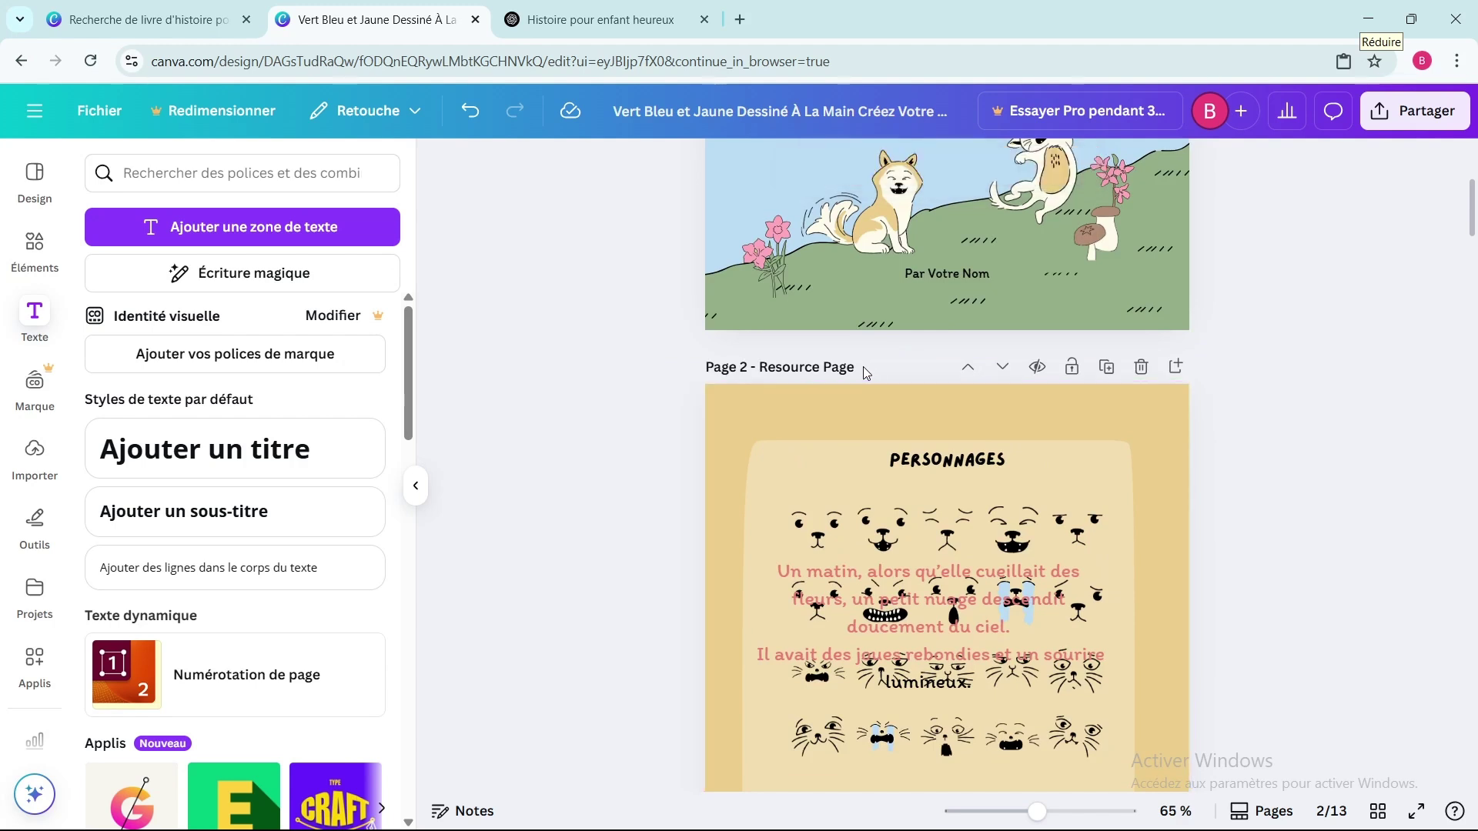
left_click_drag(855, 367, 760, 362)
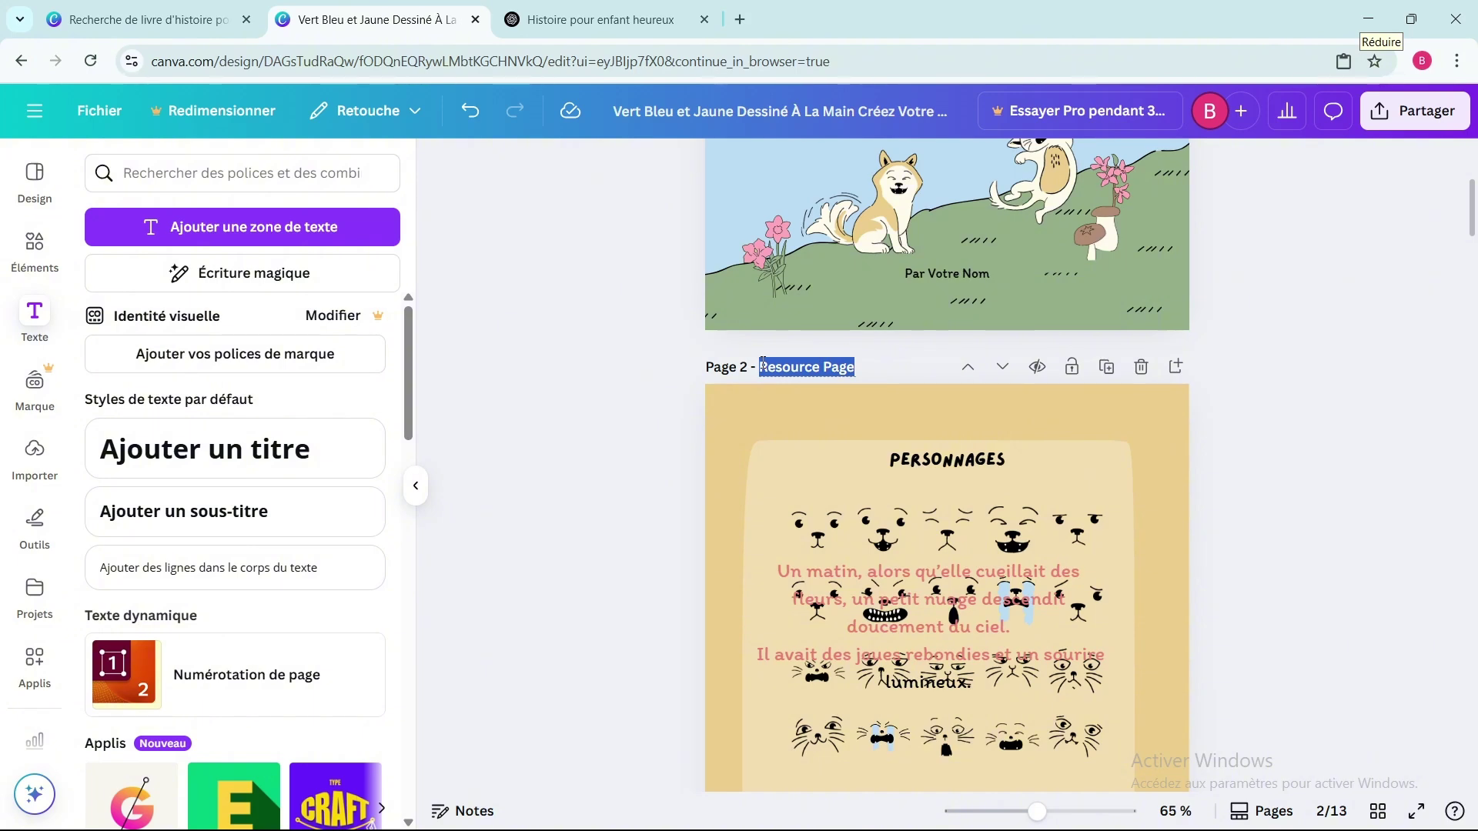
type("Un matin")
Step: Look over the book's pages from the landscape resource page back up to the cover and page 2
scroll(870, 379, "down", 12)
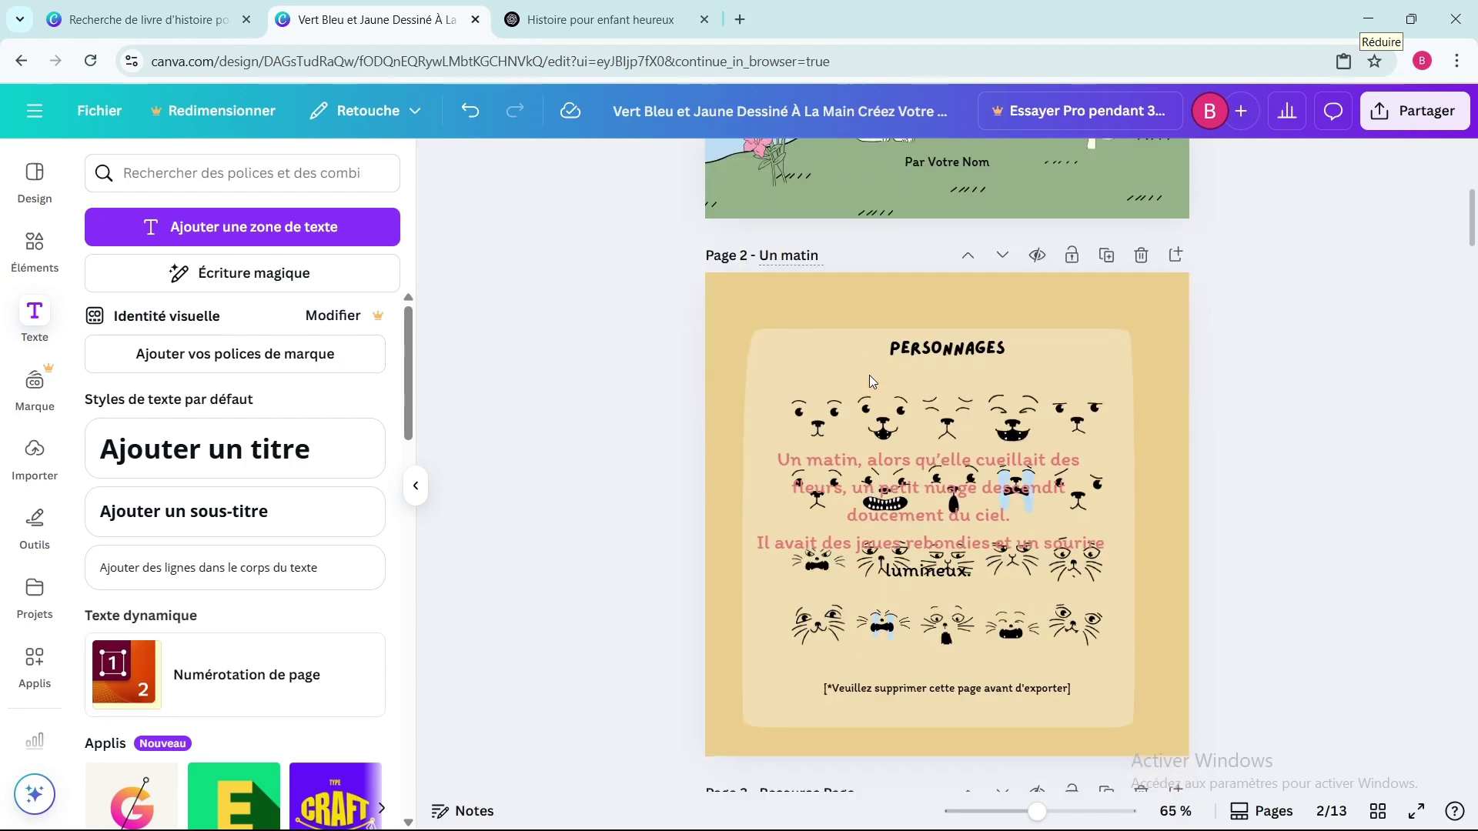
scroll(866, 375, "down", 10)
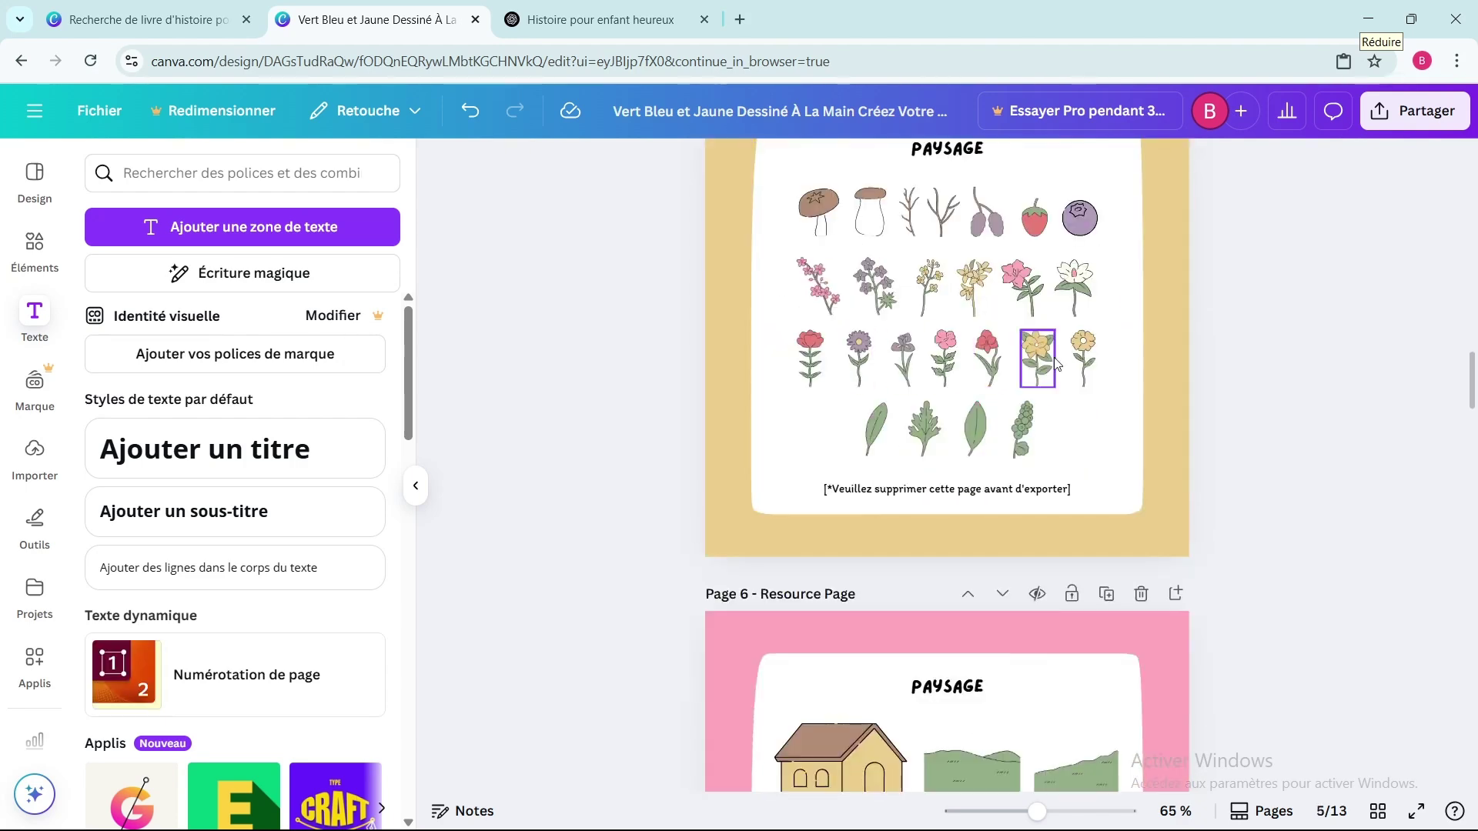
scroll(1206, 370, "up", 4)
scroll(1203, 364, "up", 20)
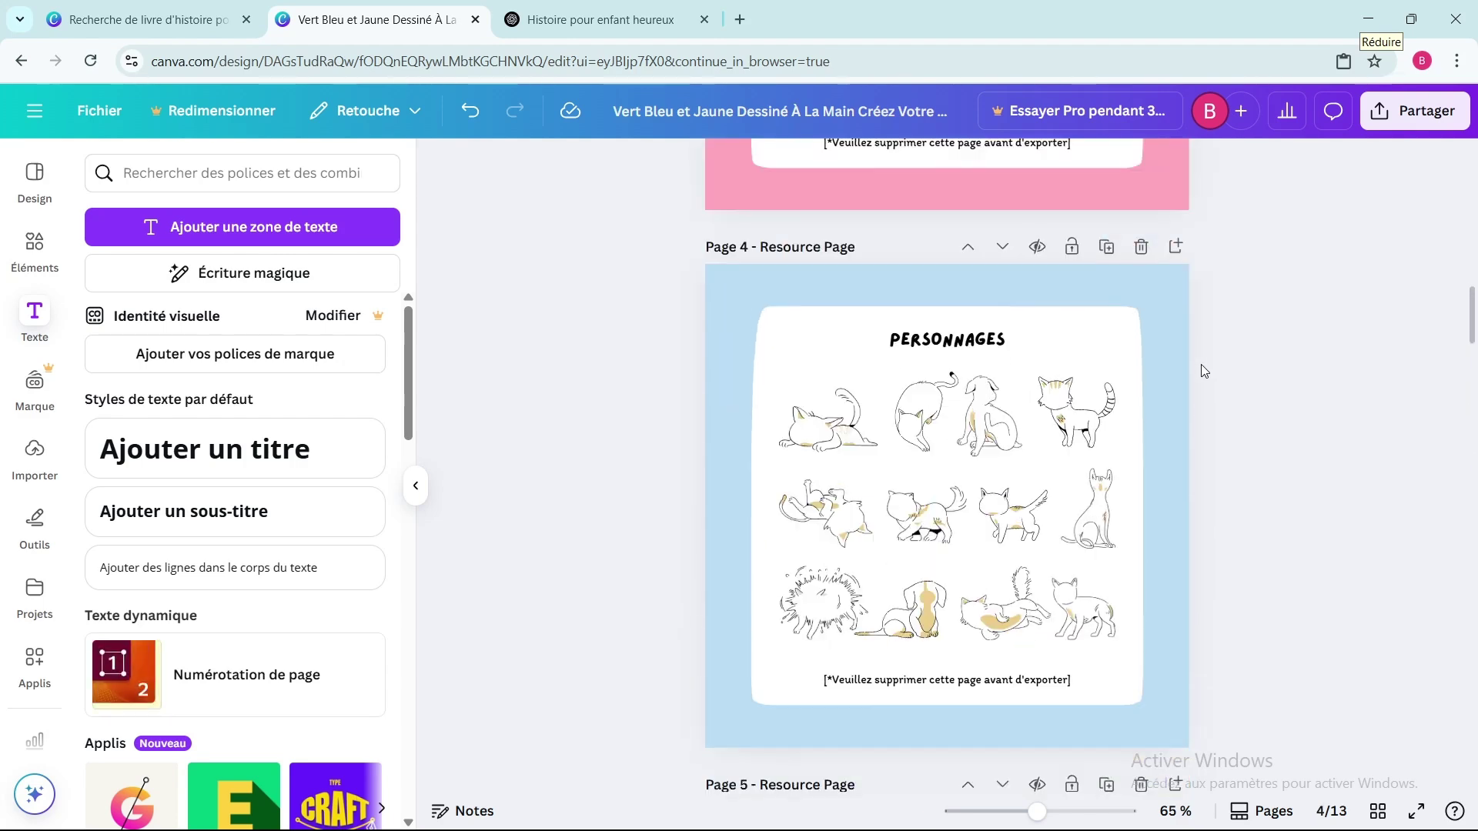
scroll(1200, 361, "up", 4)
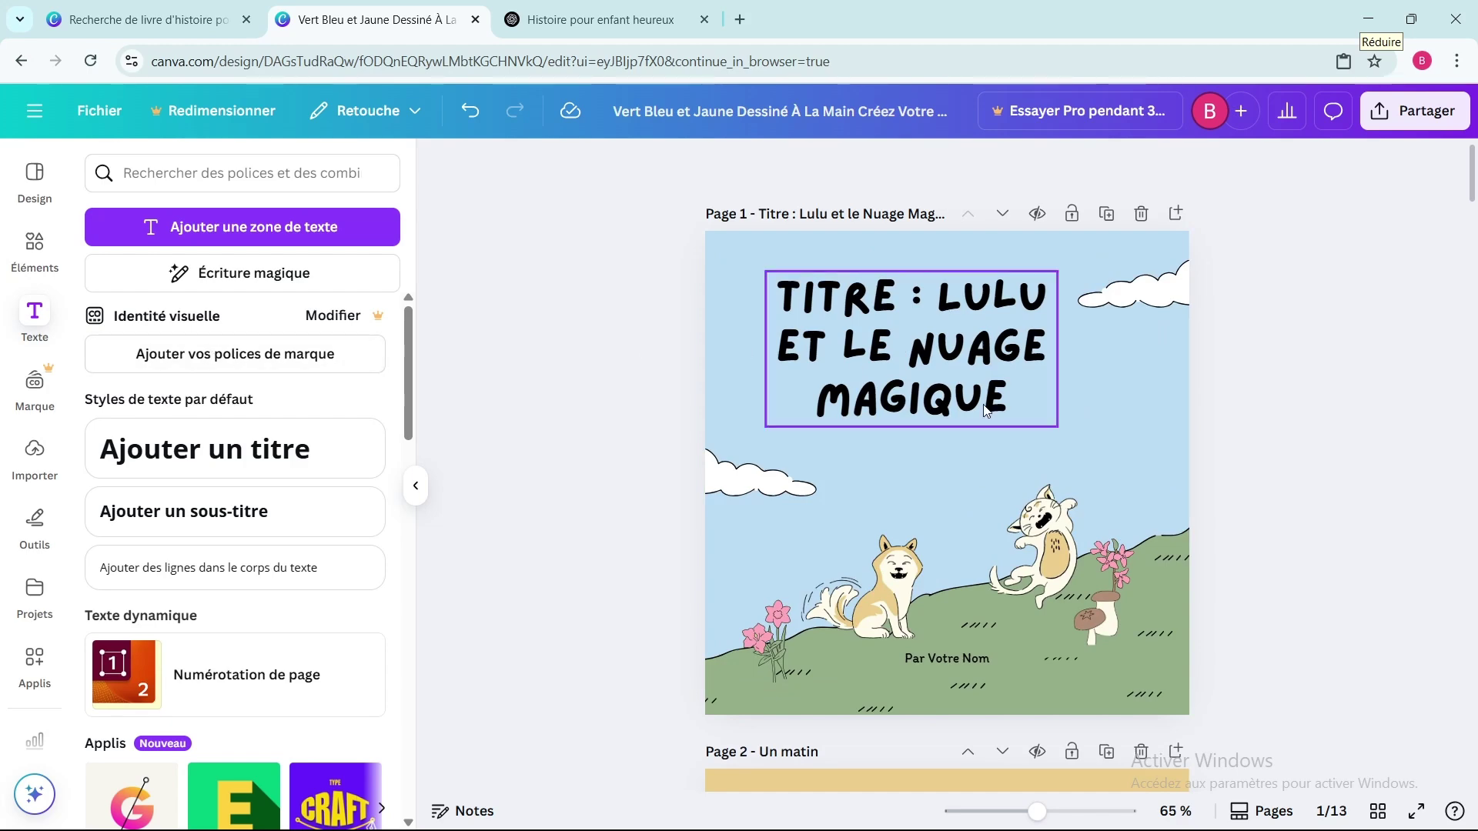
scroll(985, 414, "down", 4)
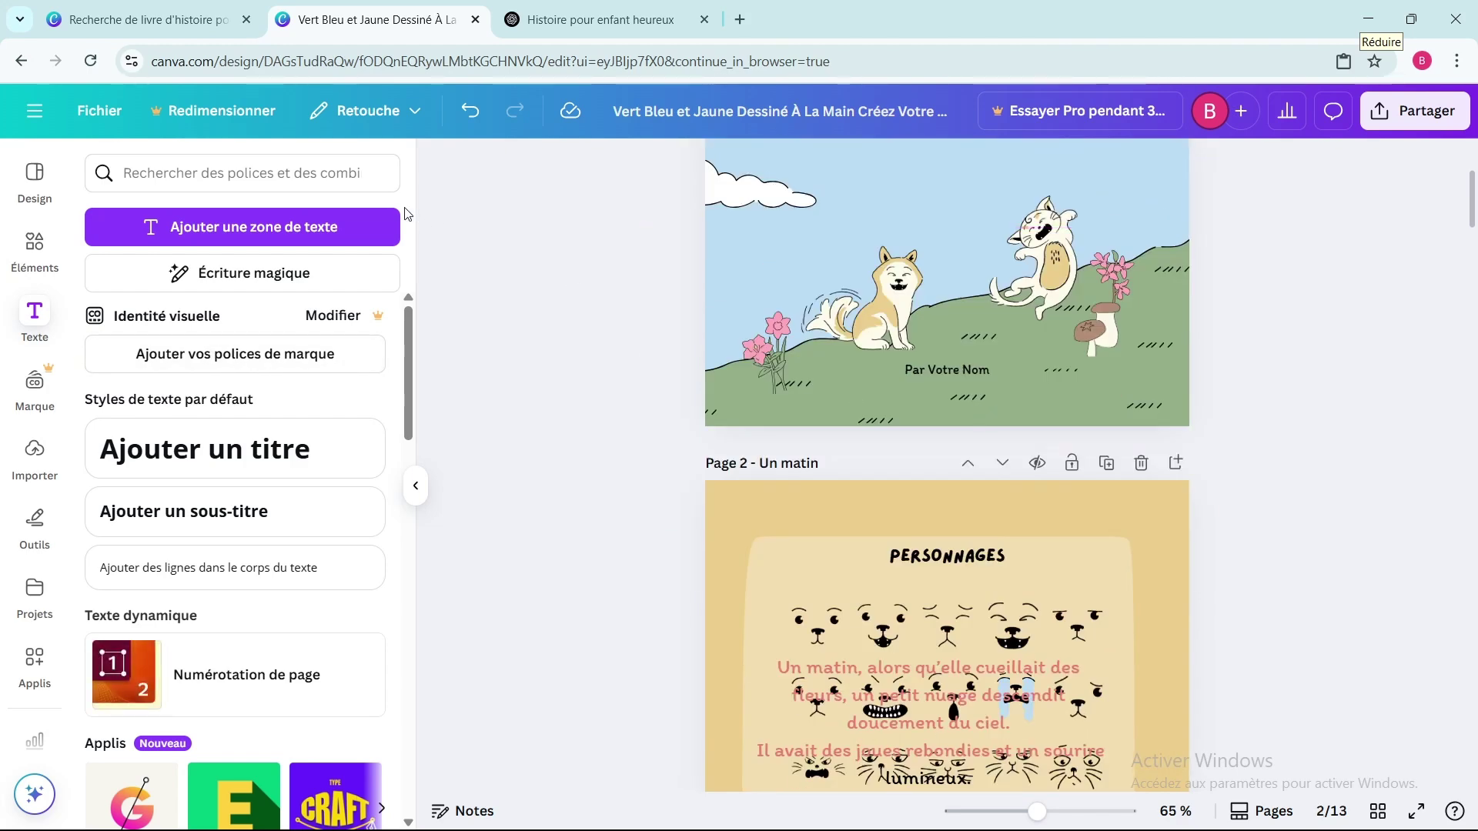
Step: Browse the suggested storybook templates and compare them with the book's cover and first pages
left_click(35, 178)
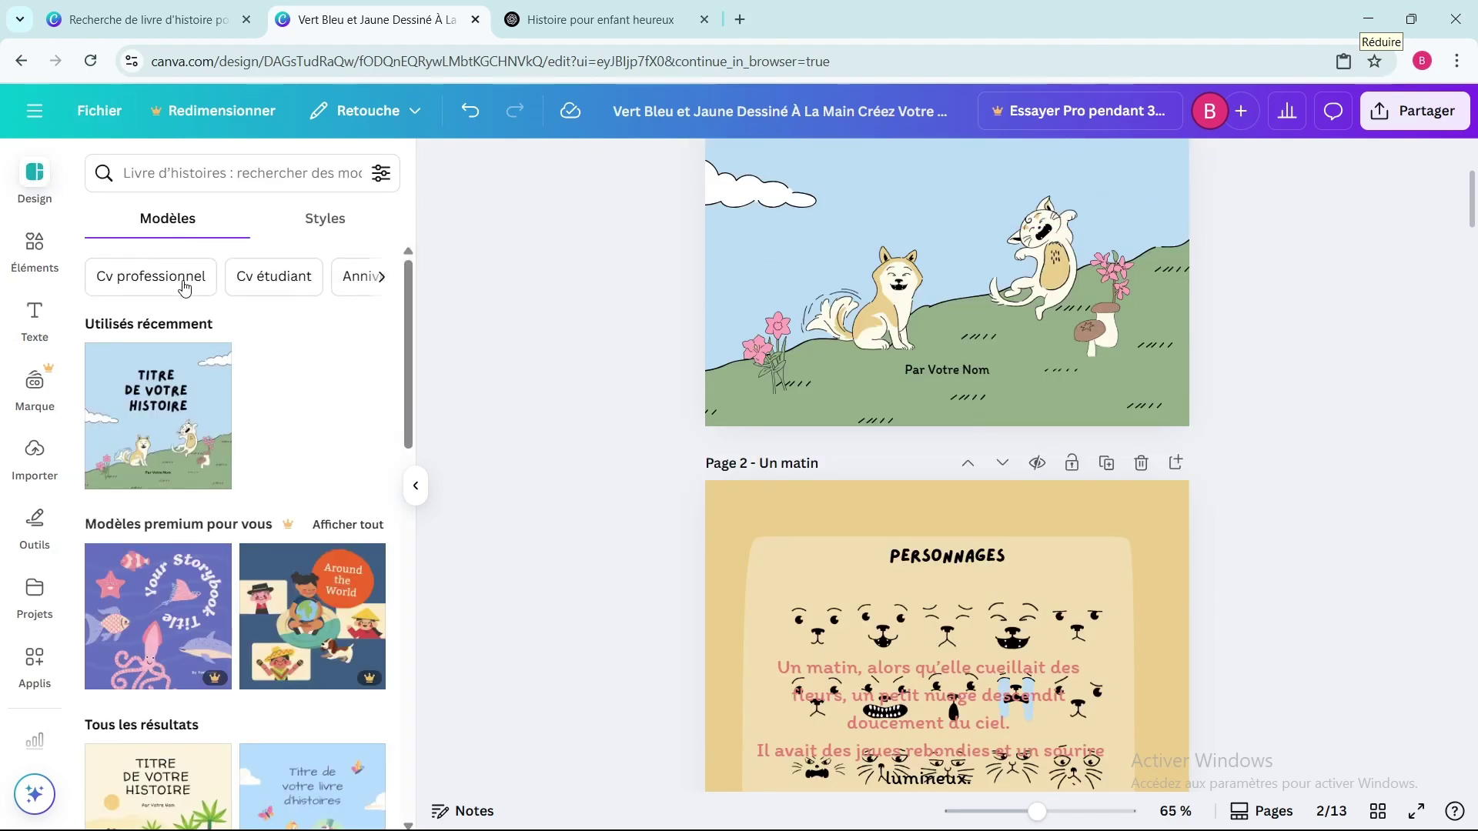
scroll(185, 378, "down", 4)
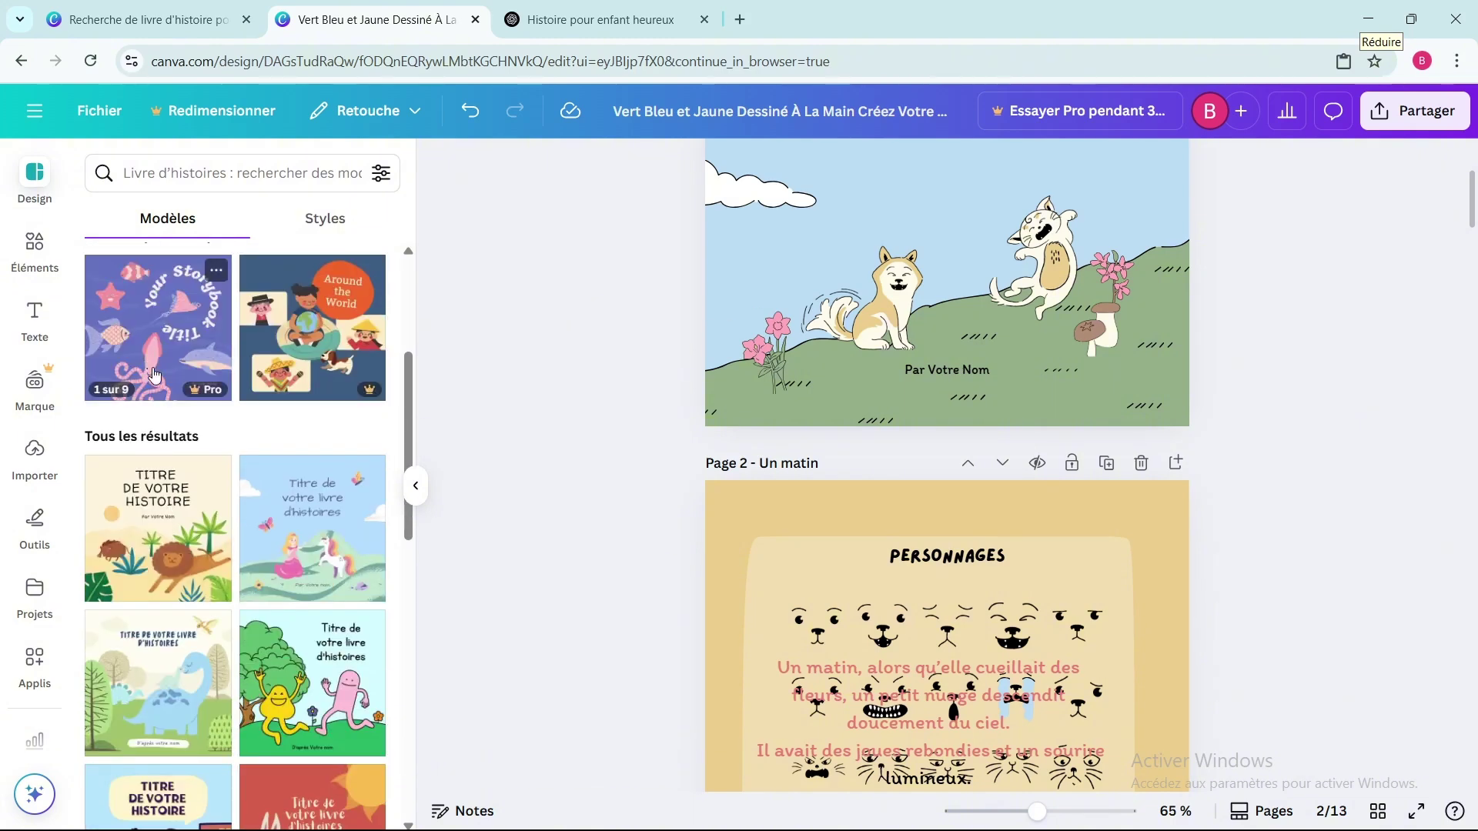
scroll(158, 379, "down", 2)
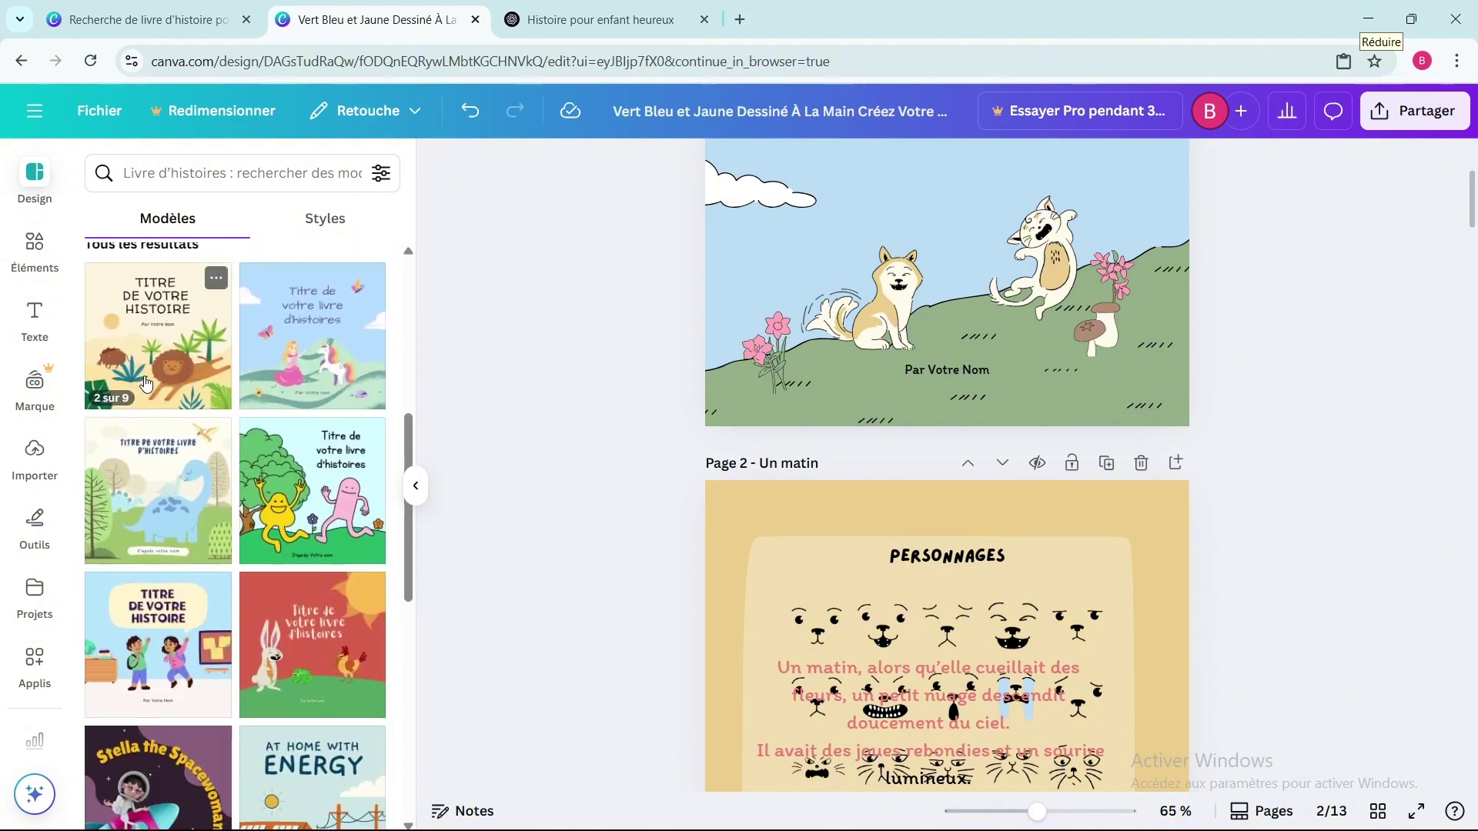
scroll(150, 385, "down", 3)
scroll(182, 385, "down", 3)
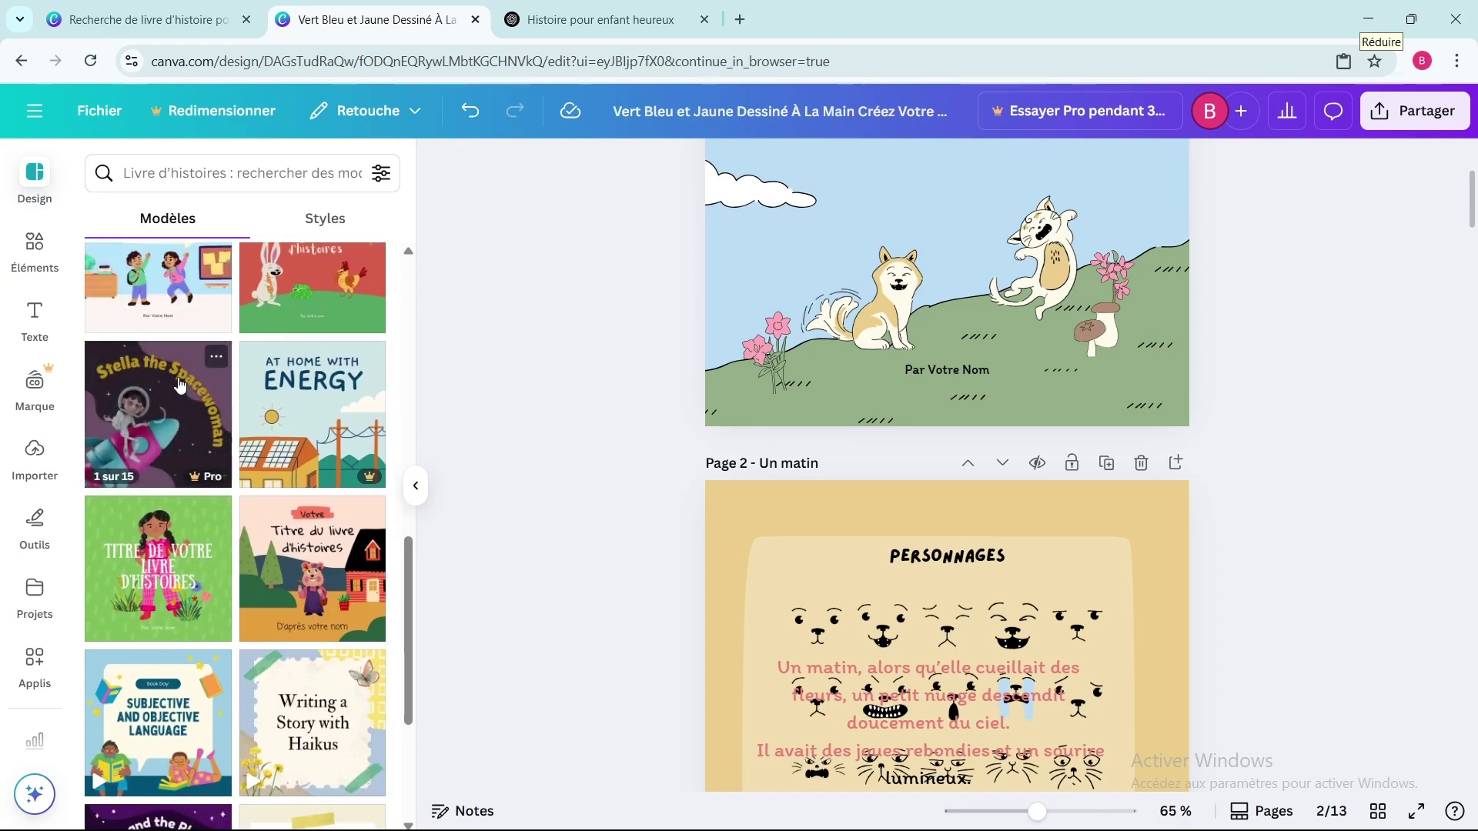
scroll(279, 395, "down", 4)
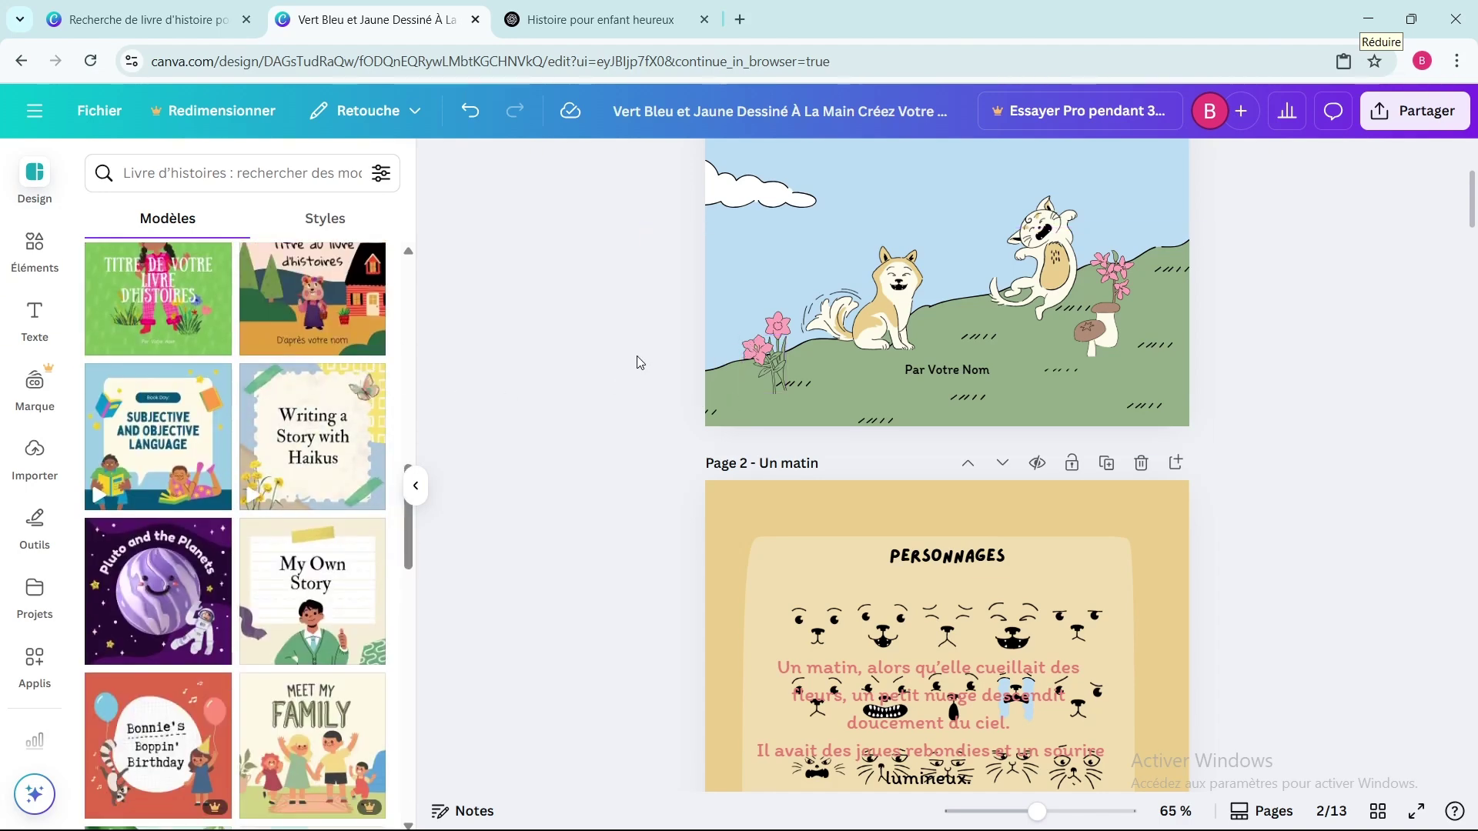
scroll(526, 387, "up", 4)
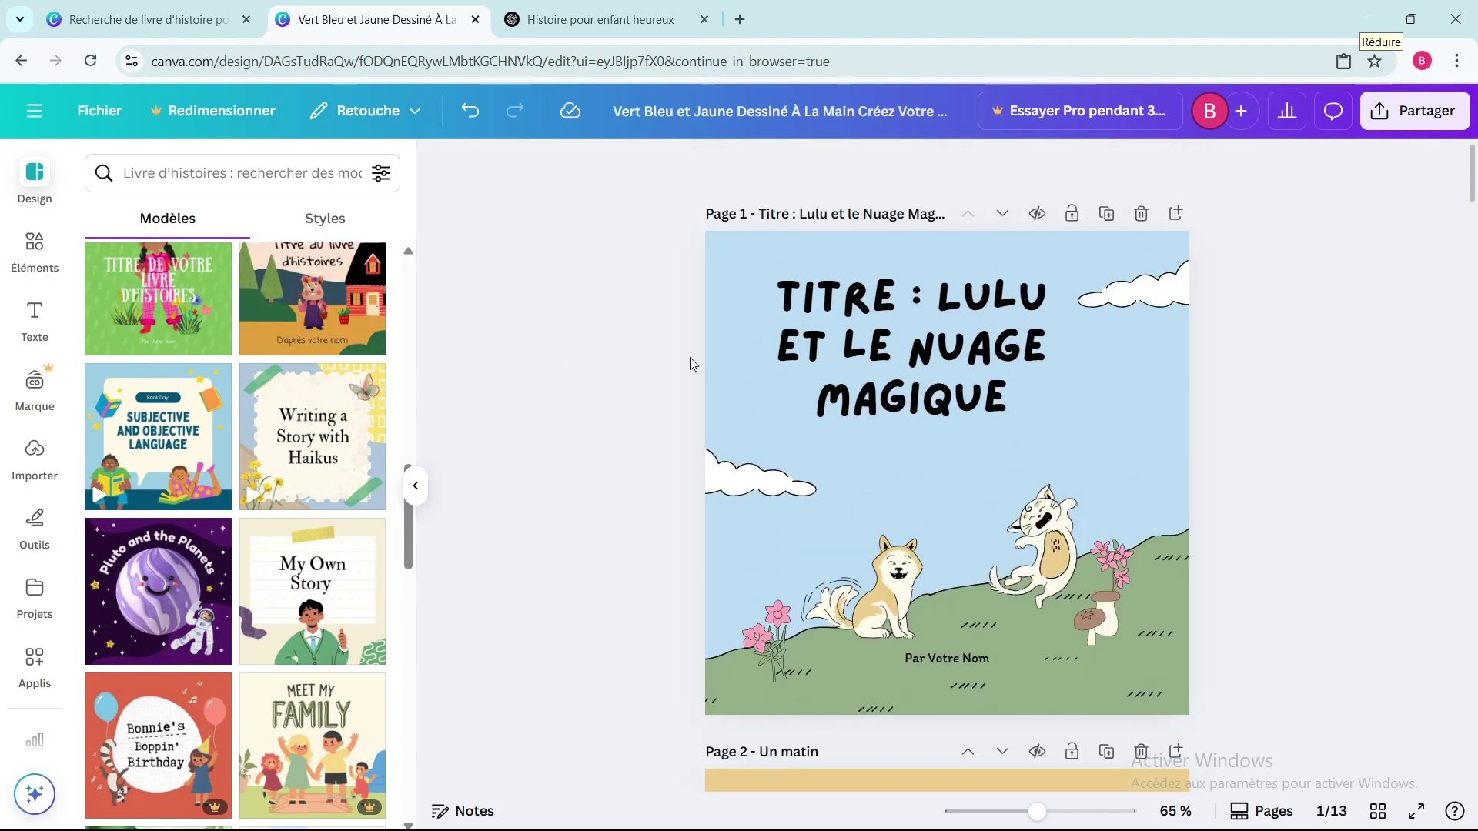
scroll(722, 361, "down", 10)
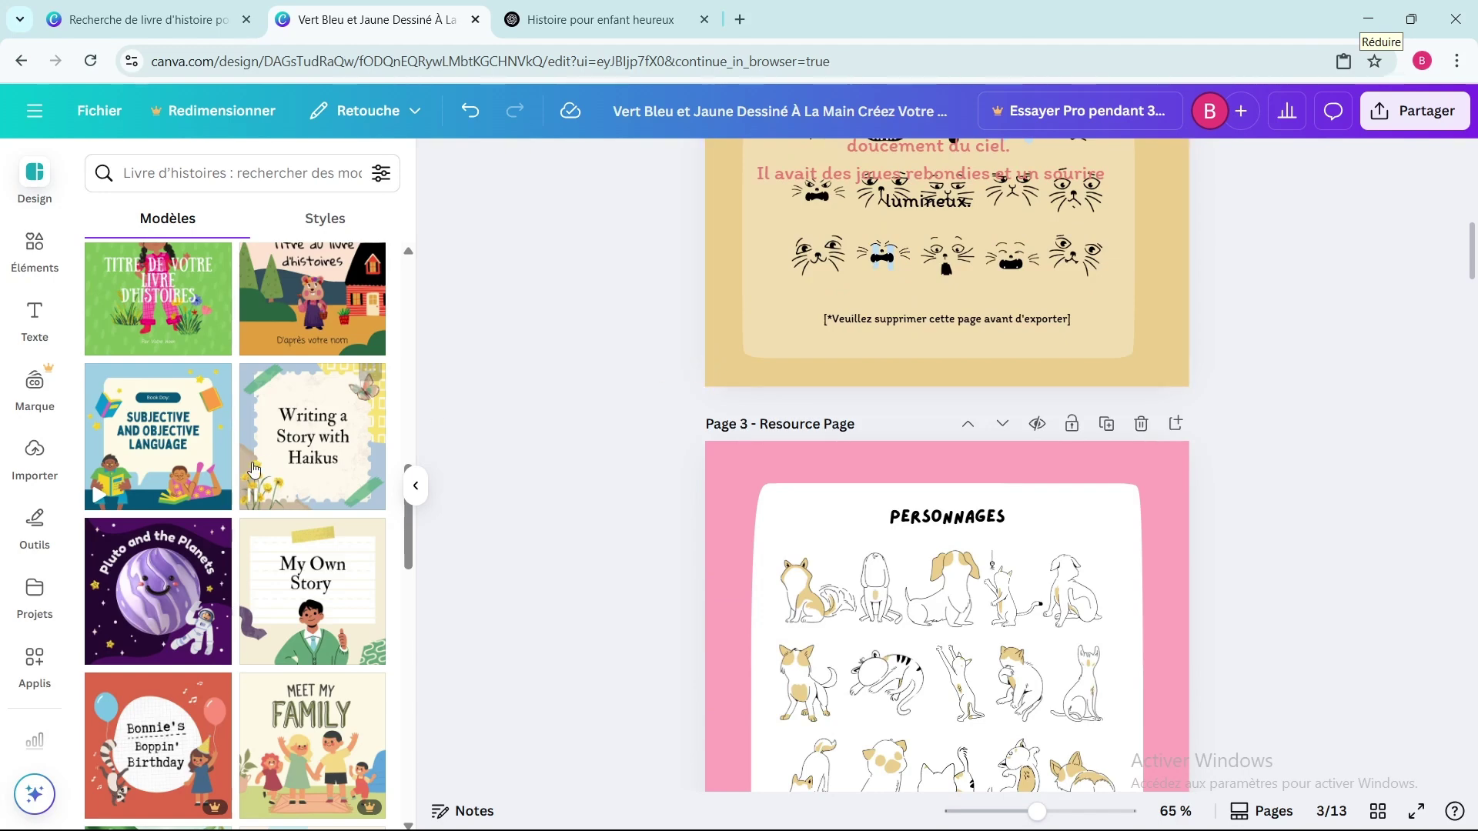
Step: Look through the media import options, the drawing tools and the featured and trending apps
left_click(35, 449)
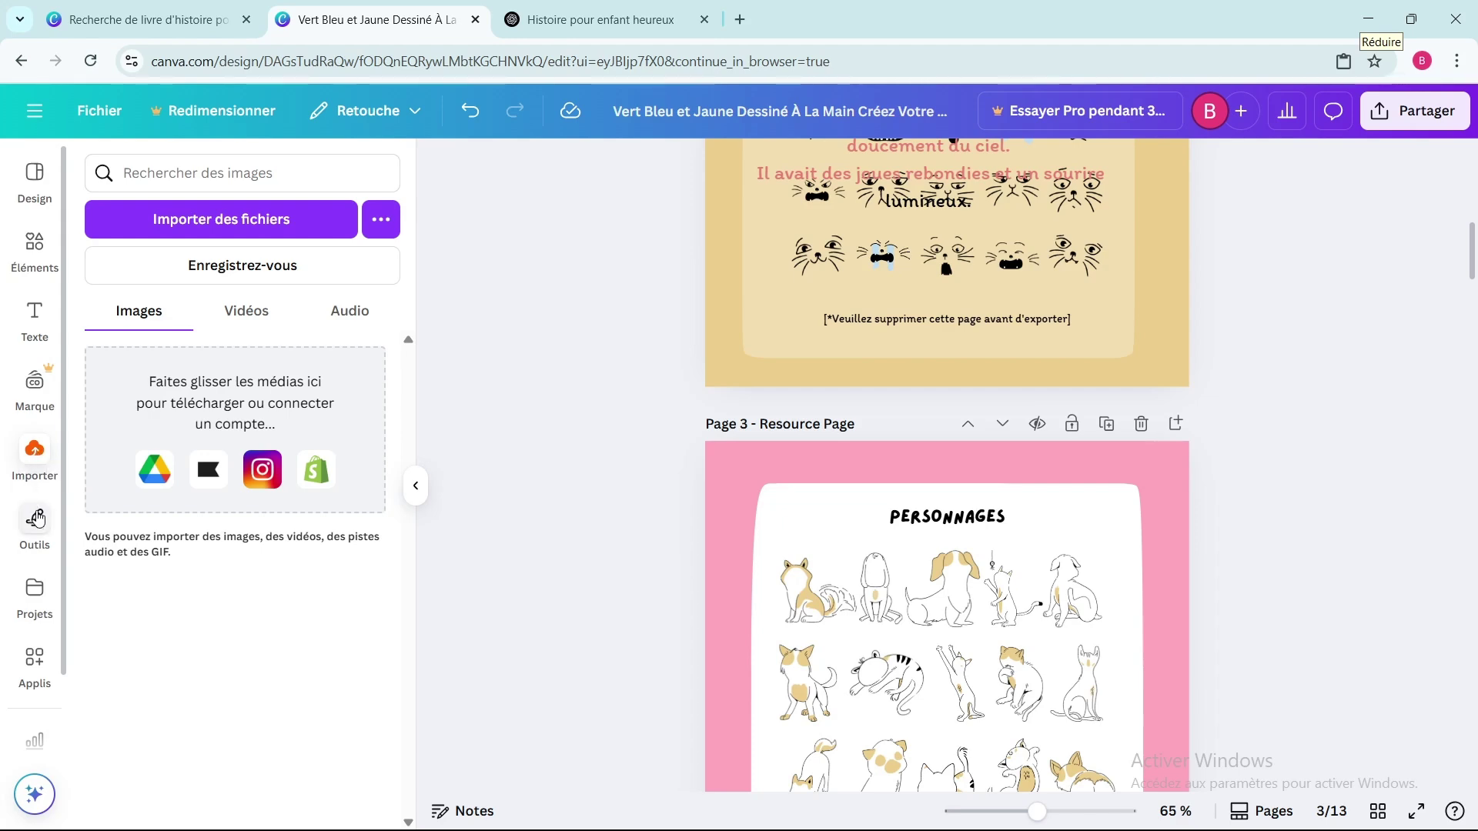
left_click(36, 520)
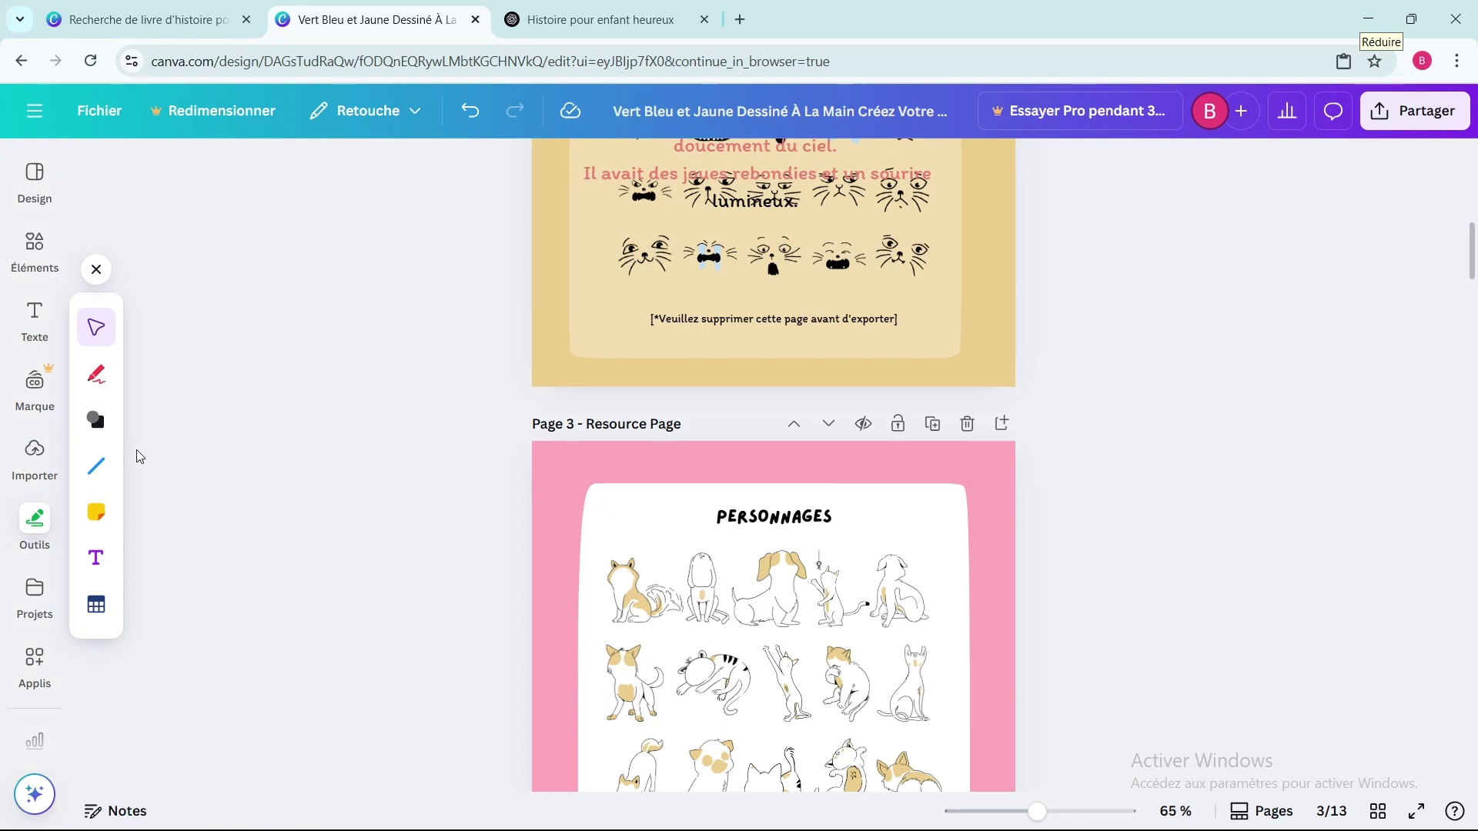
scroll(139, 456, "down", 2)
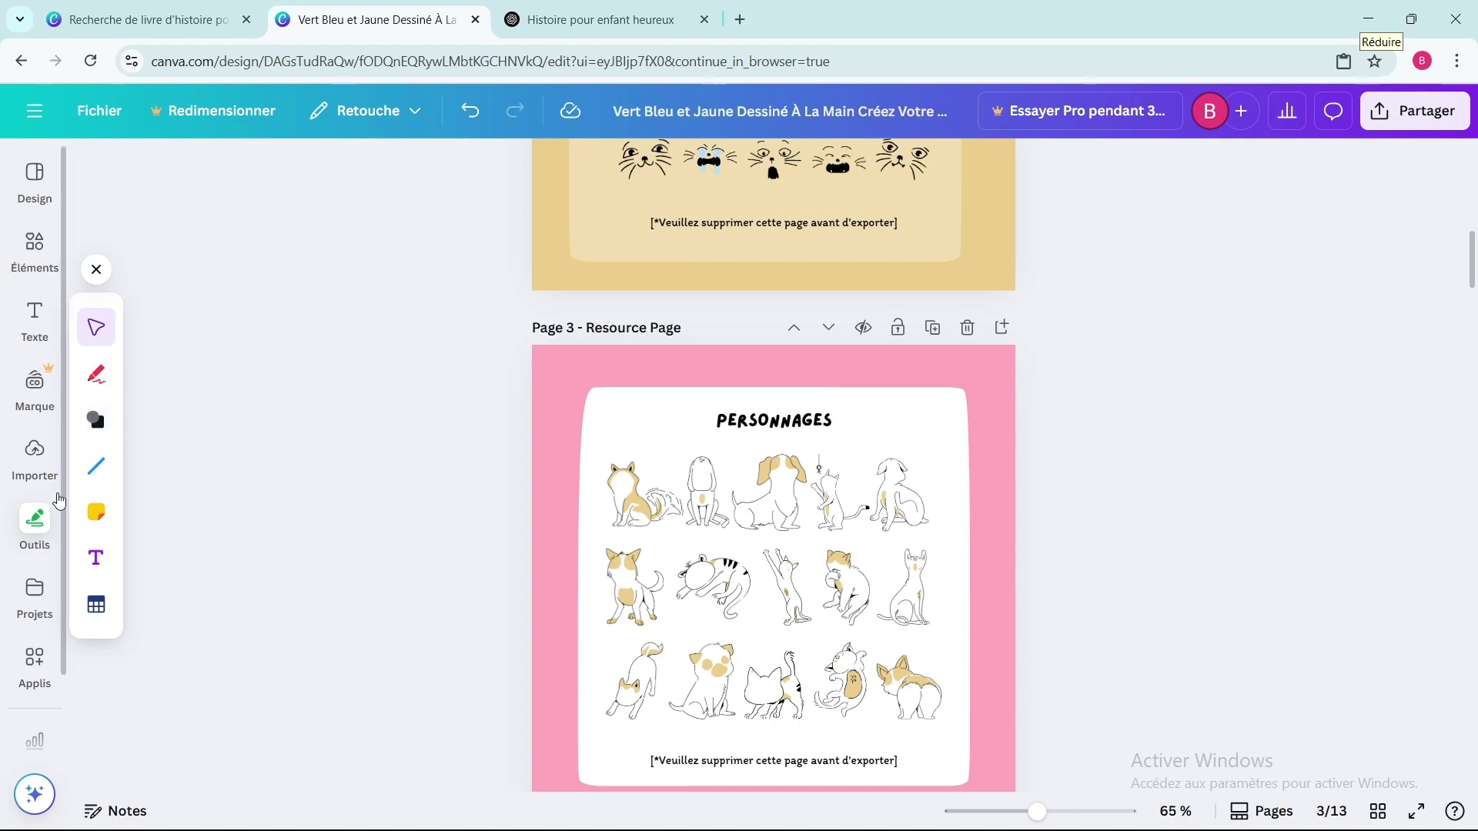
scroll(60, 501, "down", 1)
scroll(60, 500, "down", 2)
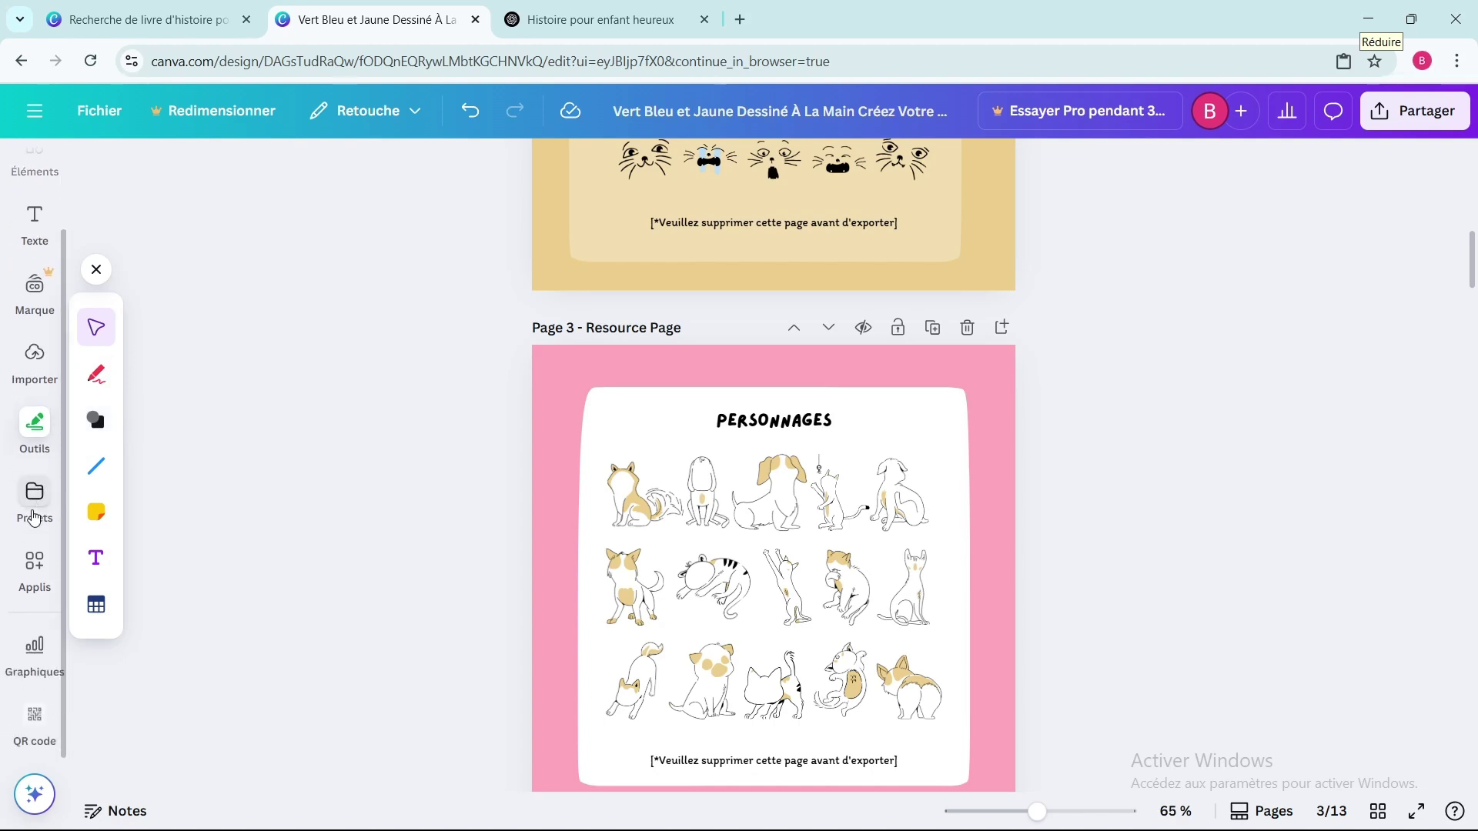
left_click(36, 563)
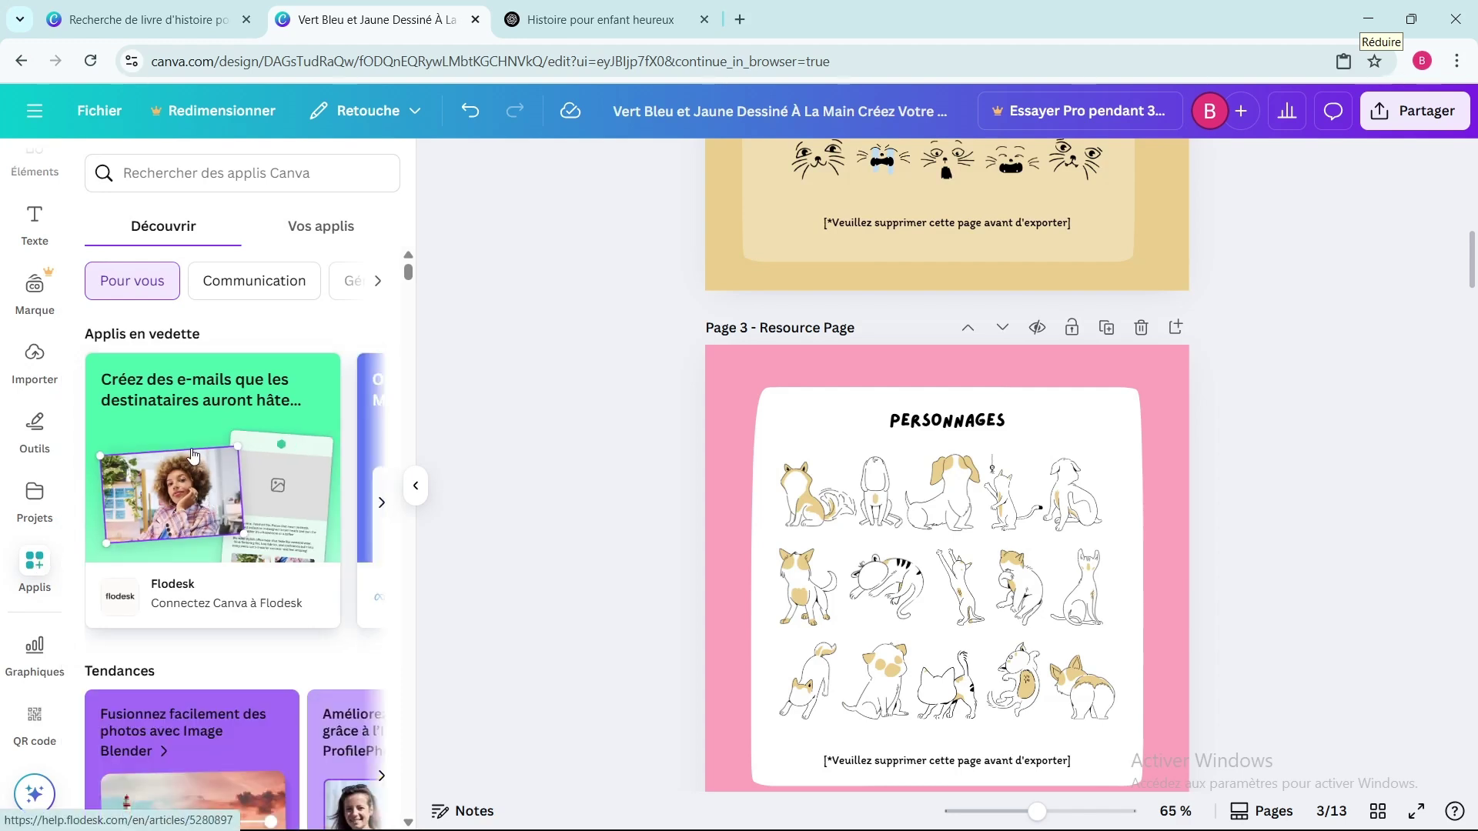
scroll(192, 454, "down", 2)
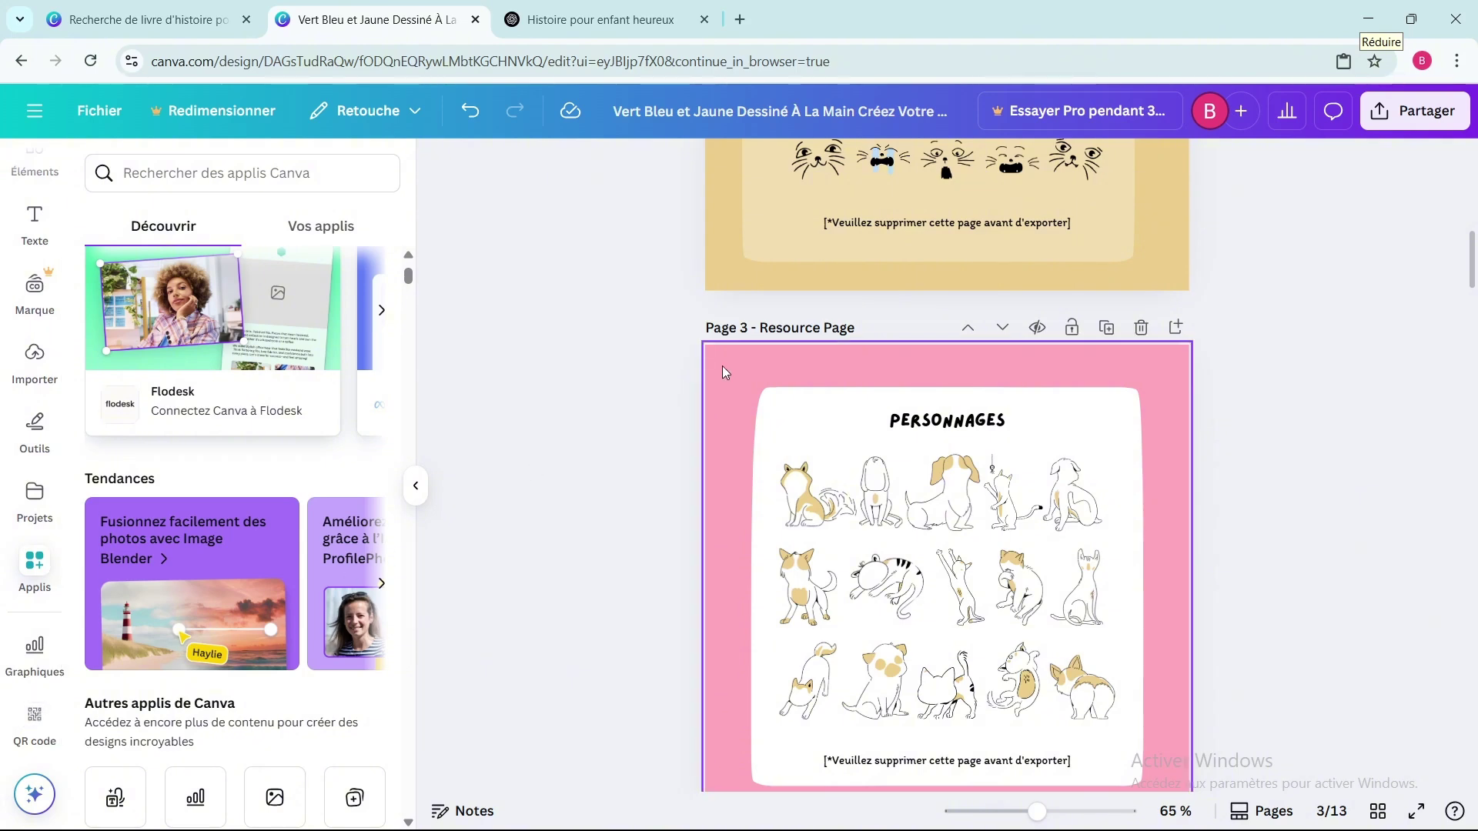
Step: Add a blank page at the end of the book, after page 13
scroll(722, 367, "down", 20)
scroll(689, 328, "down", 20)
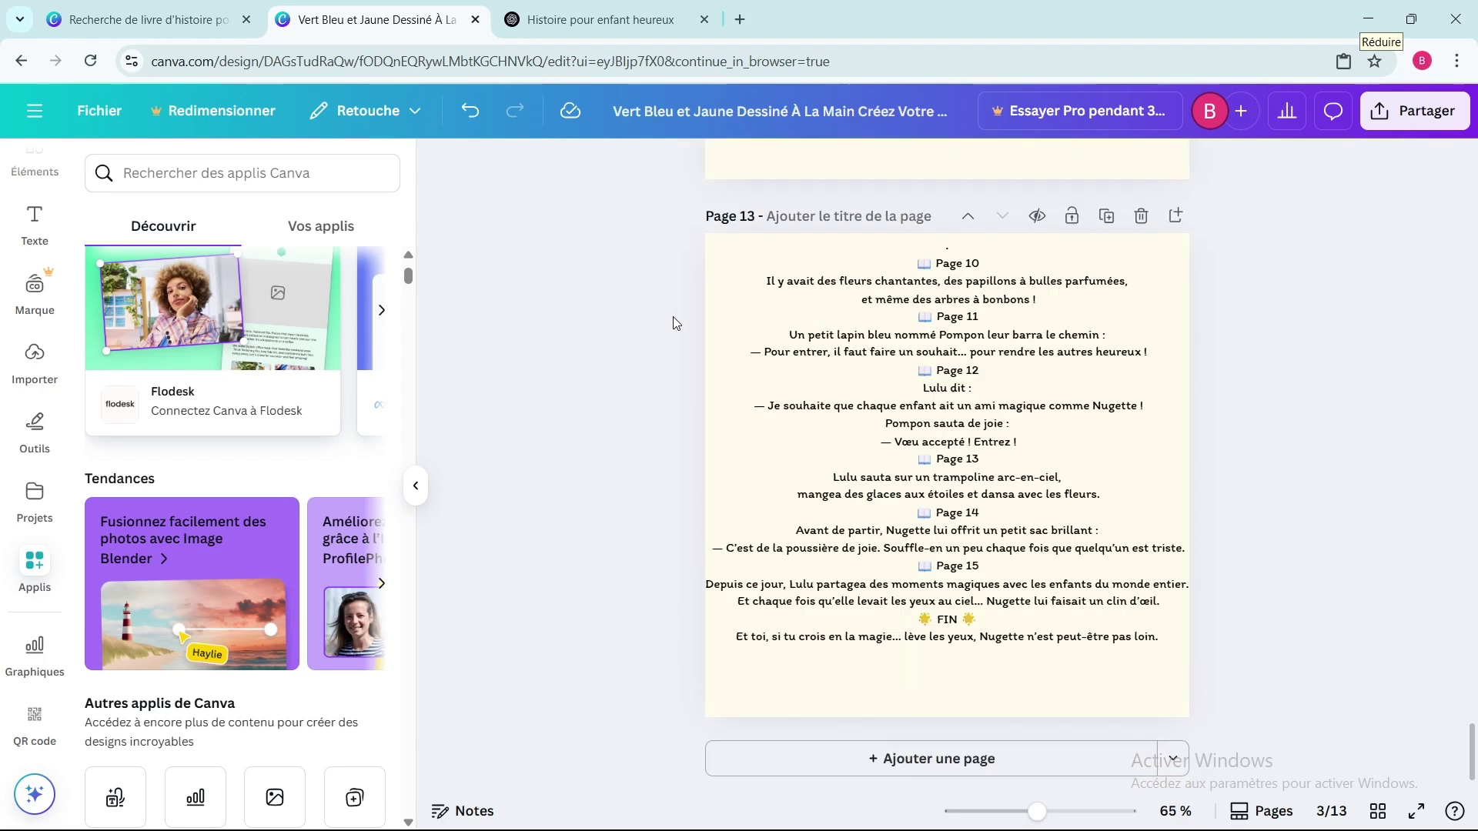
left_click(906, 758)
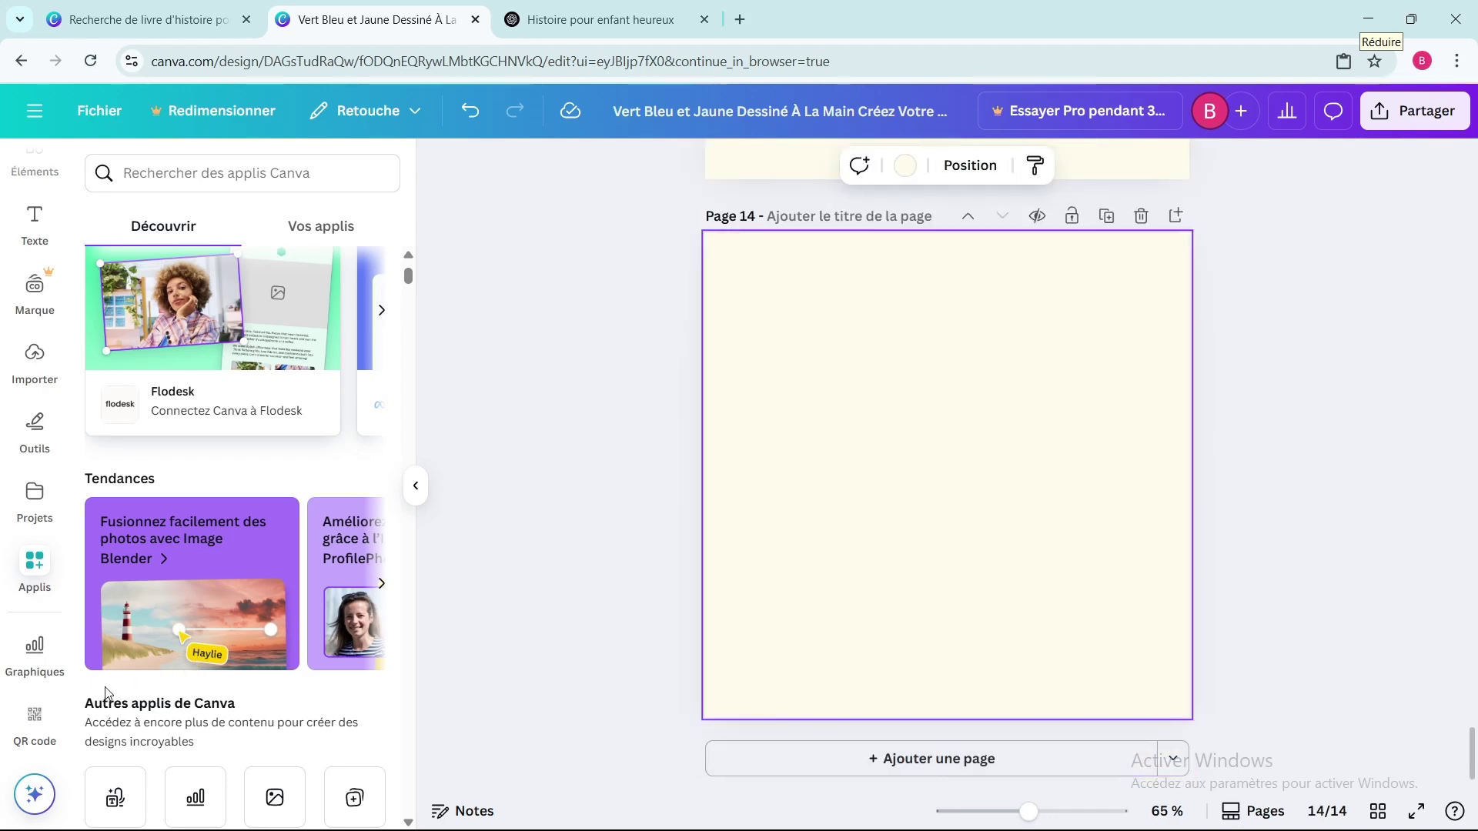
Step: Generate a QR code on blank page 14 that links to this design's own web address
left_click(35, 718)
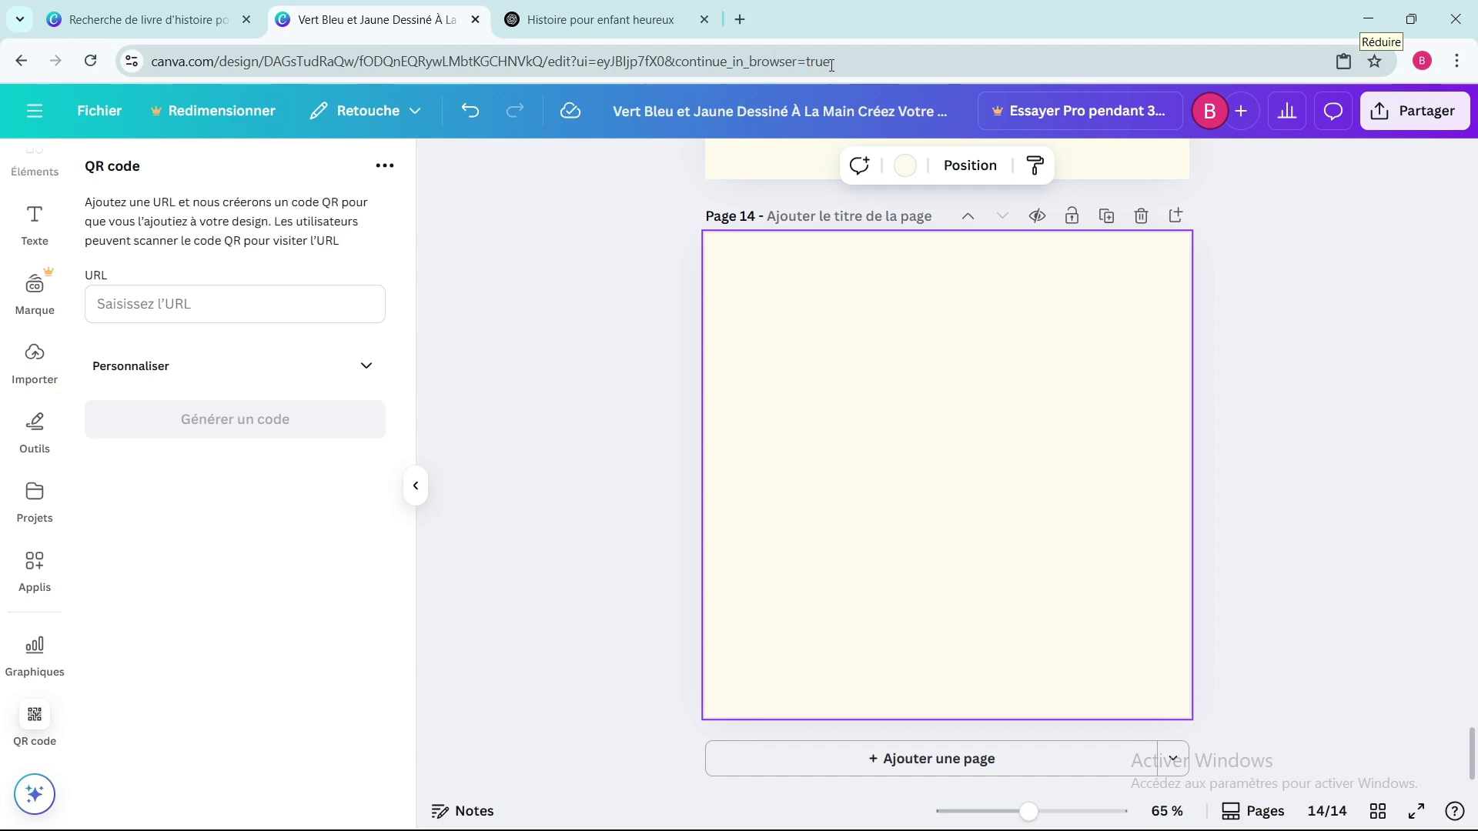
left_click_drag(832, 64, 150, 73)
key("ctrl+c")
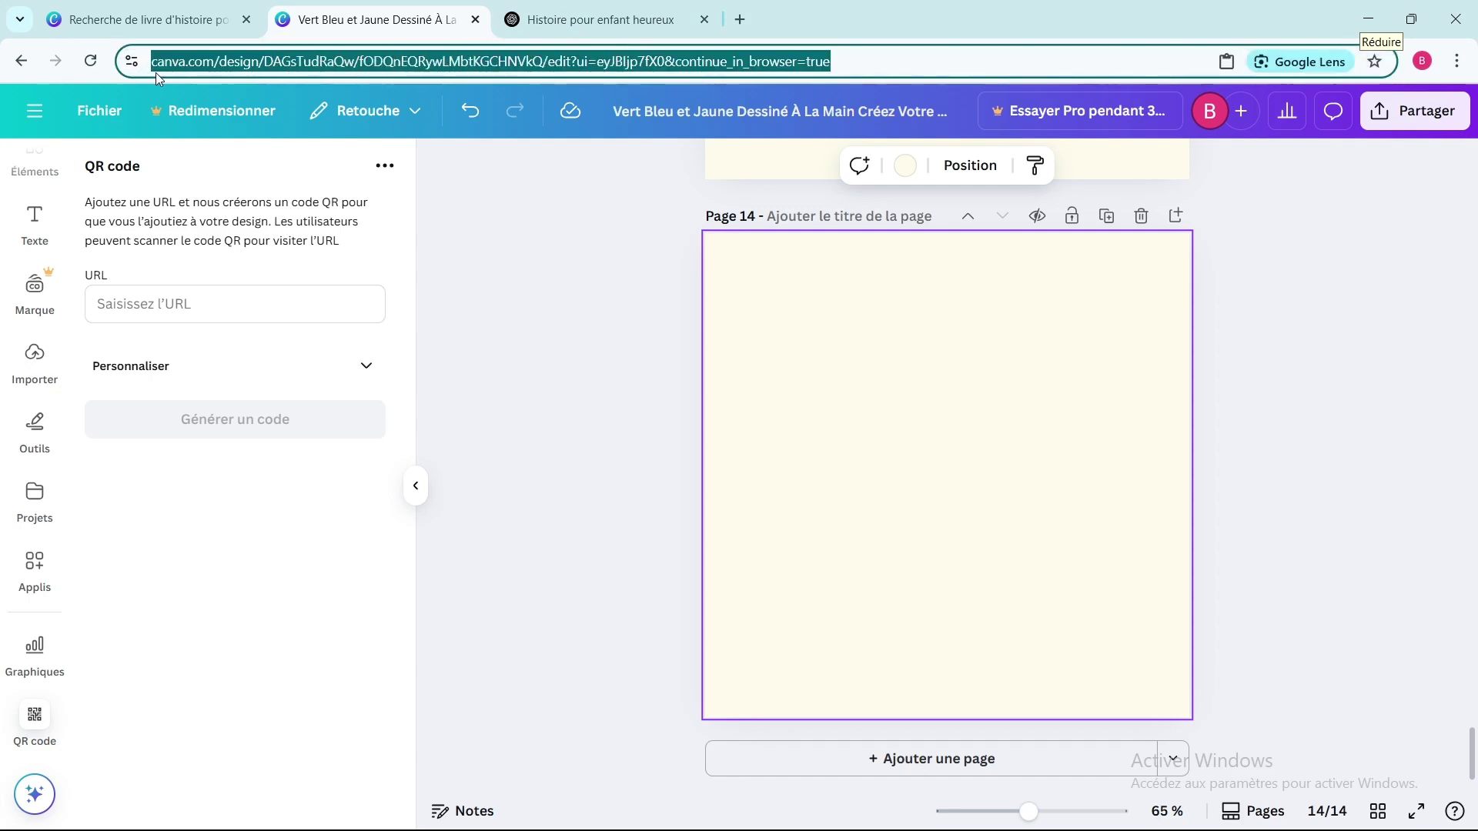
left_click(107, 304)
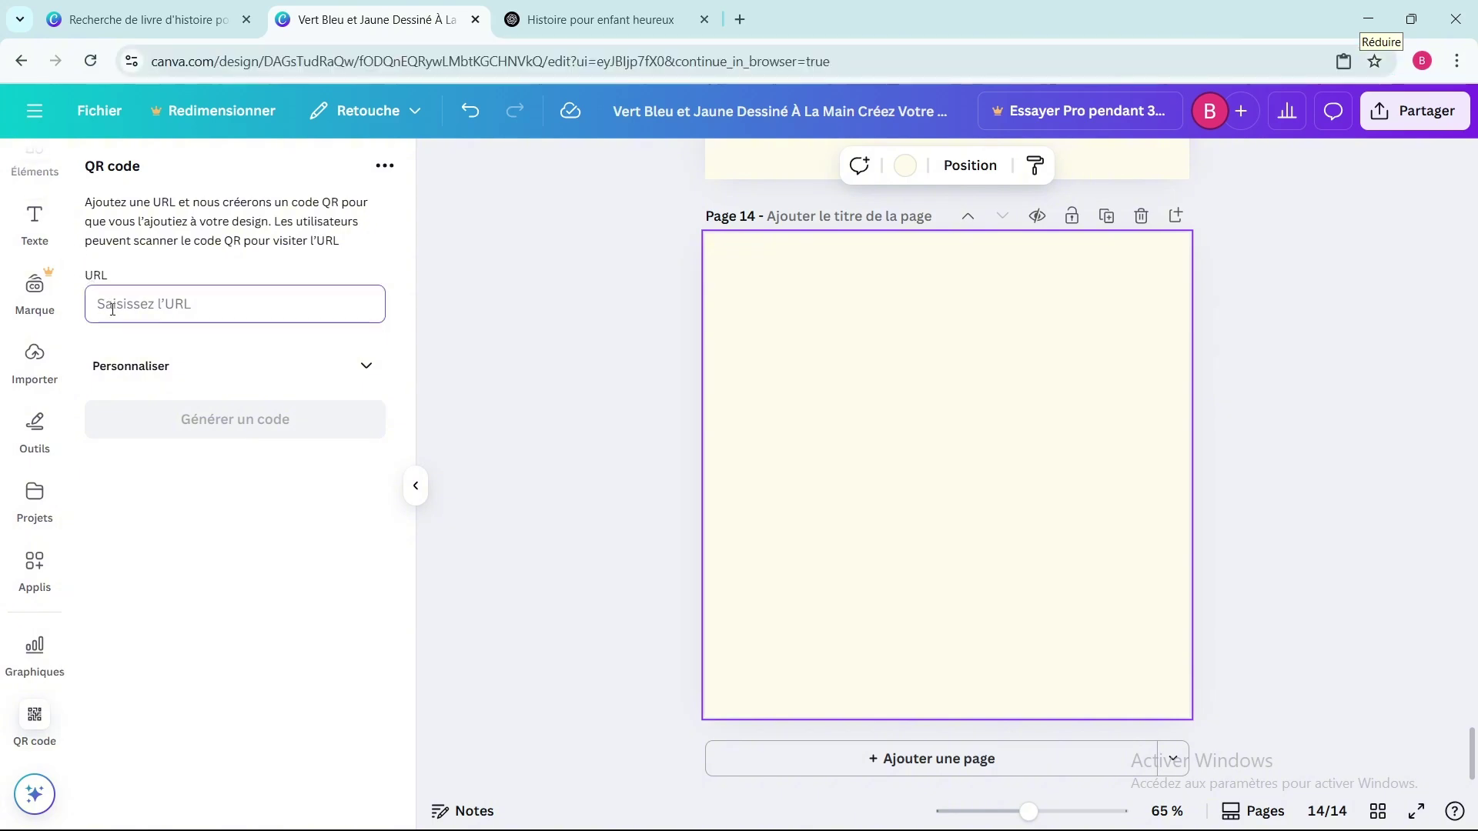
key("ctrl+v")
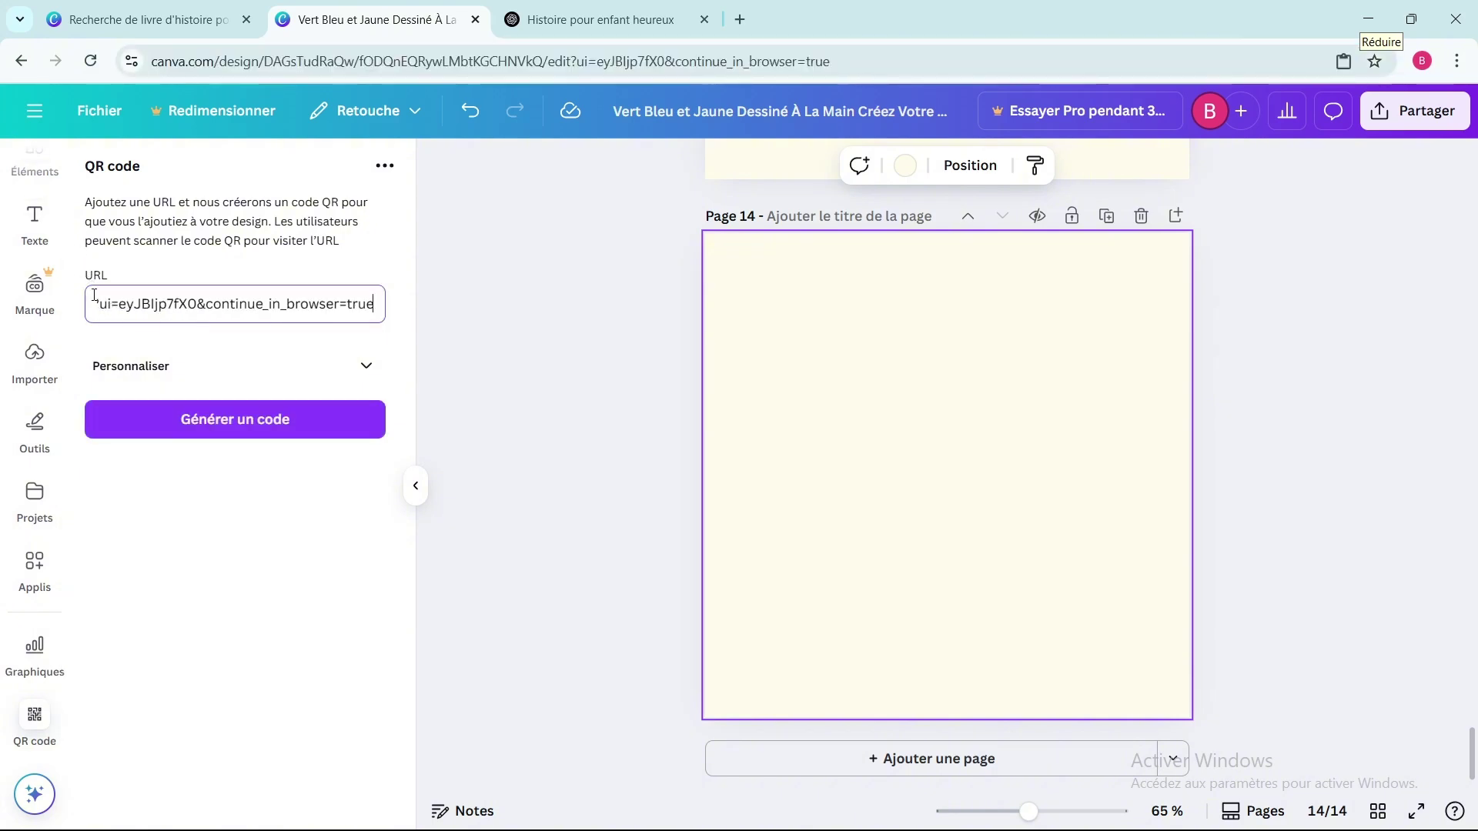
left_click(181, 417)
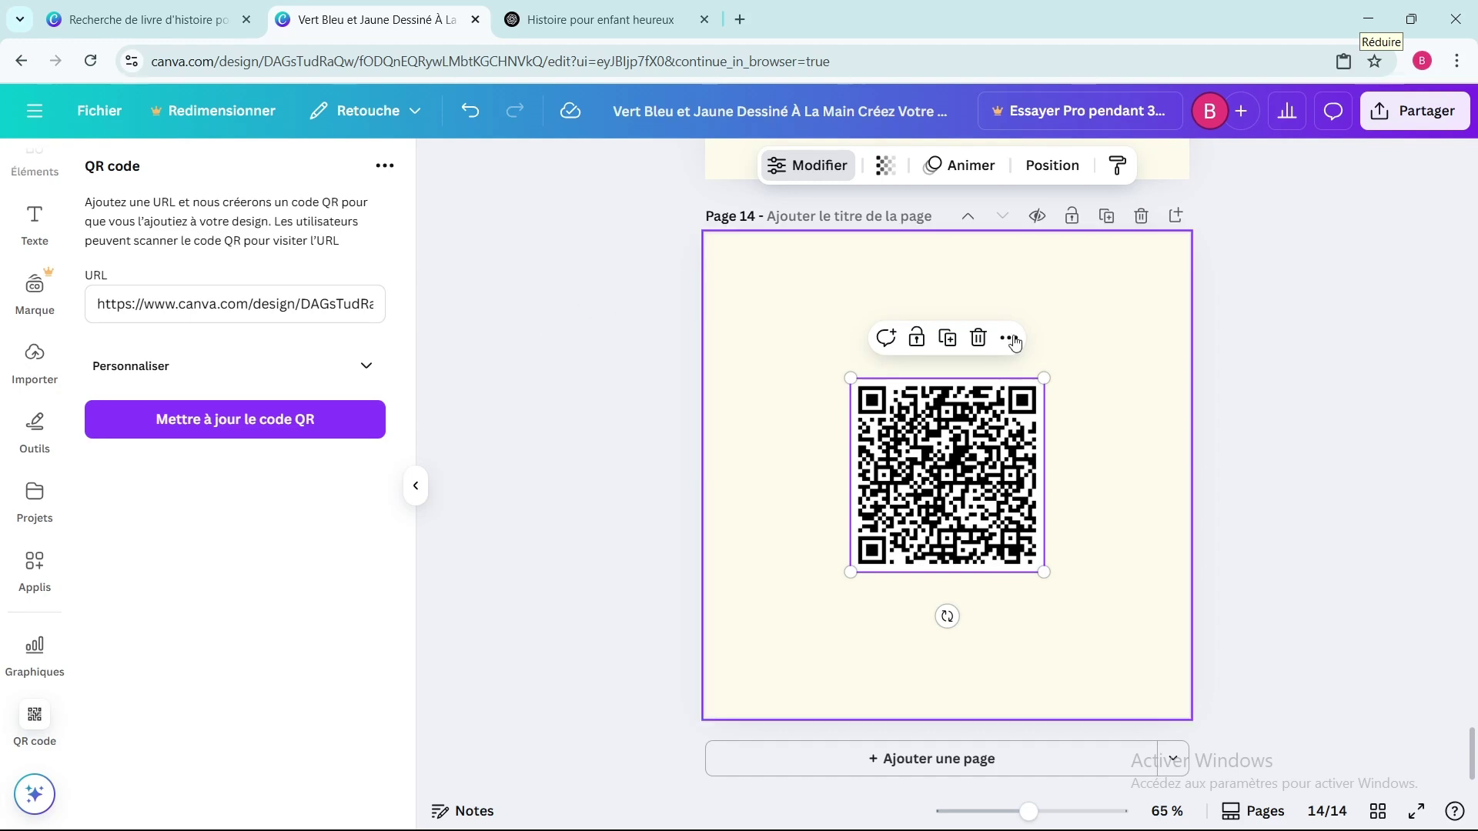
Step: Review the print PDF download settings and the list of included pages, keeping pages 1–14, and leave without downloading
scroll(1236, 284, "up", 3)
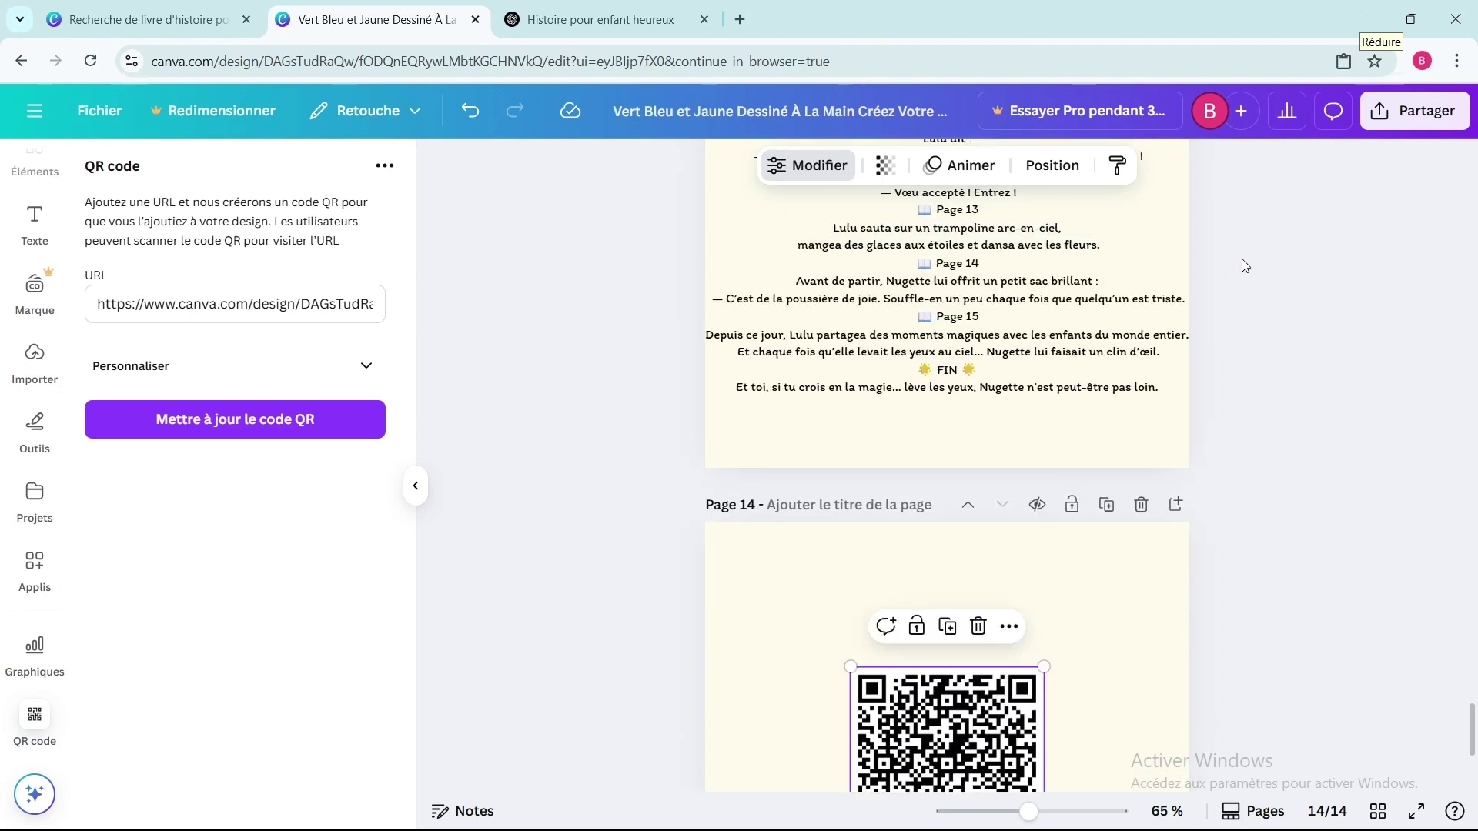
left_click(1416, 110)
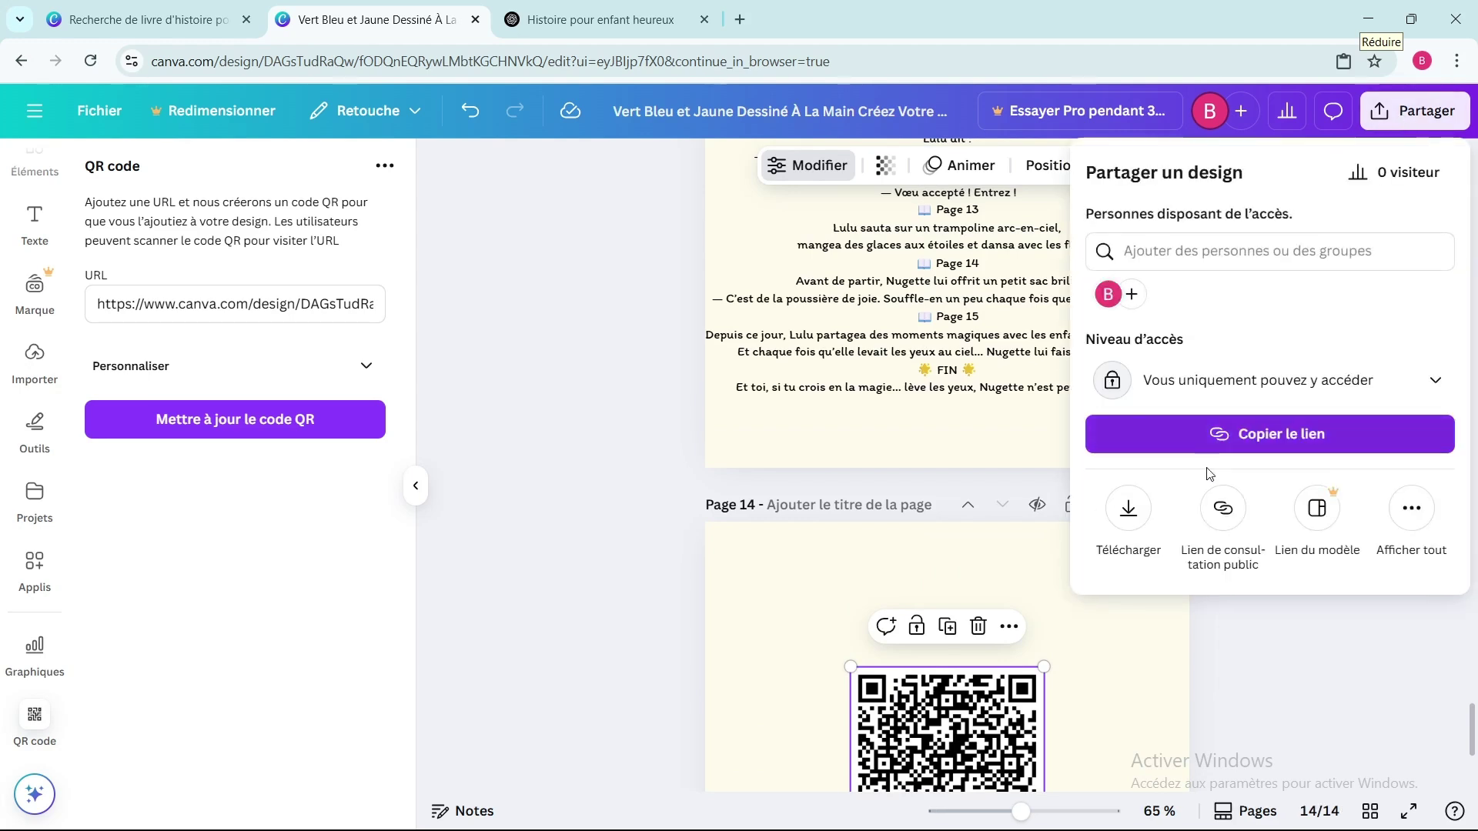
left_click(1128, 511)
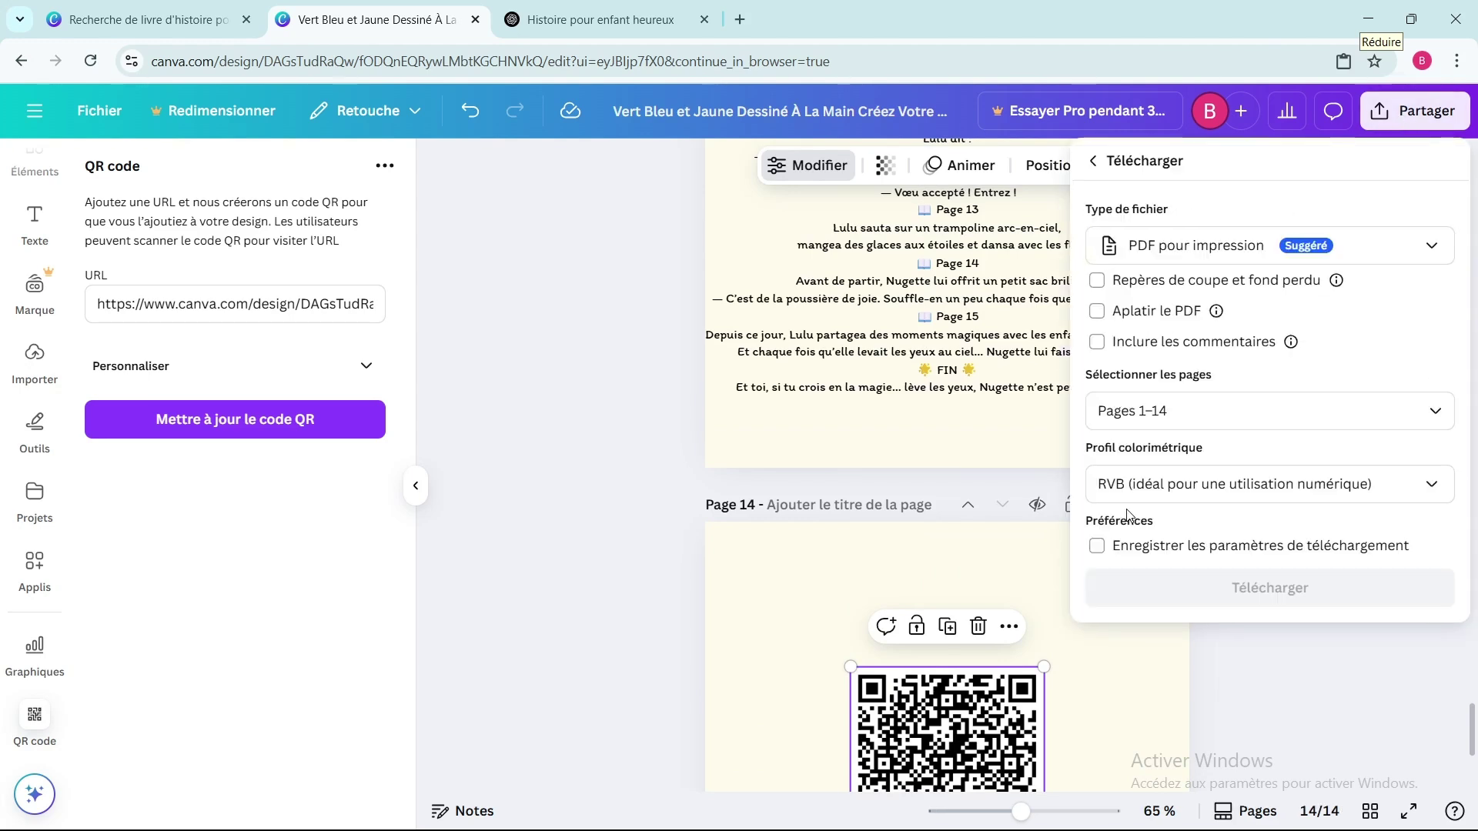
left_click(1437, 413)
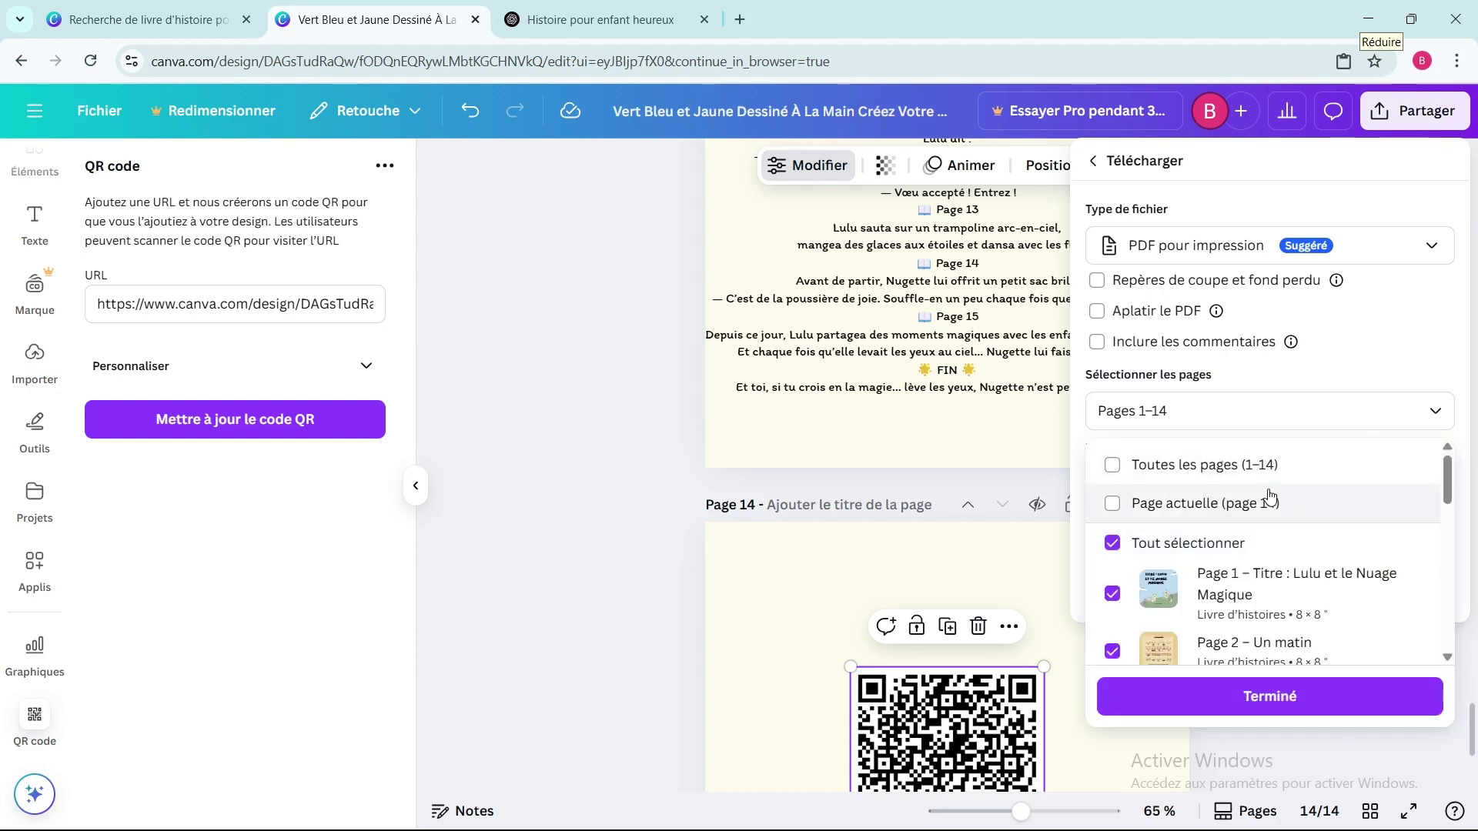
scroll(1270, 497, "down", 8)
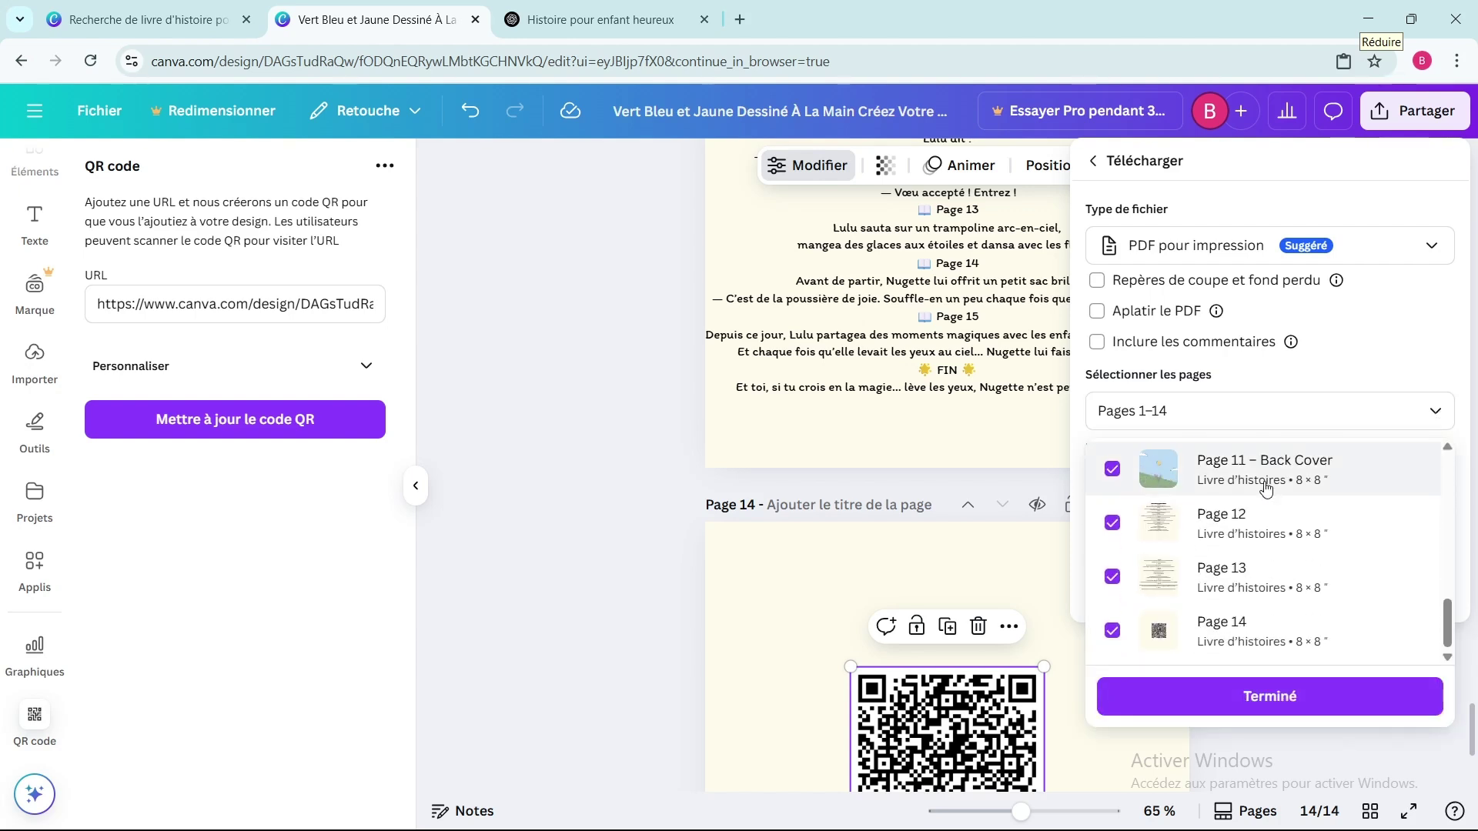
scroll(1266, 487, "up", 8)
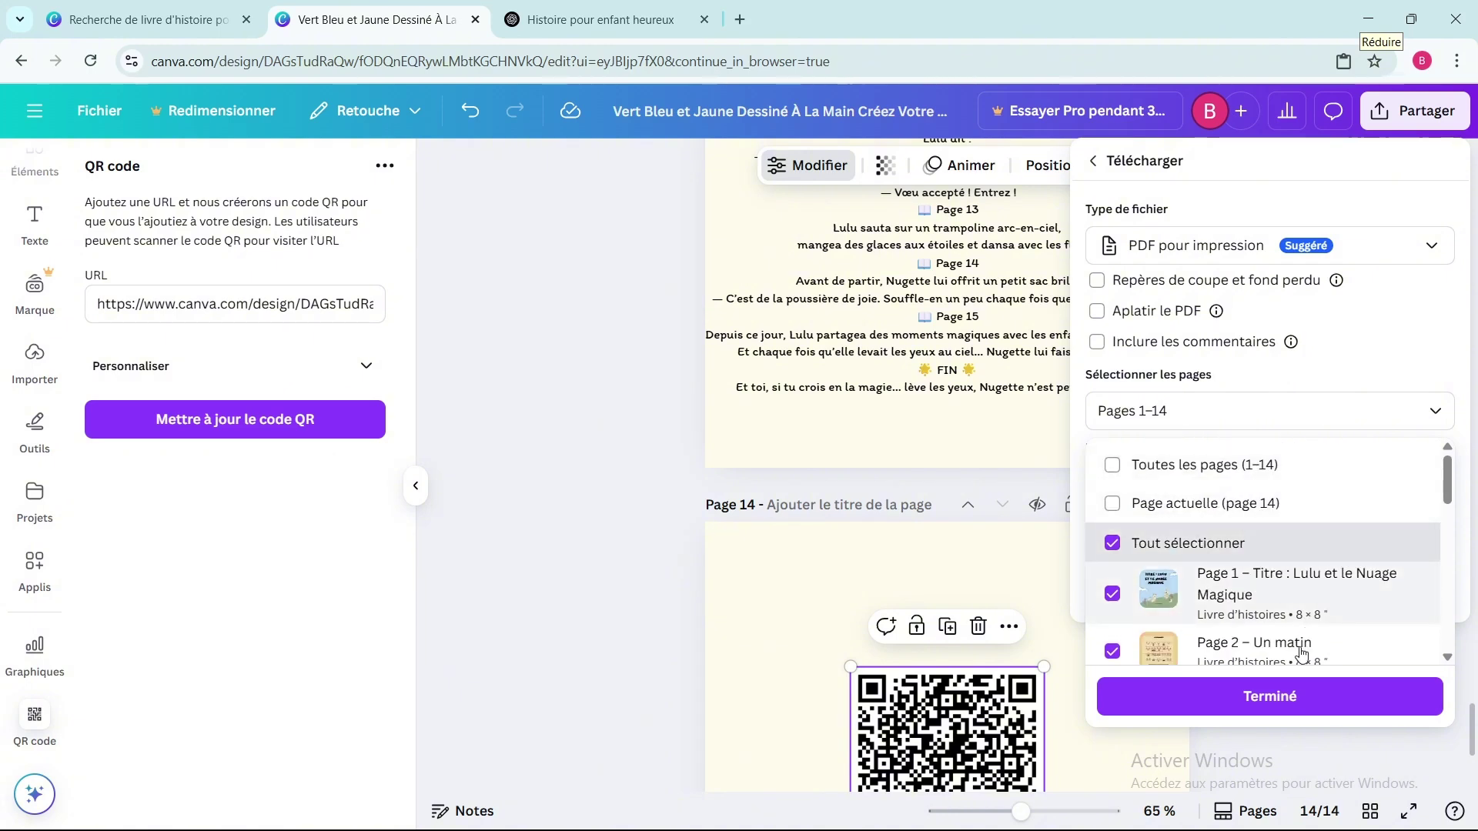
left_click(1270, 696)
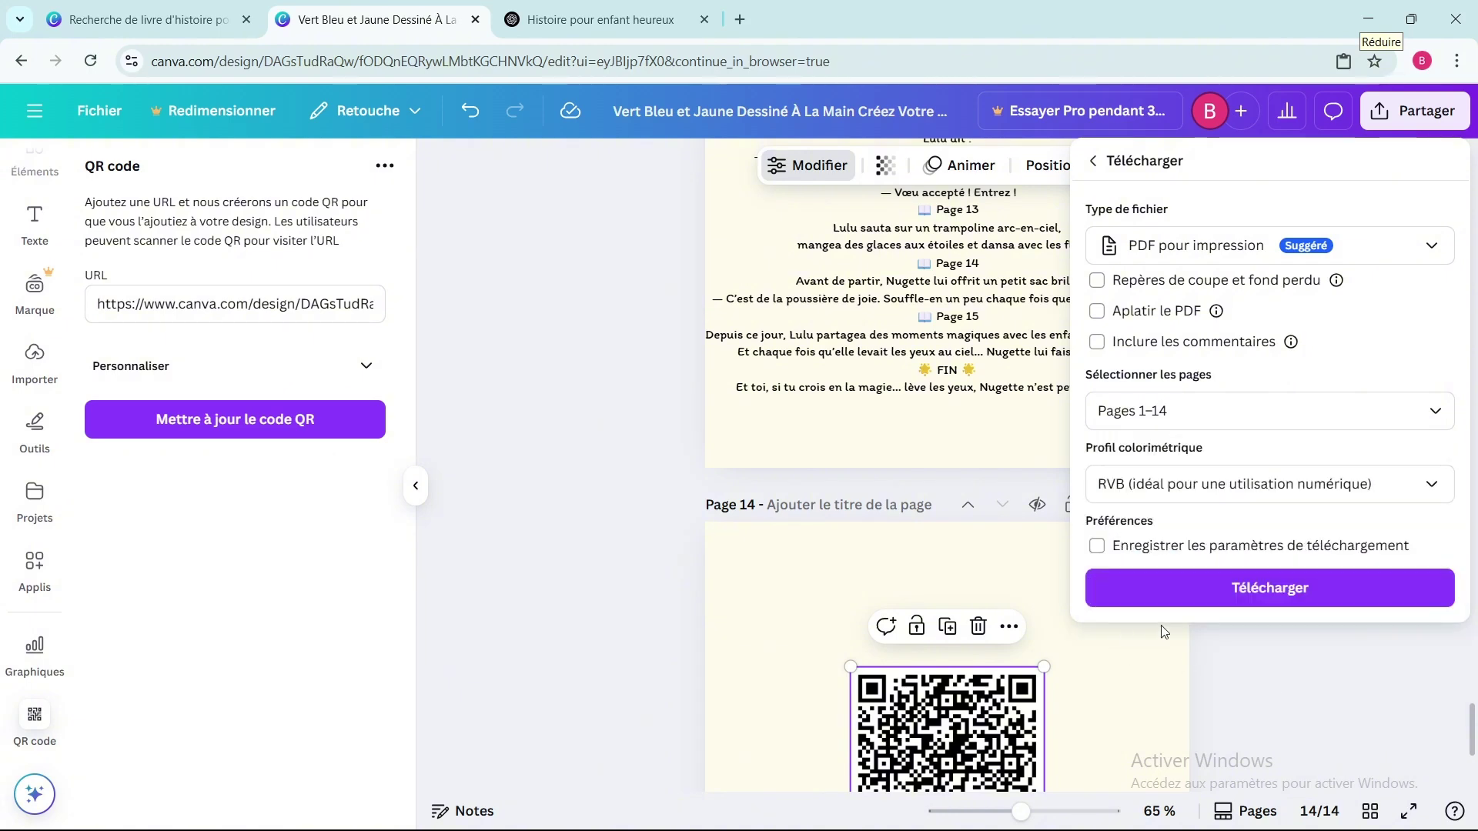
left_click(626, 512)
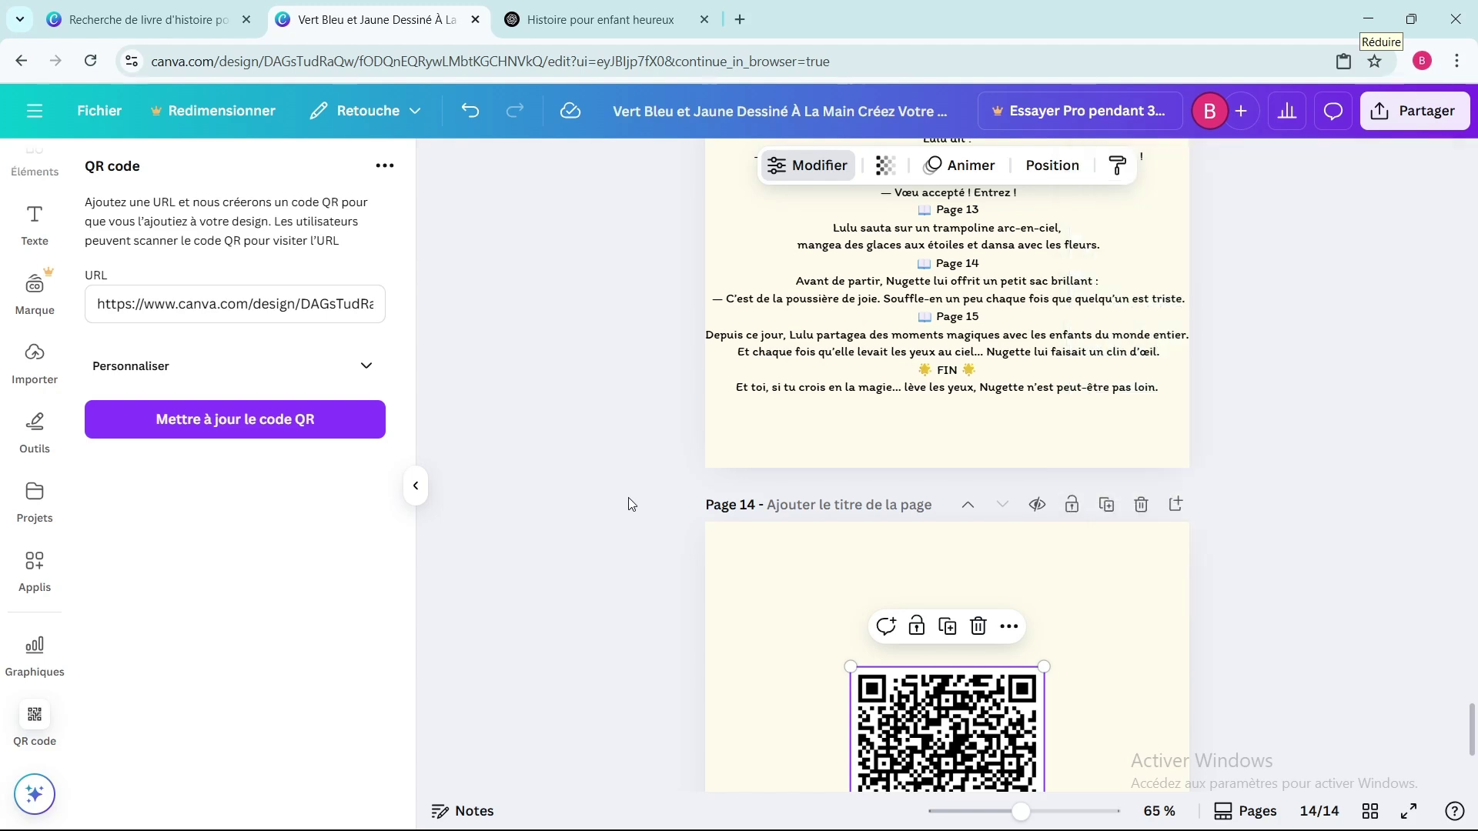